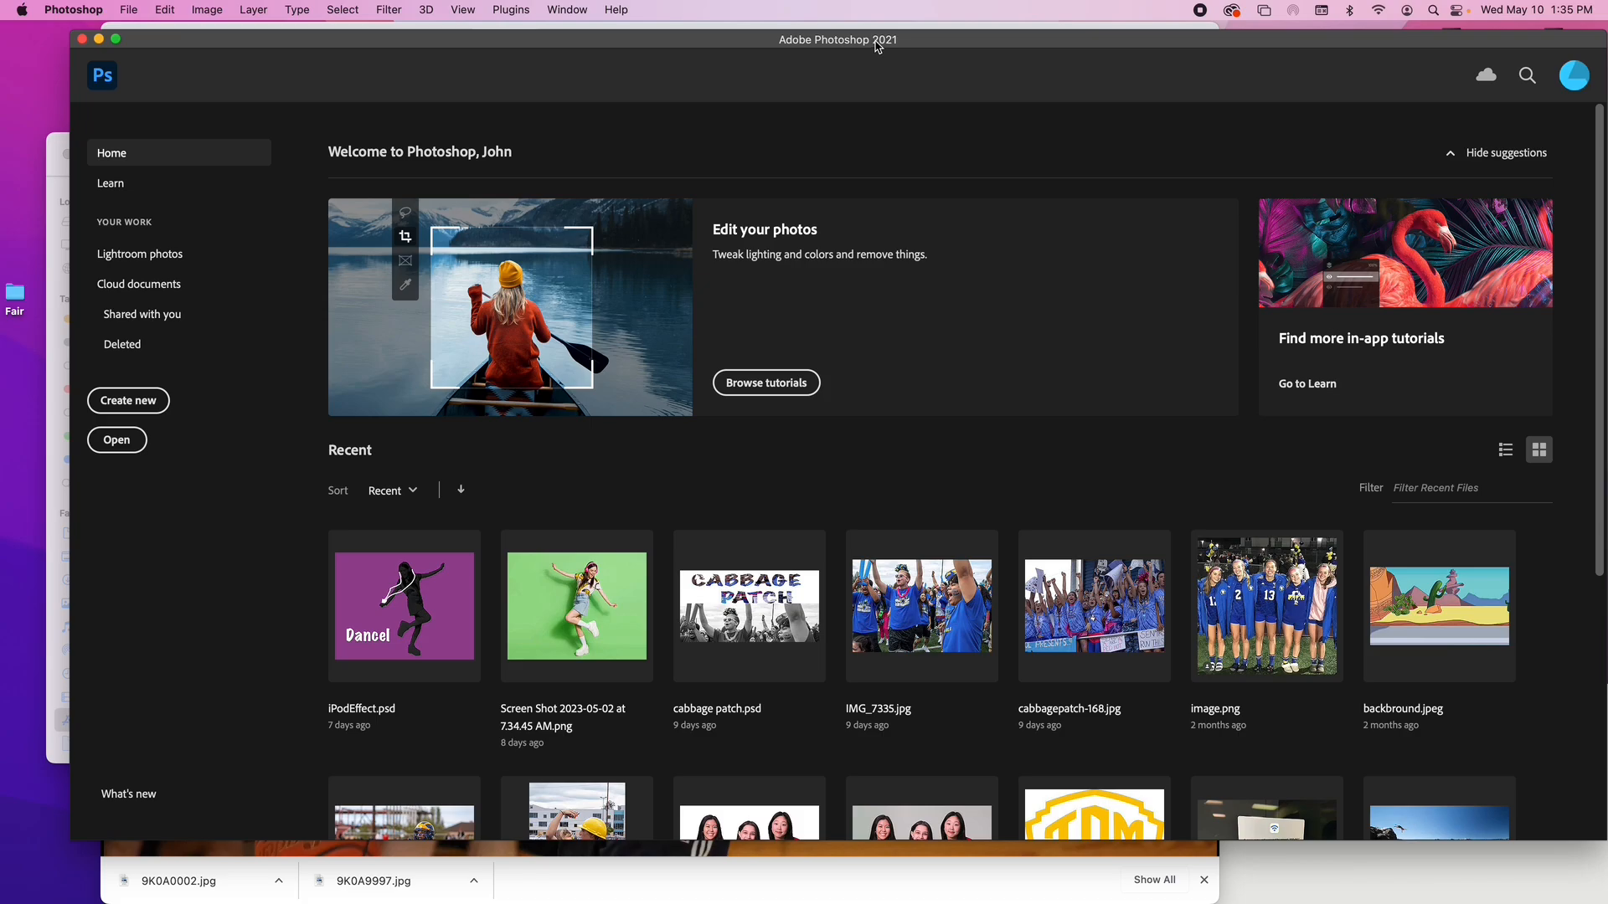
Step: Preview and open cabbagepatch-168.jpg and IMG_7335.jpg together from the Downloads folder
drag(877, 46, 847, 46)
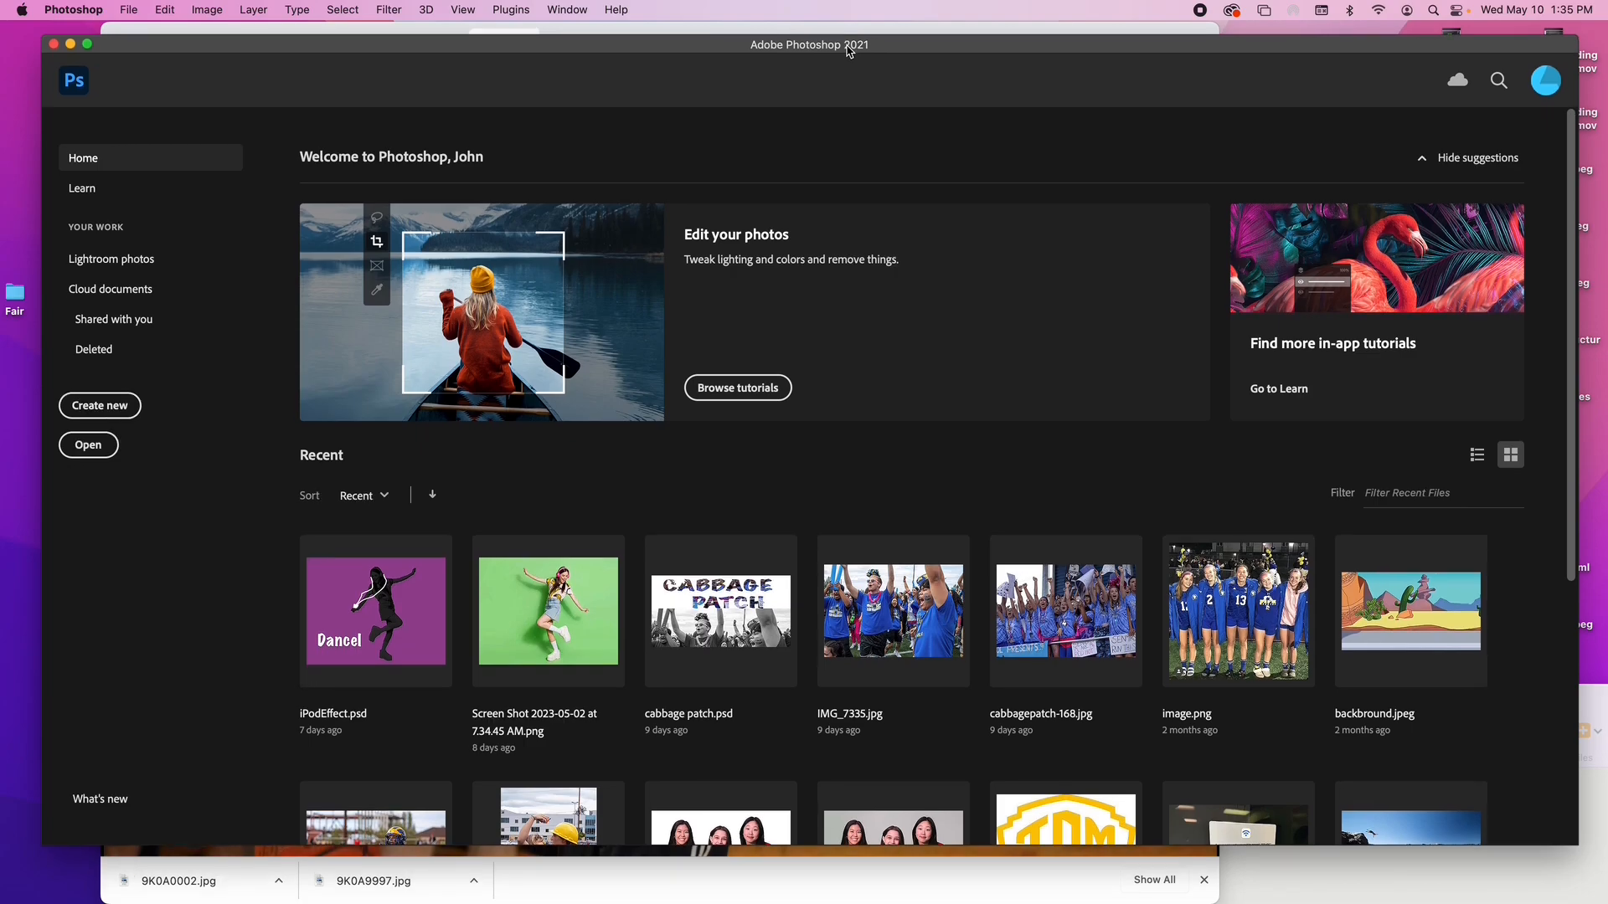
click(132, 14)
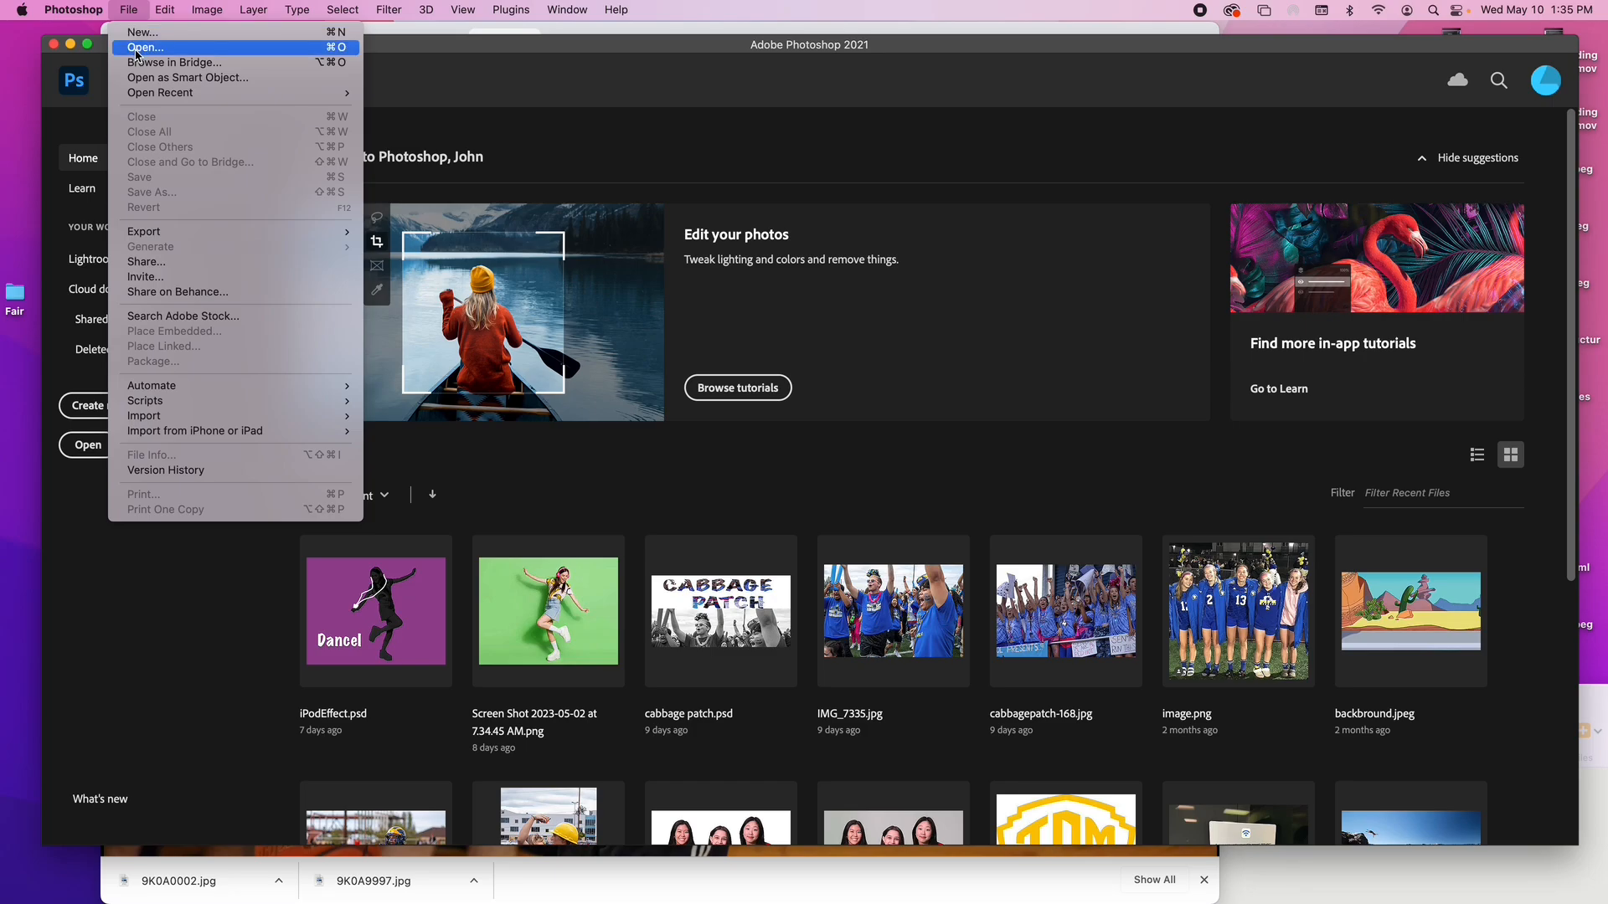
click(137, 48)
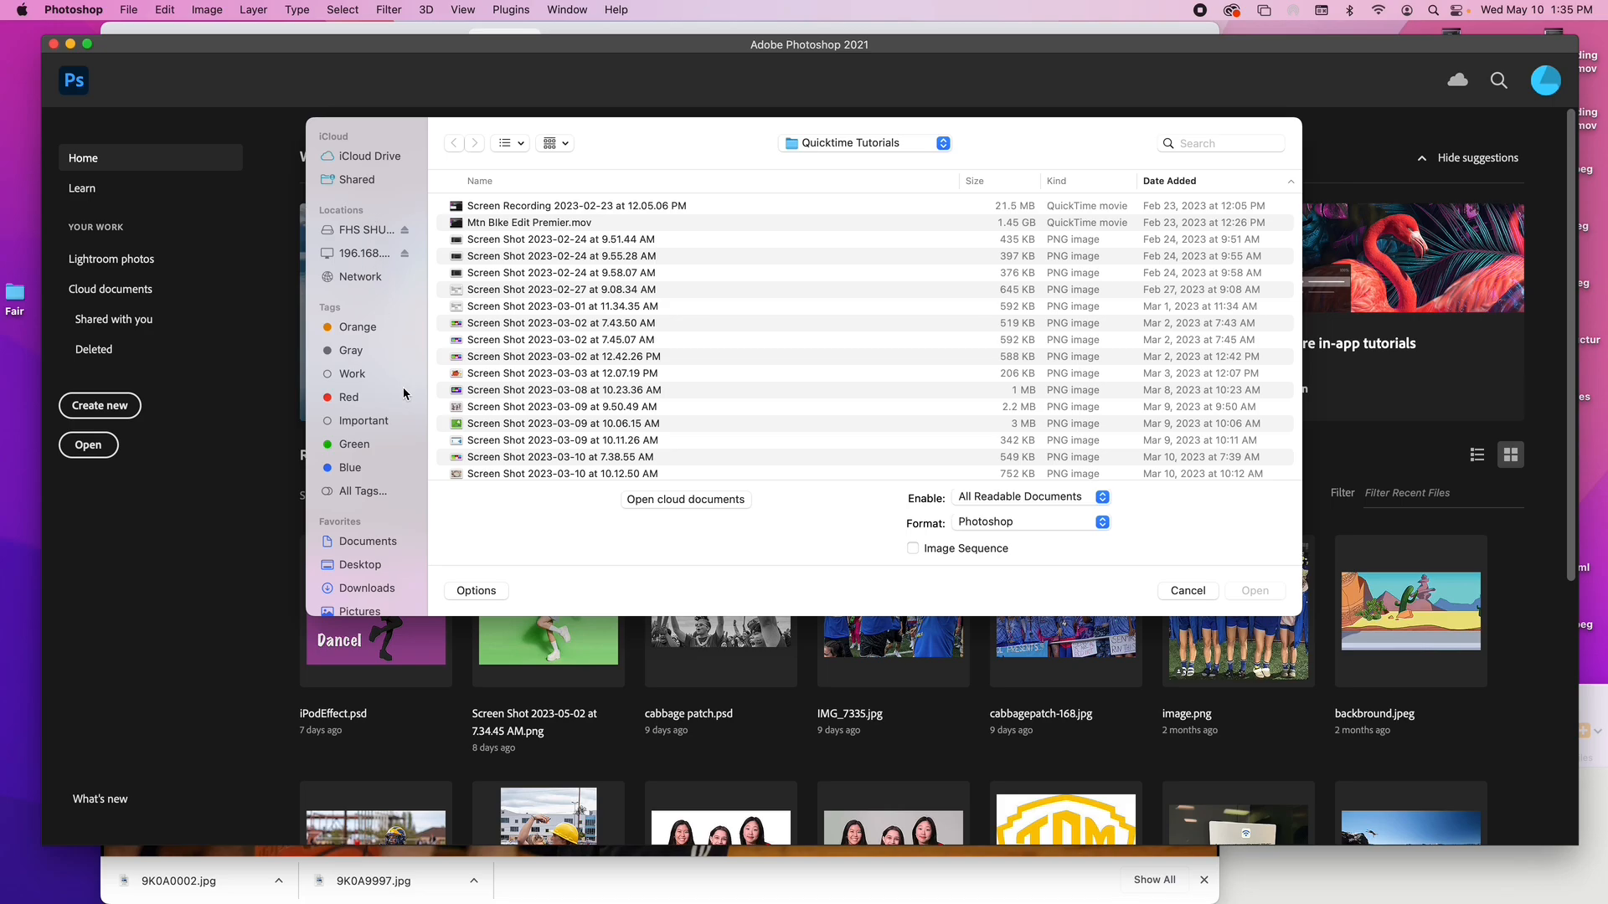
click(367, 589)
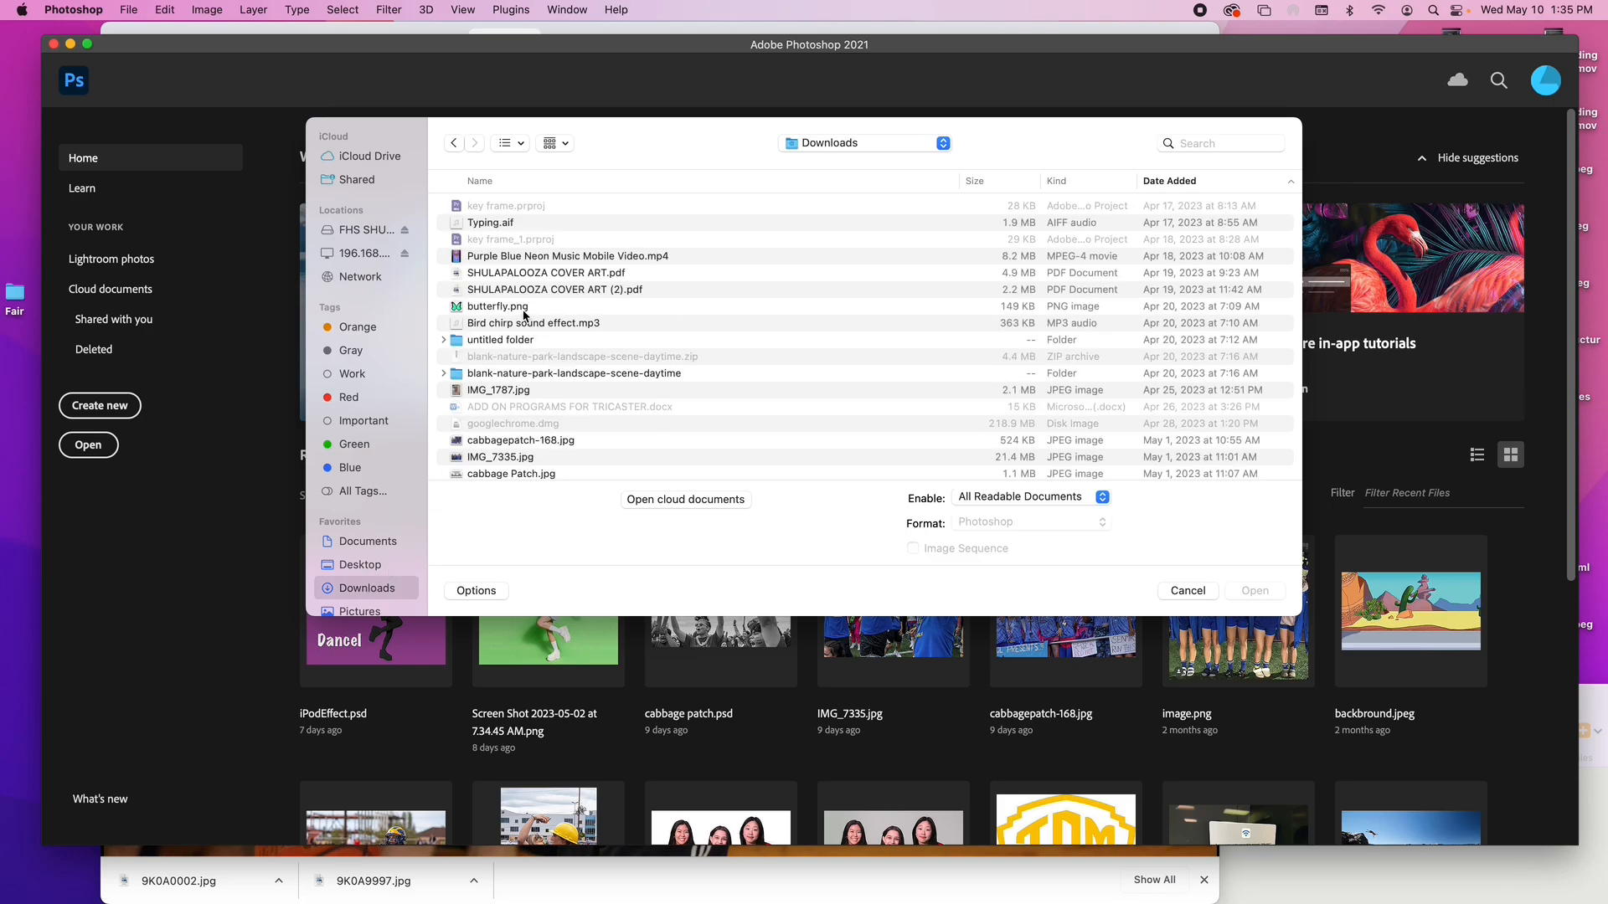
click(518, 458)
key(space)
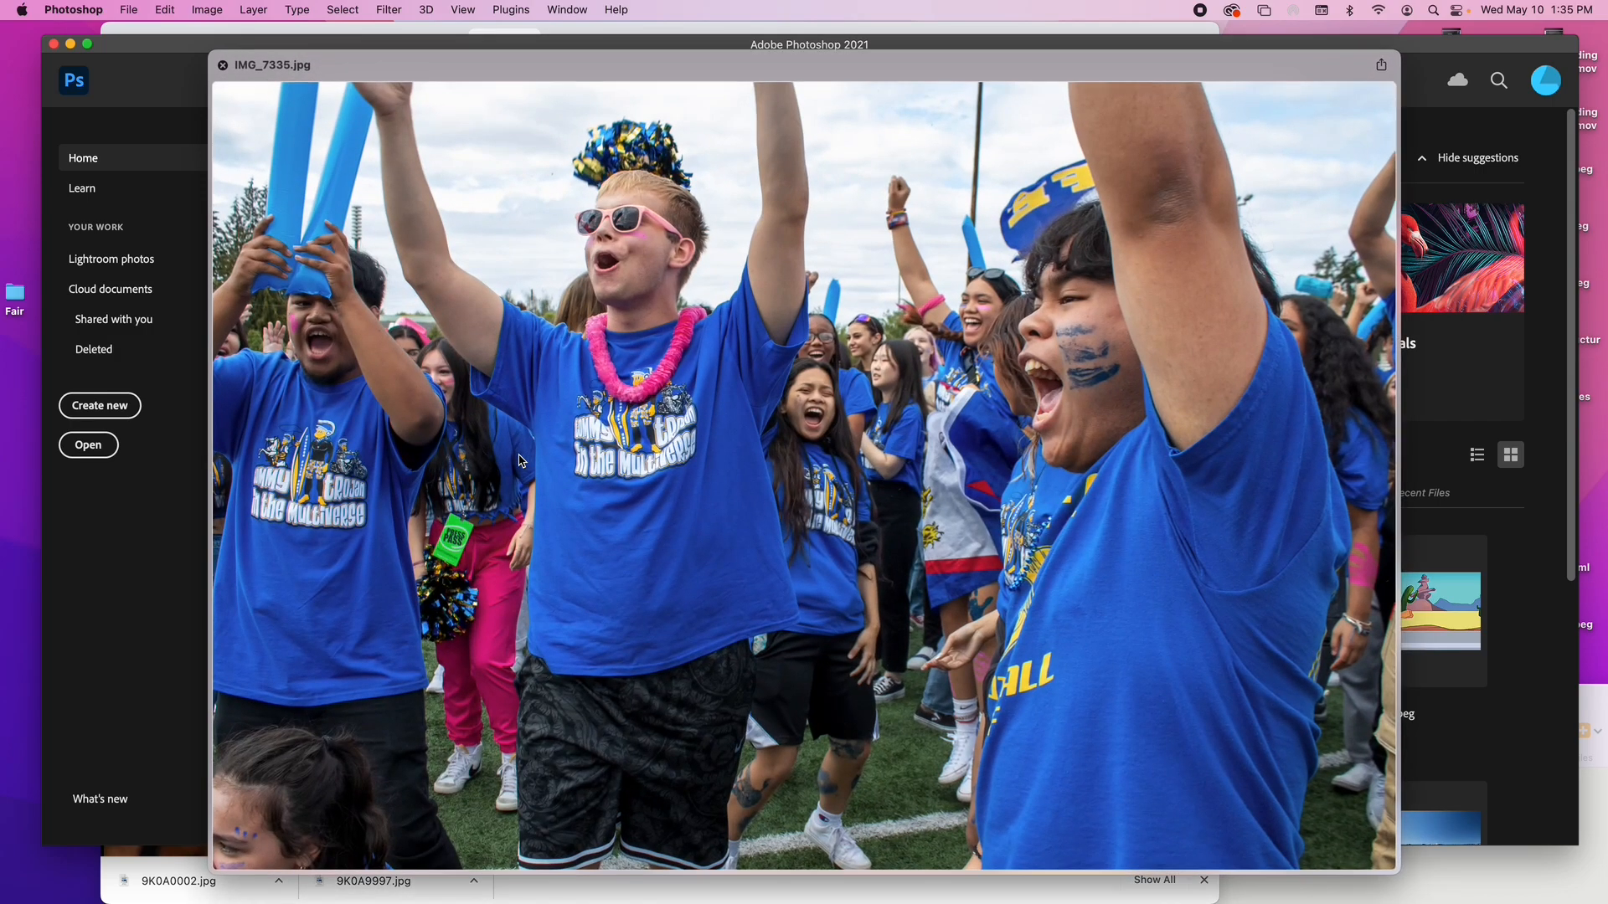
key(space)
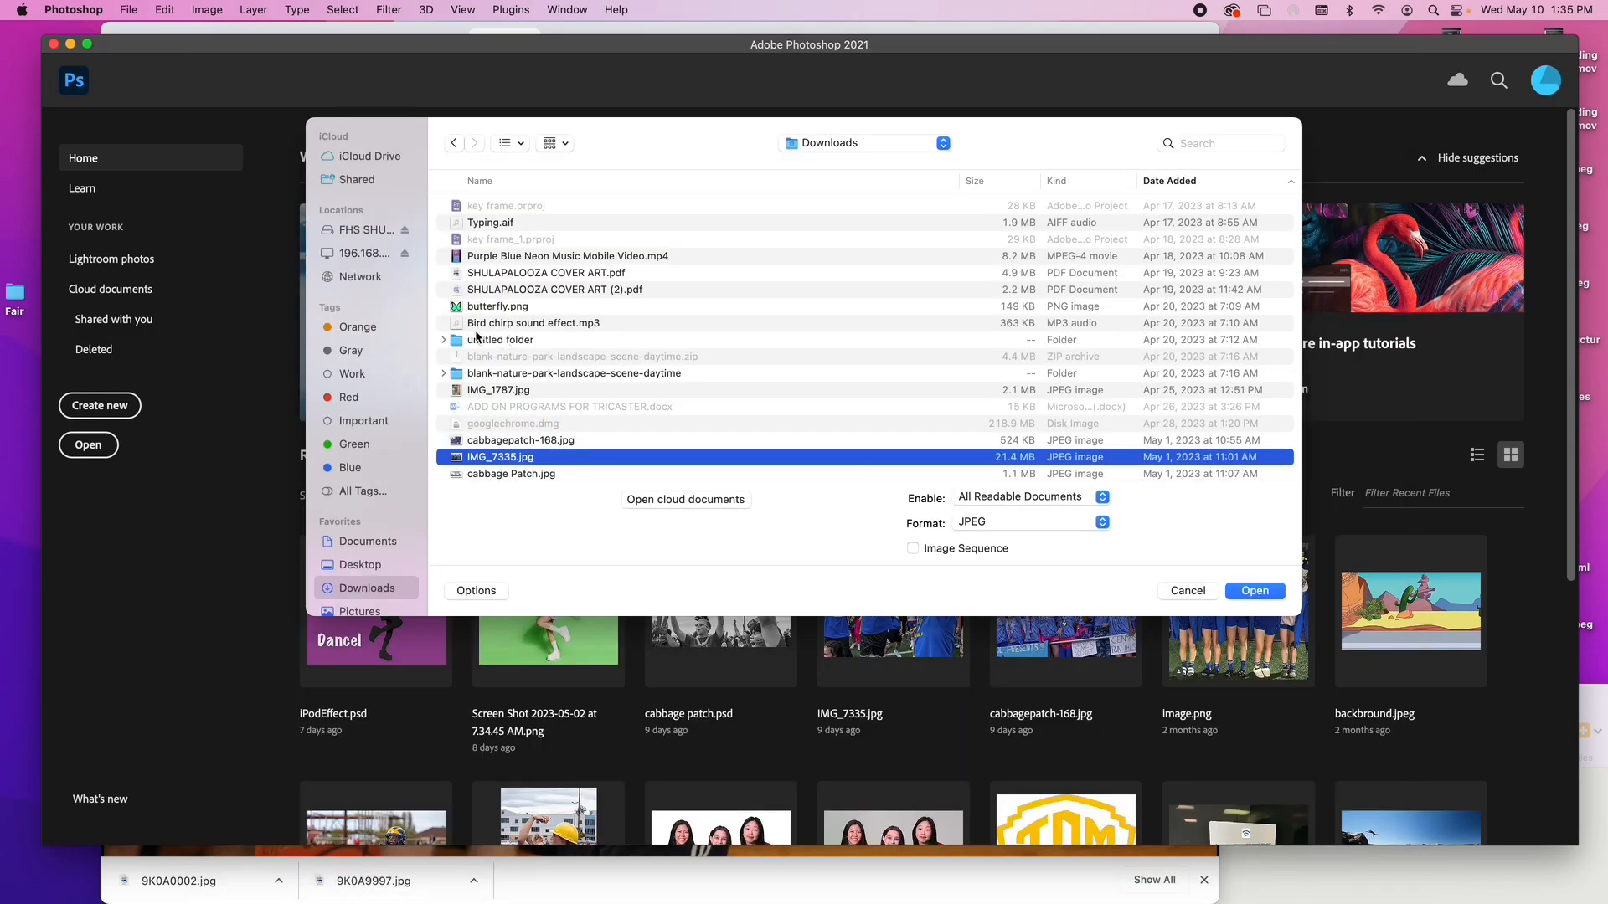
click(514, 446)
key(space)
key(space)
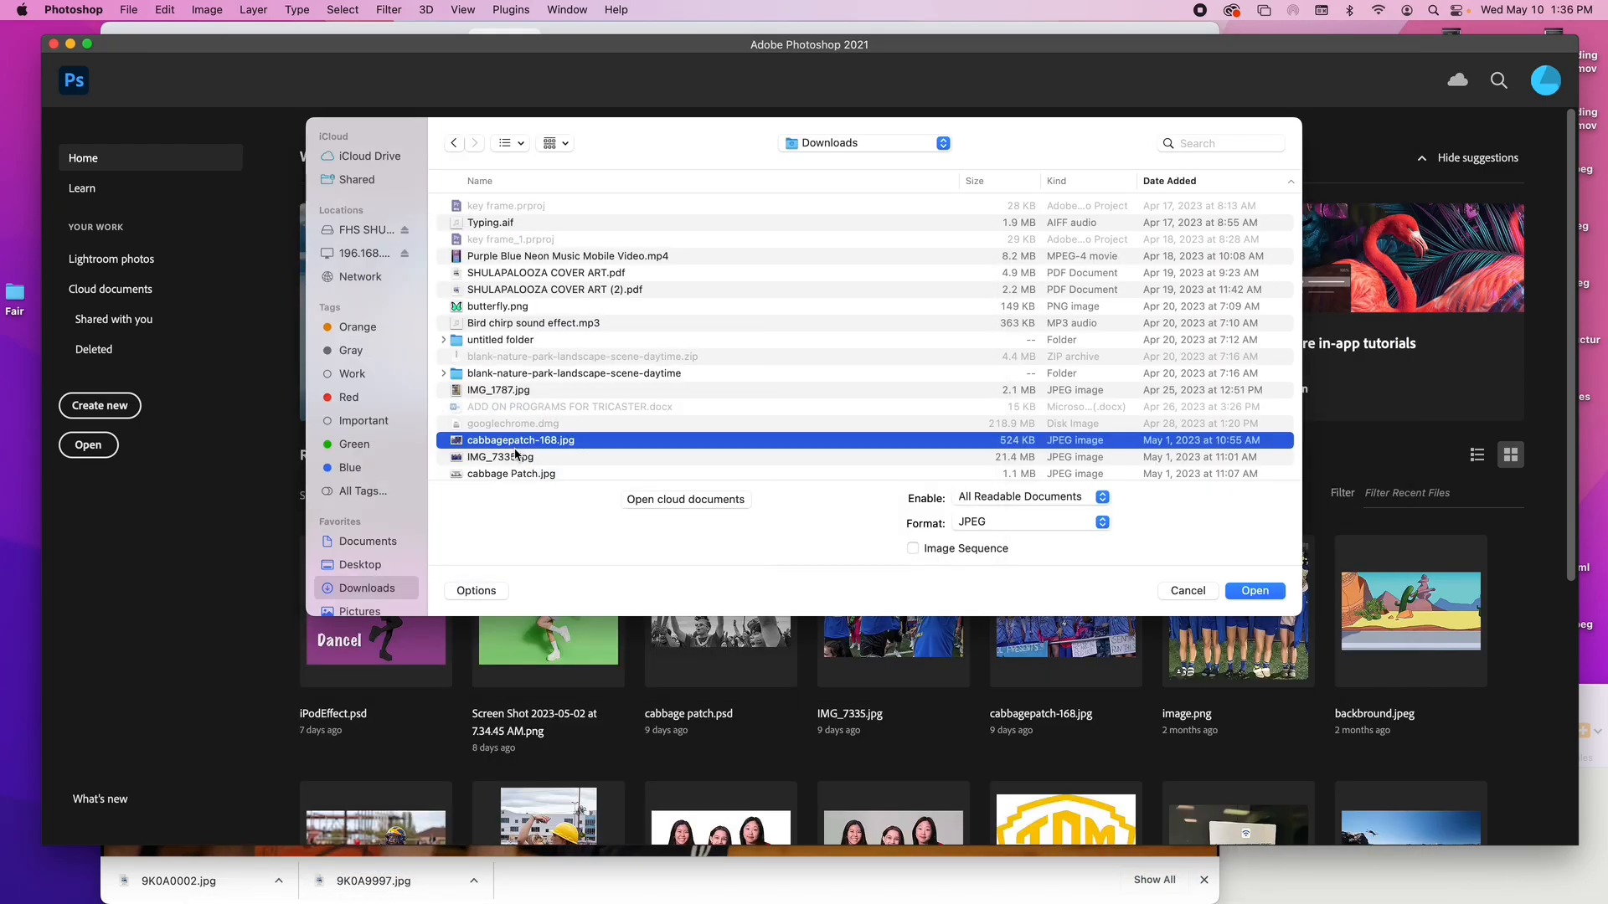
shift+click(517, 457)
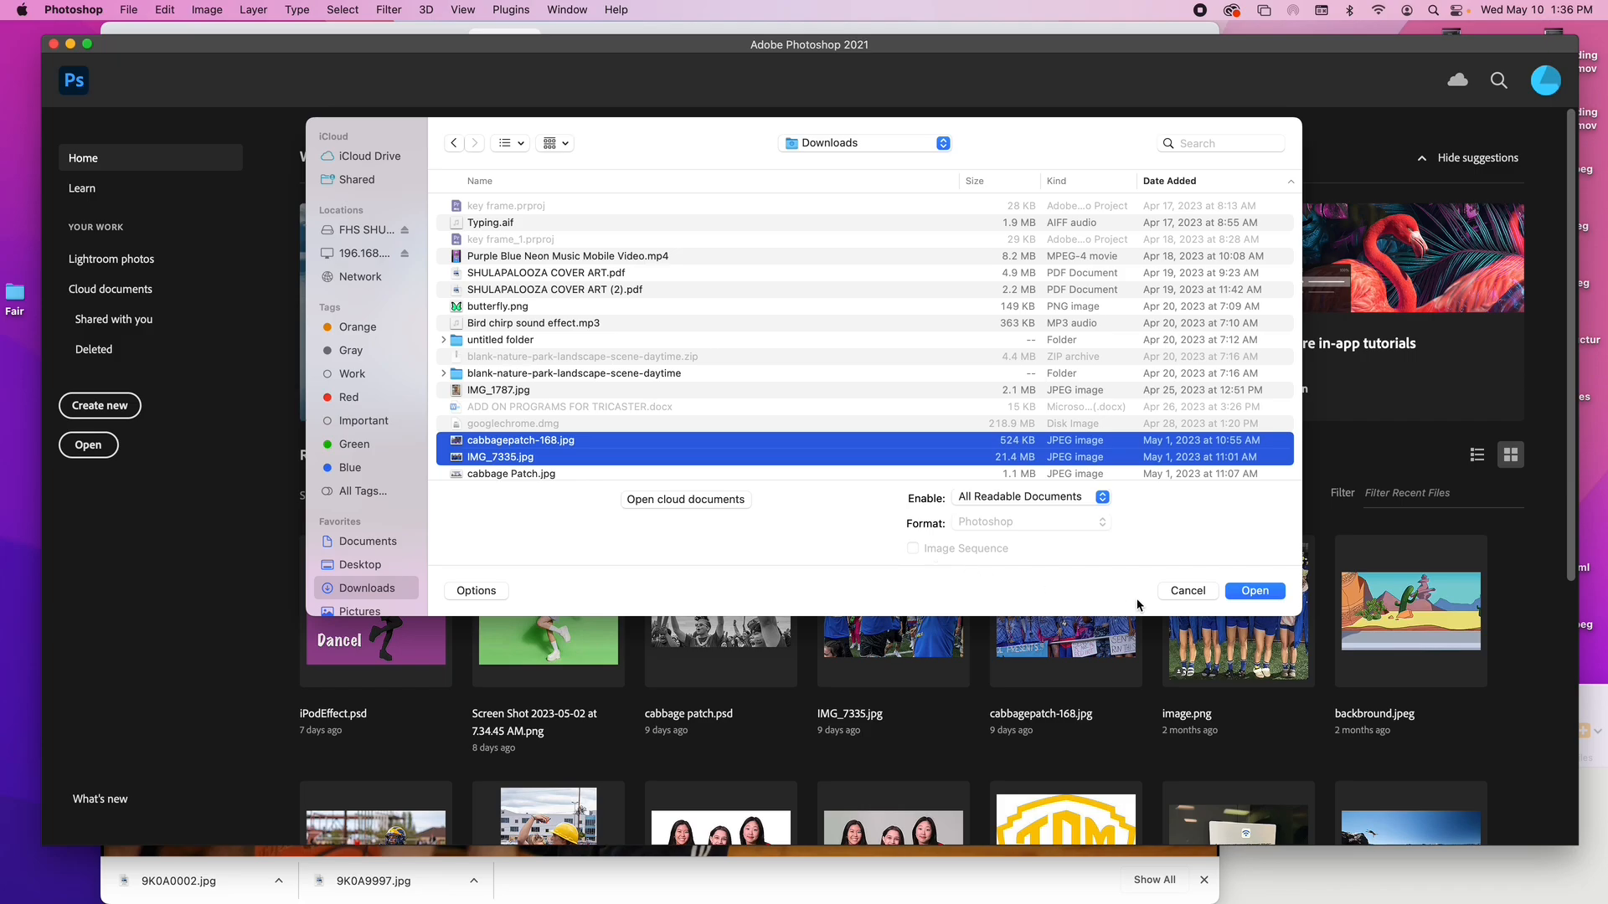
click(1250, 595)
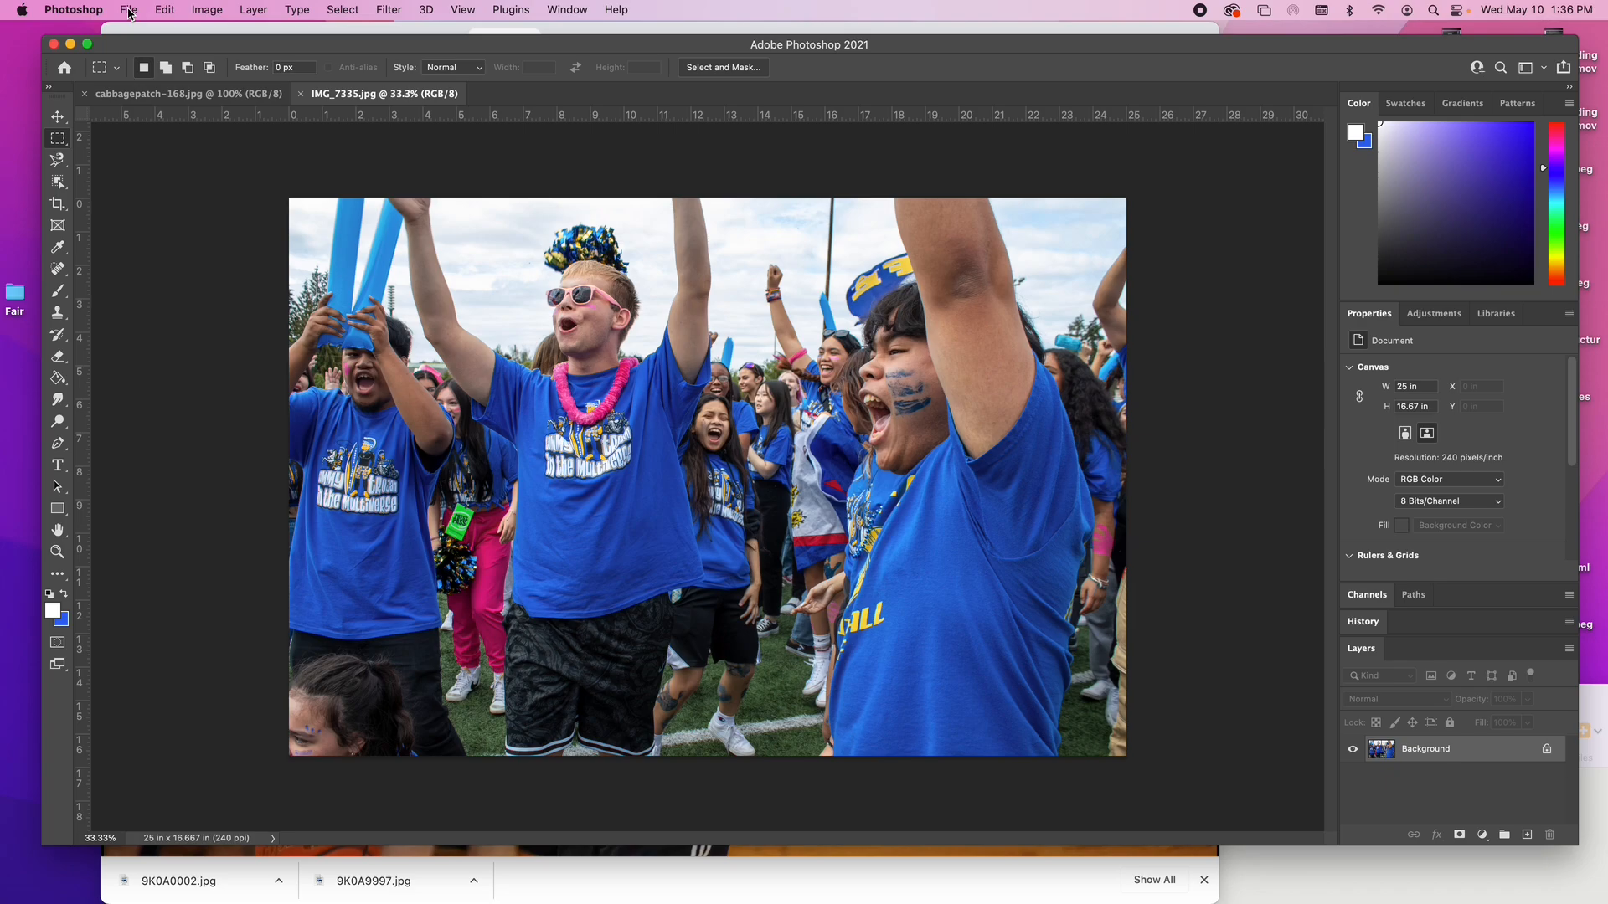
Step: Create a new photo document 14 inches wide and 4 inches high at 300 pixels/inch
click(130, 11)
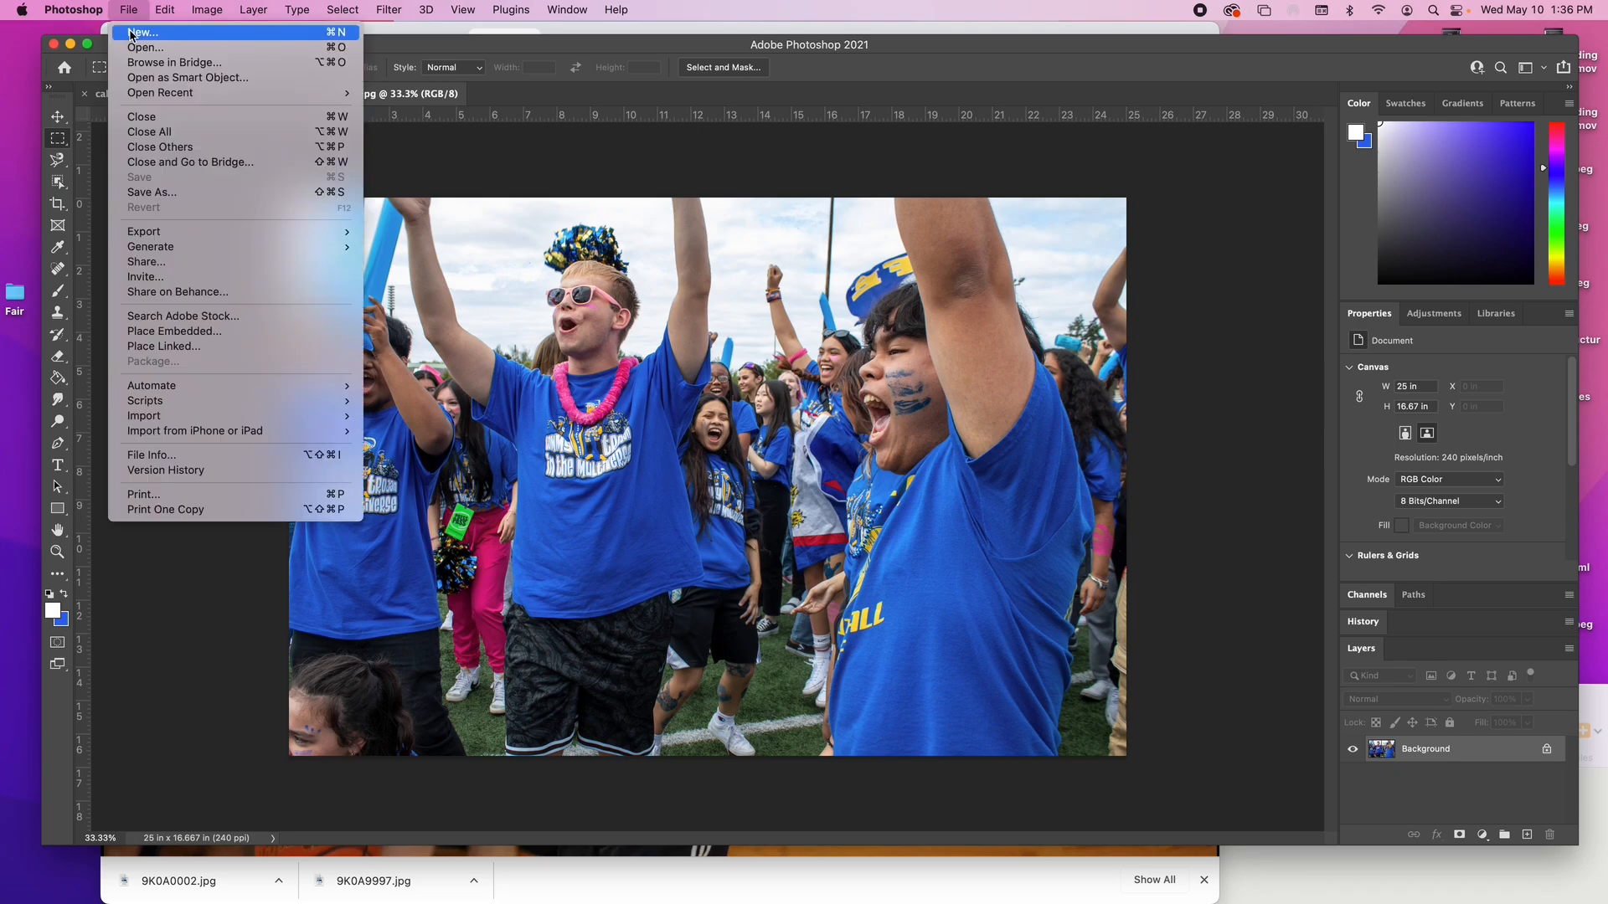
click(131, 34)
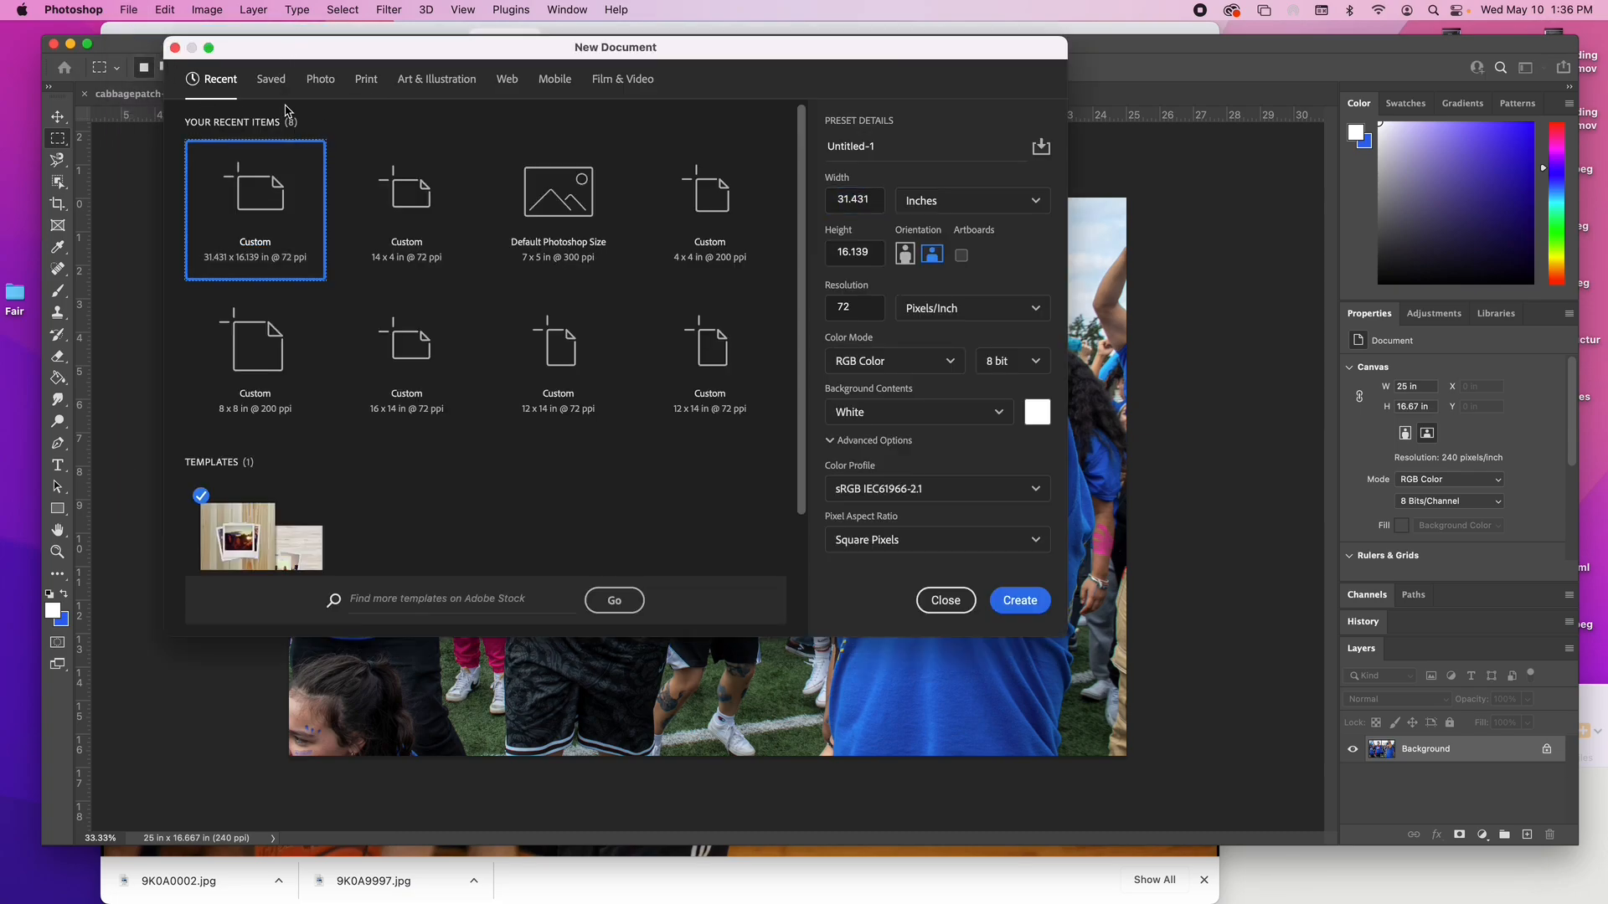
click(322, 81)
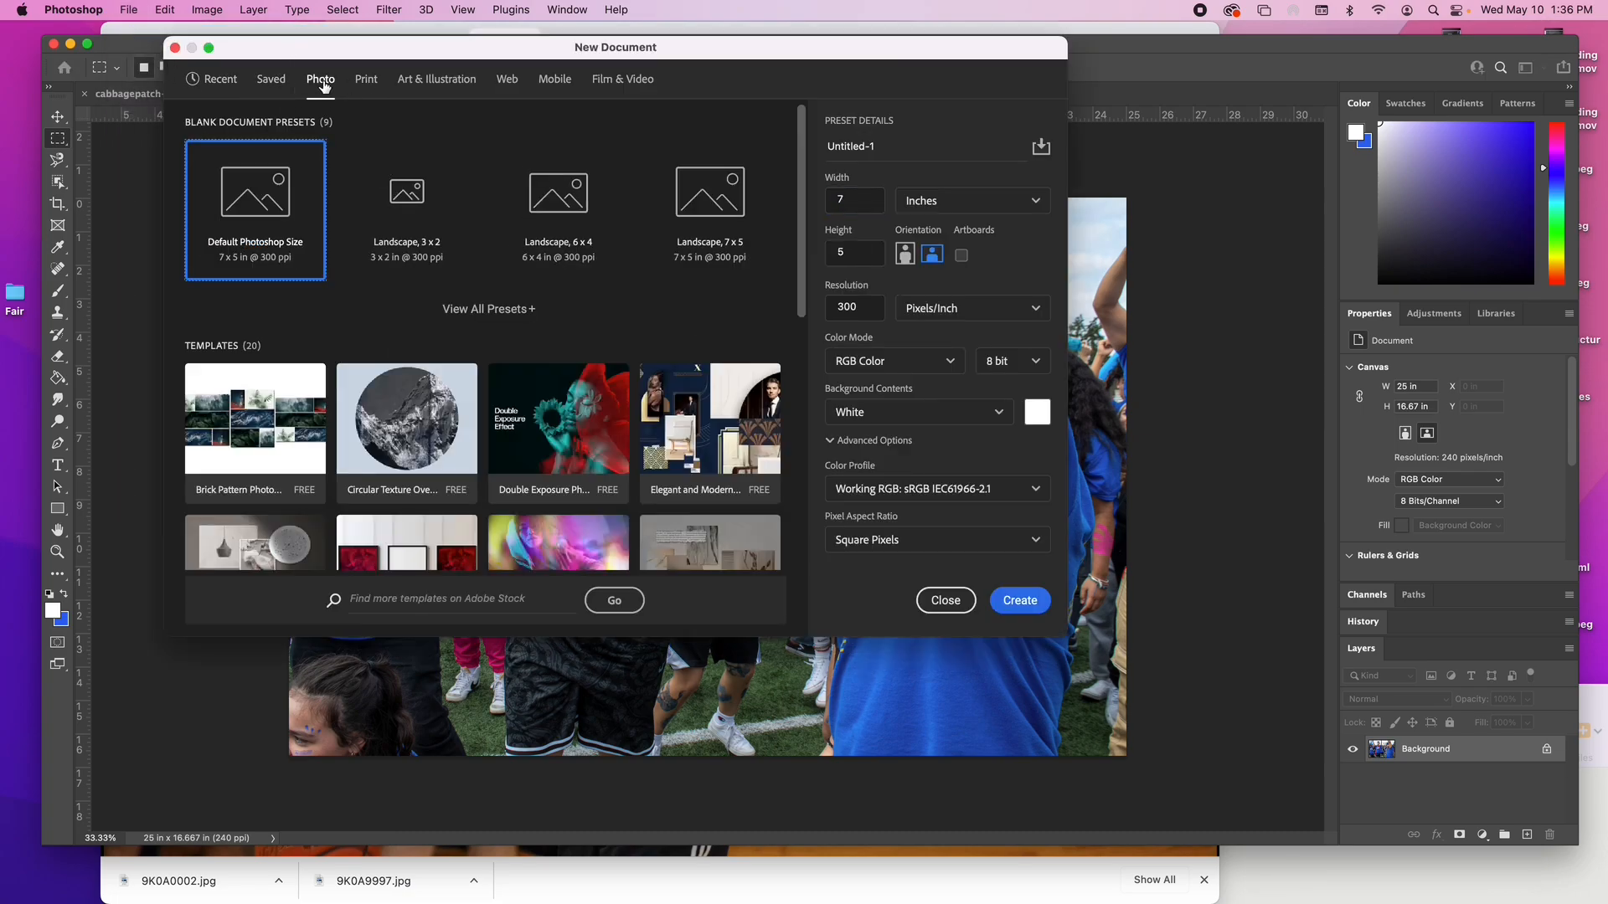
double_click(856, 199)
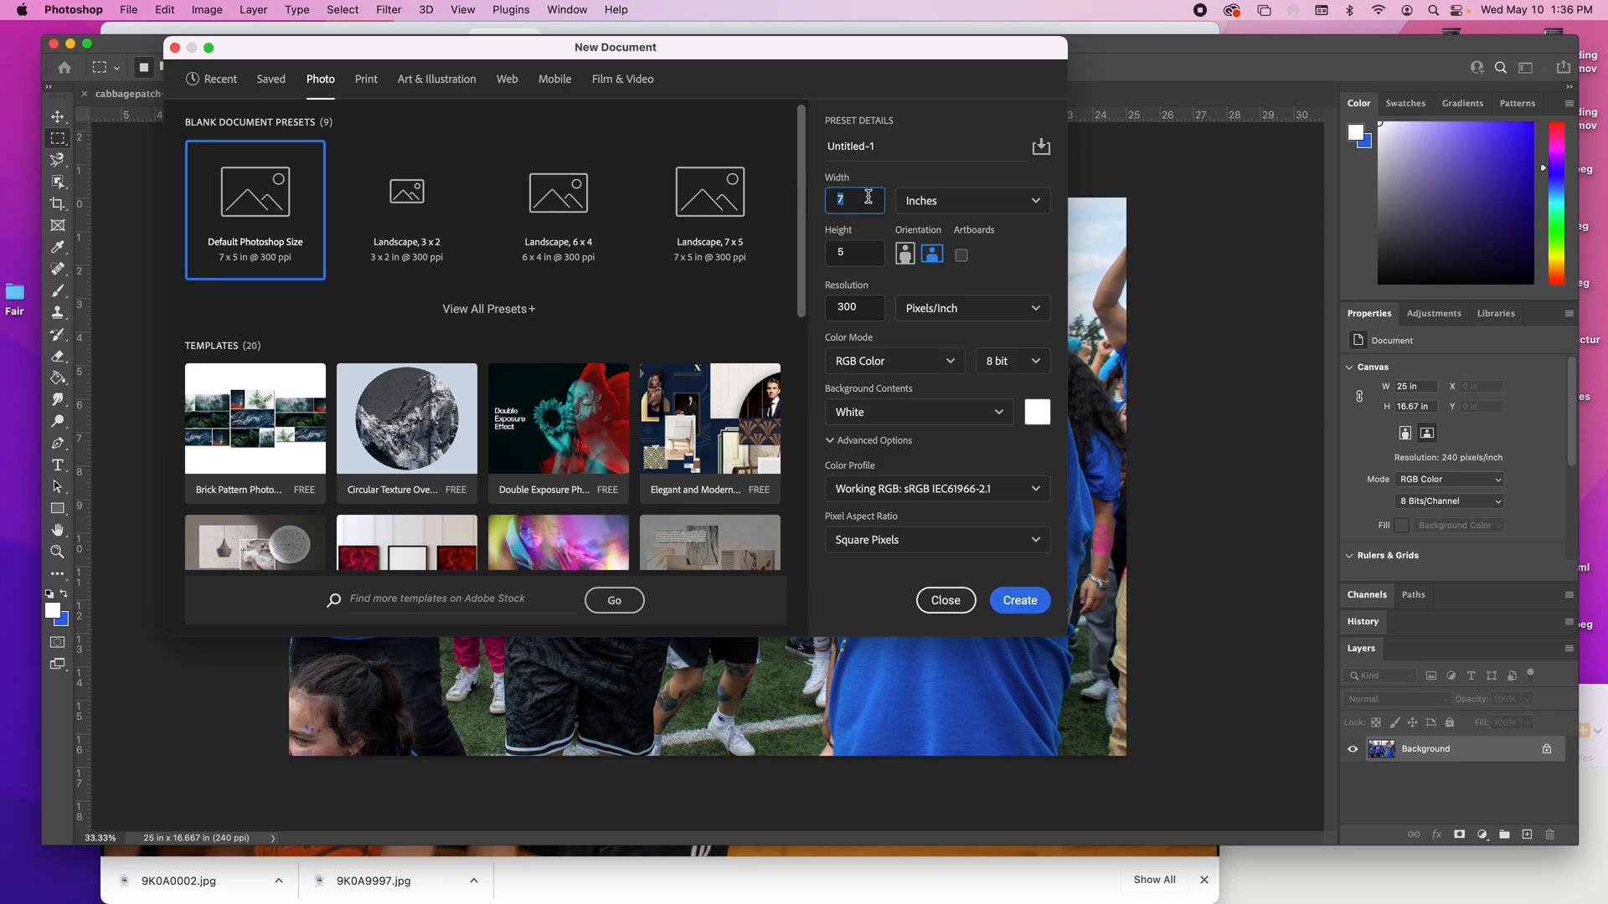
text(14)
double_click(829, 250)
text(4)
double_click(828, 303)
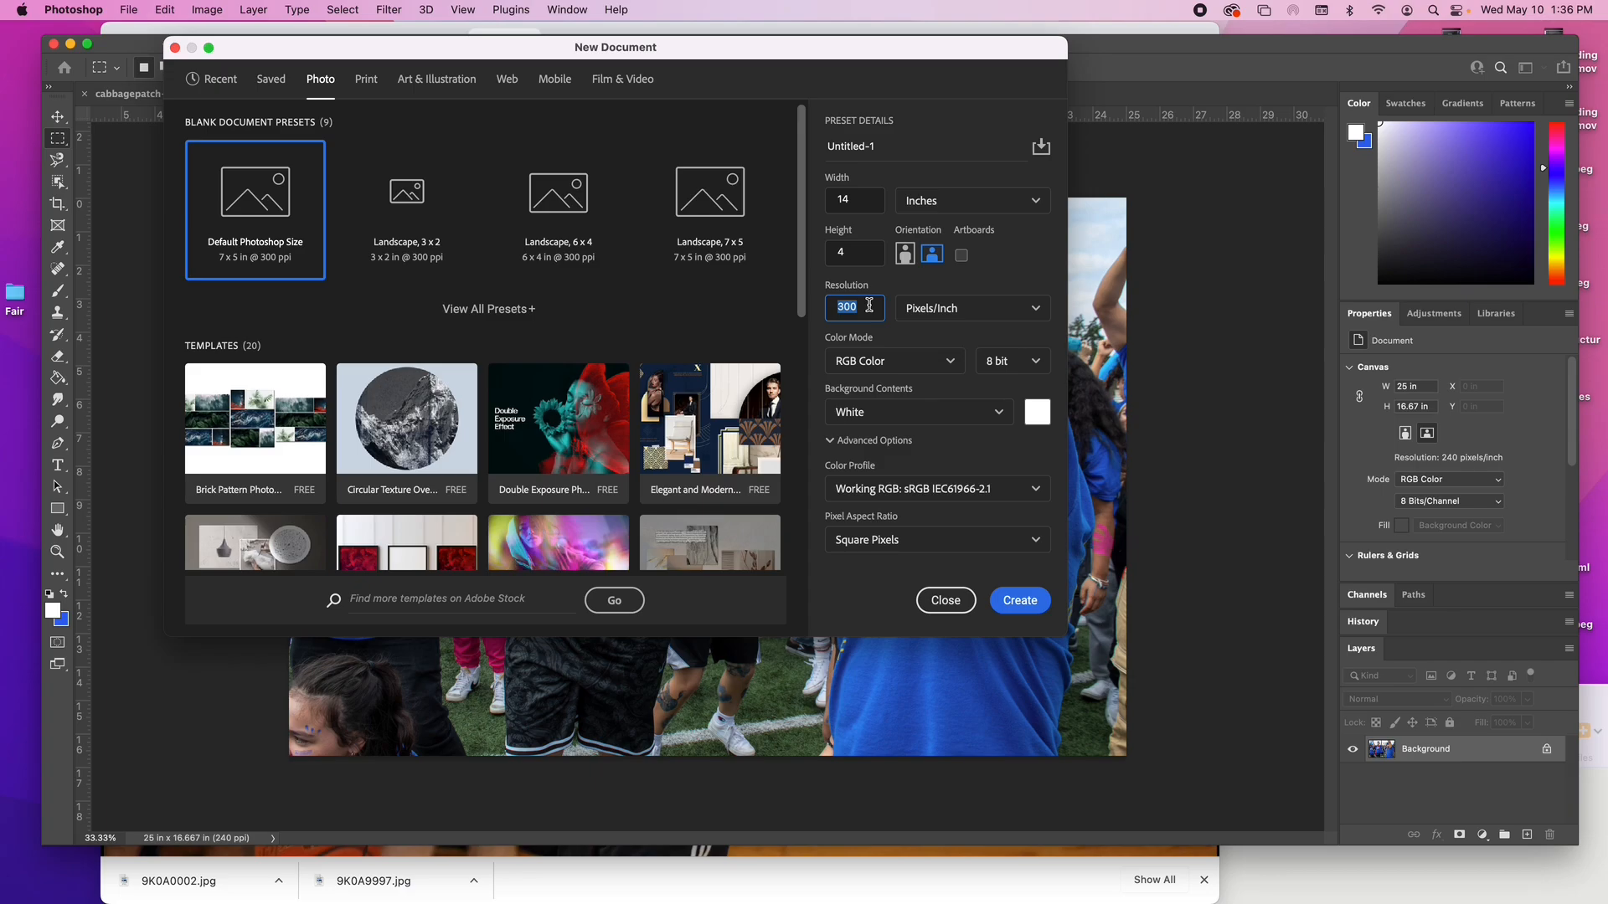
click(1017, 603)
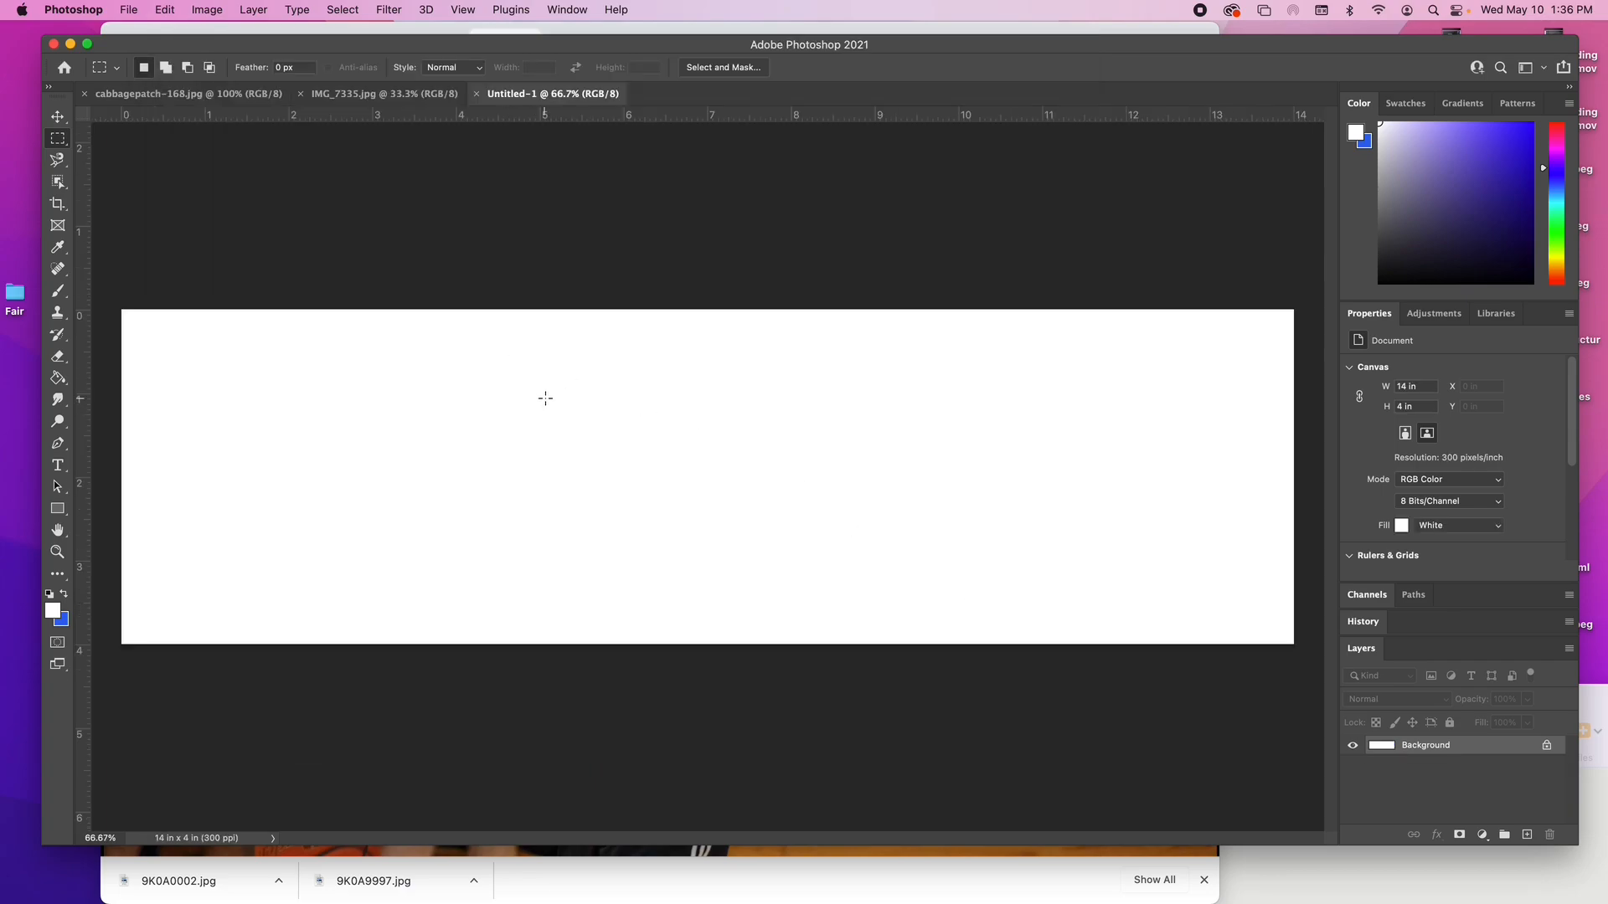
Step: Fill the blank canvas with the dark gray color 5d575d
click(165, 9)
click(223, 266)
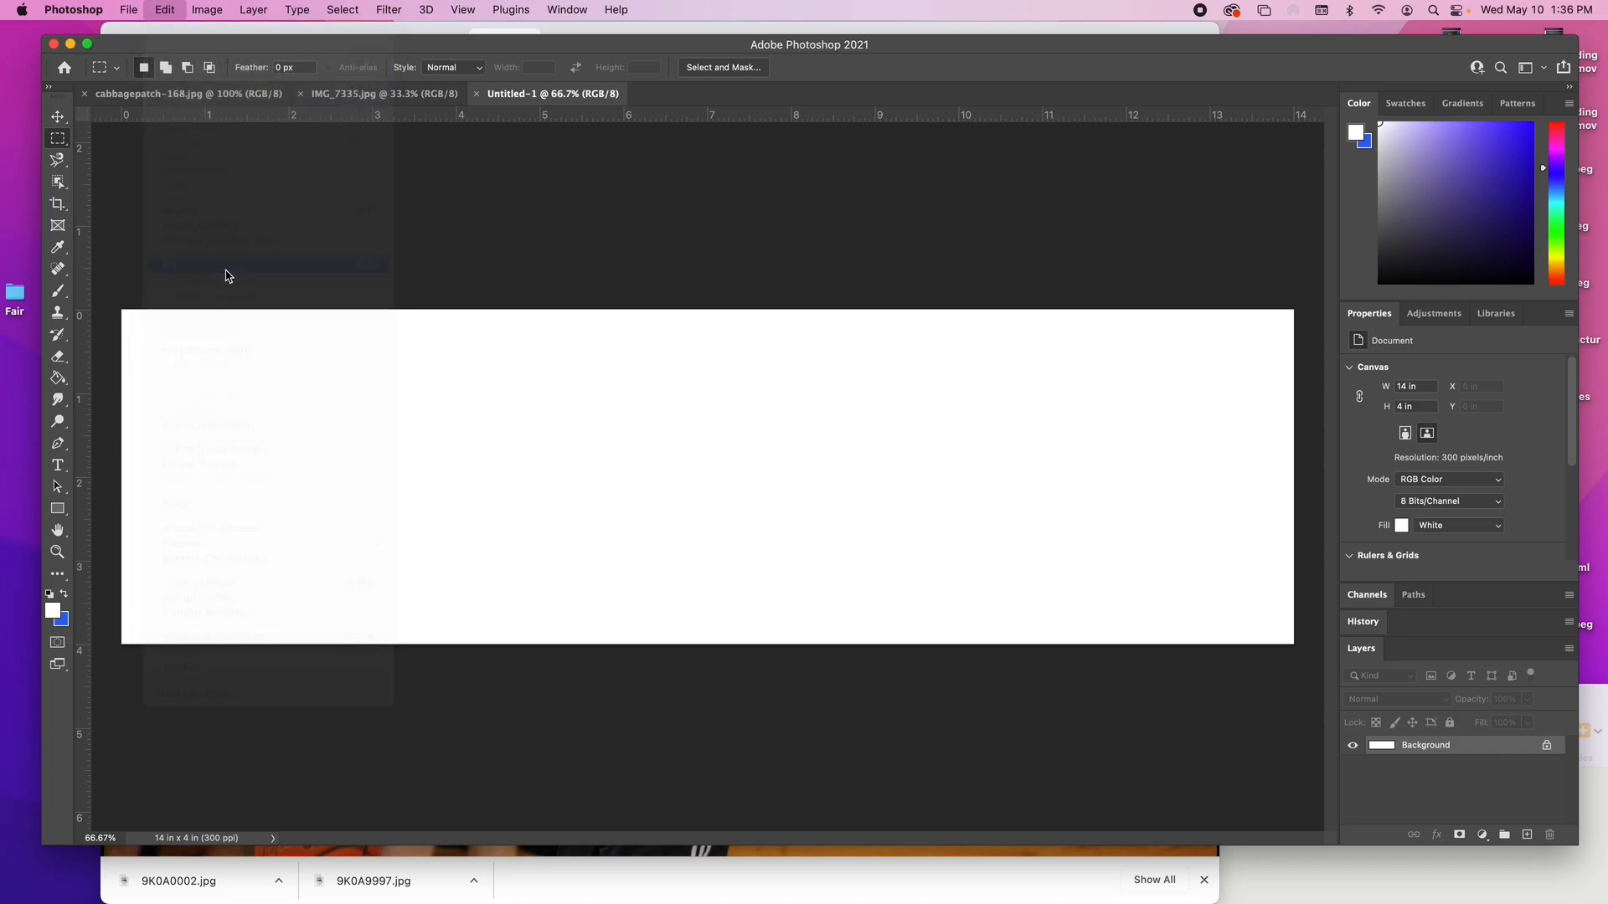
click(692, 311)
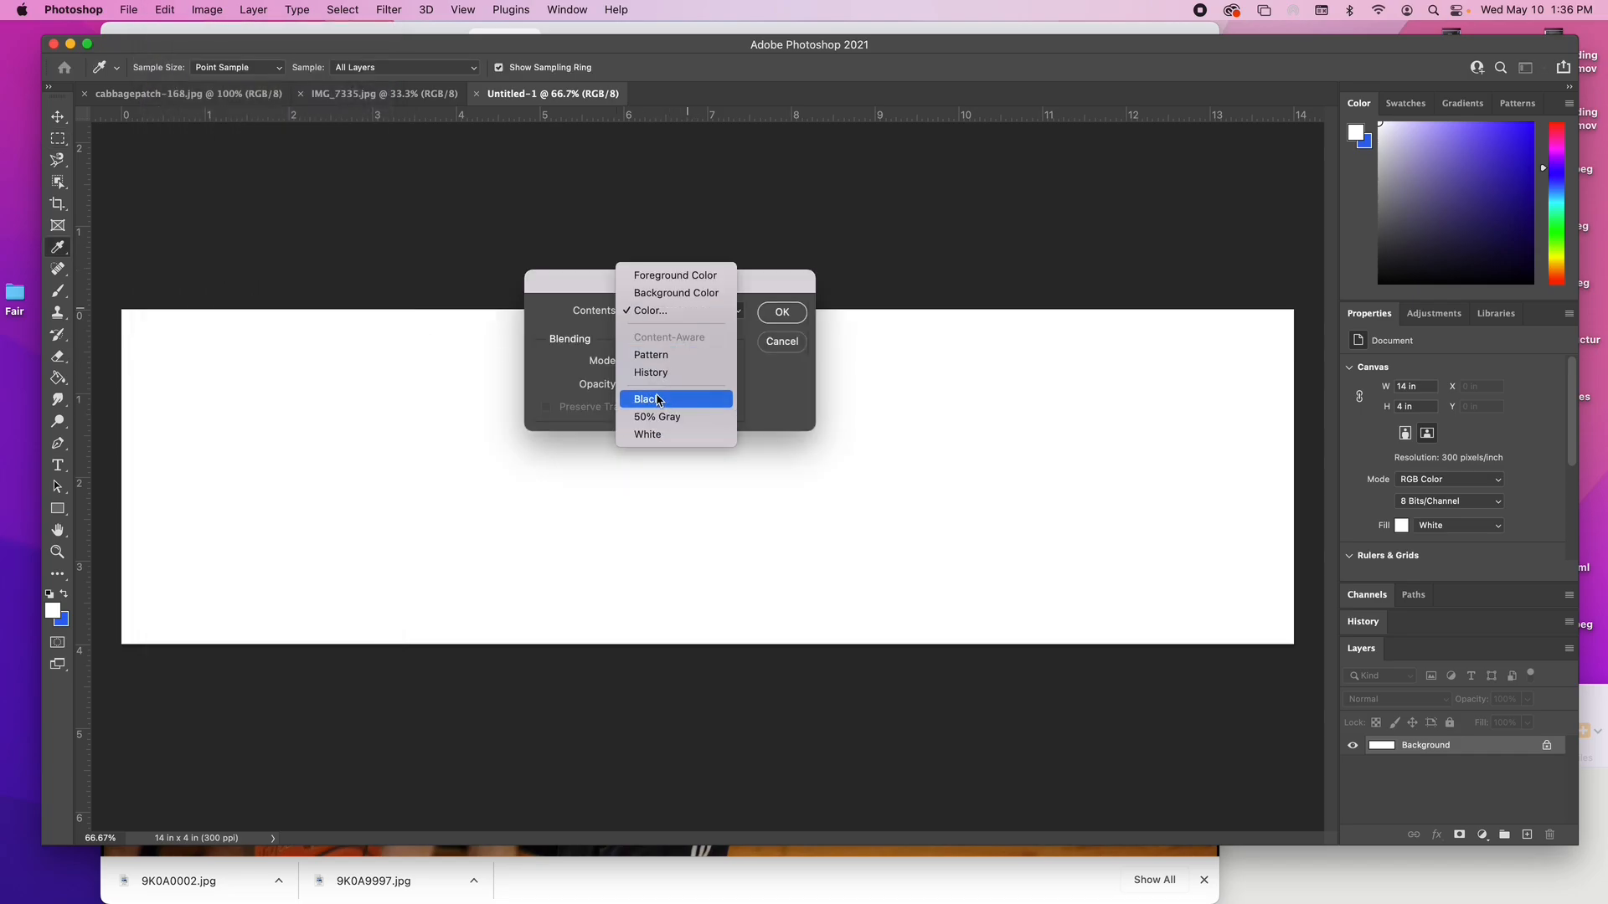
click(662, 311)
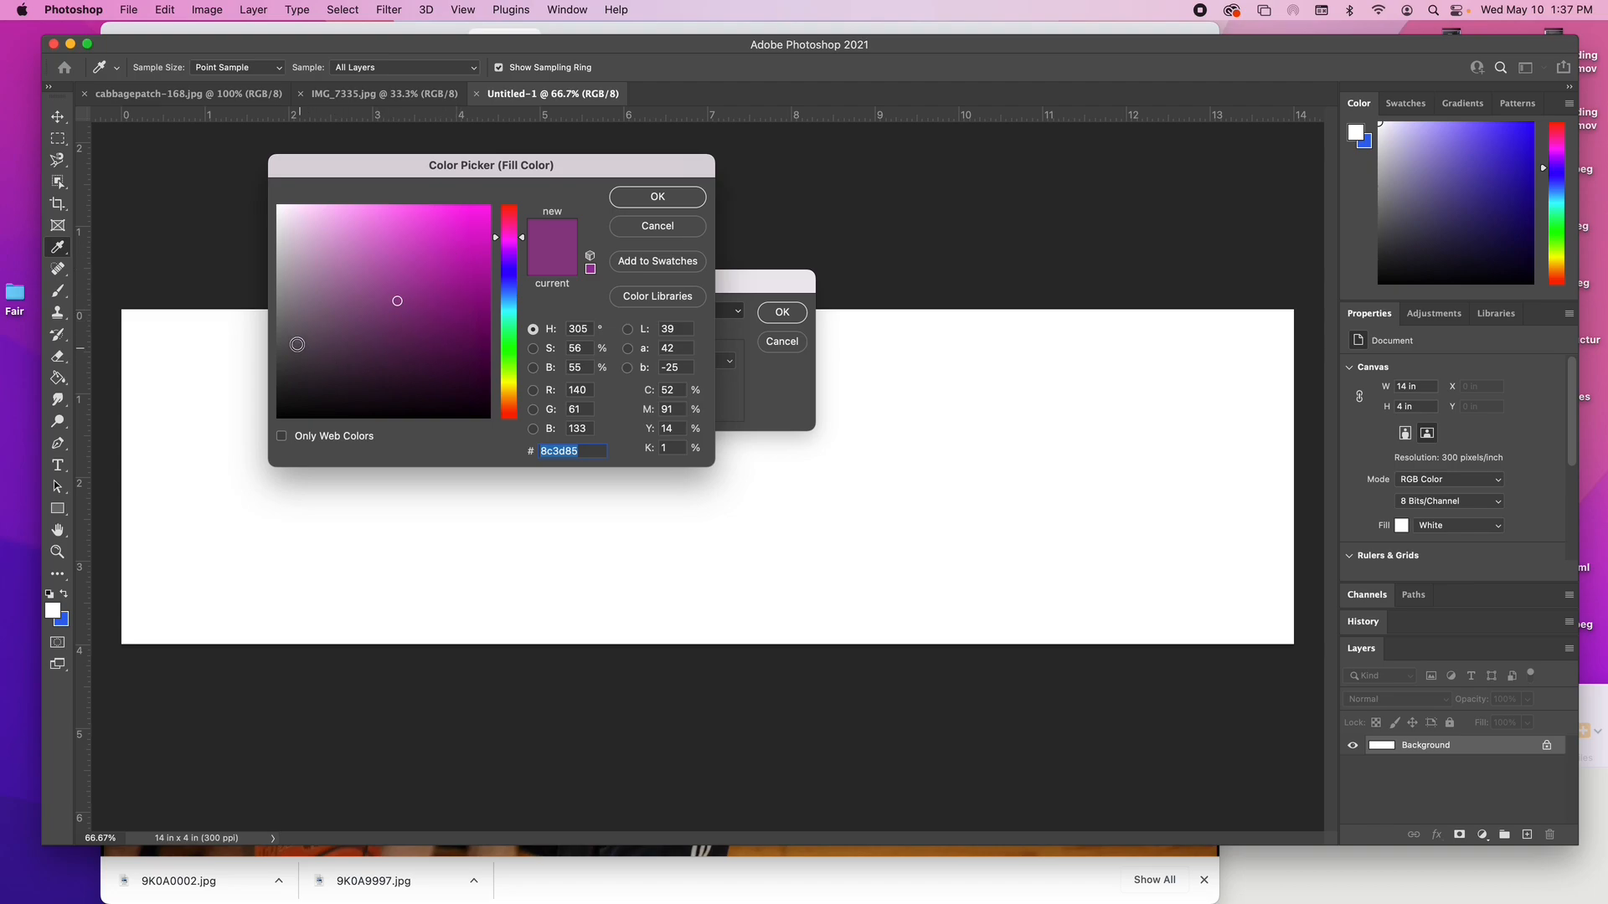
click(293, 339)
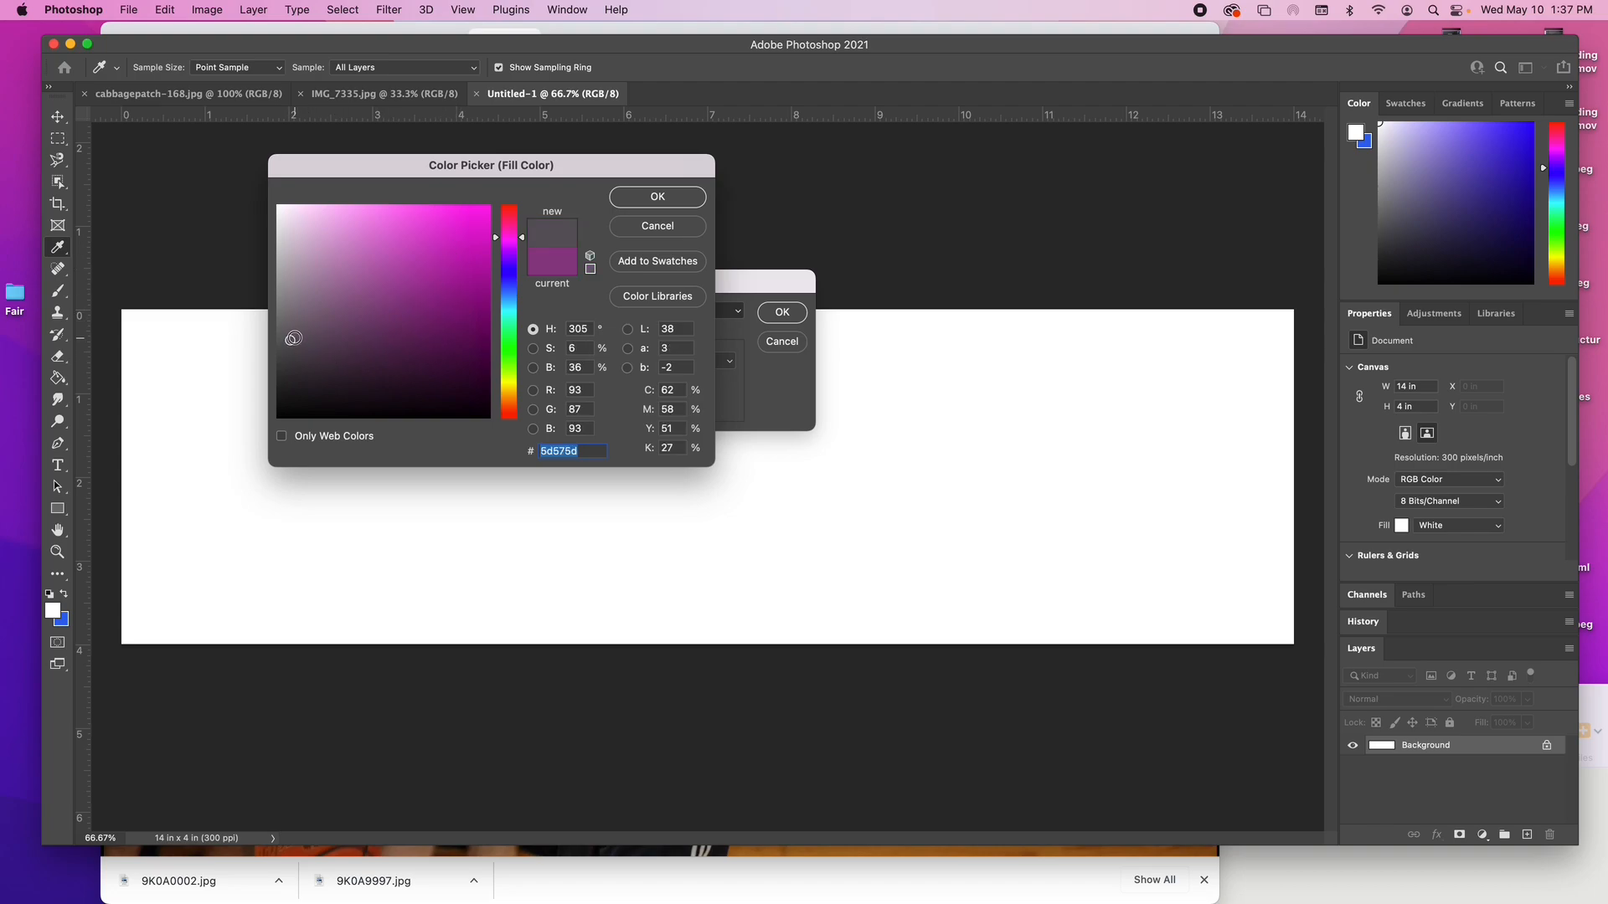
click(657, 195)
click(782, 312)
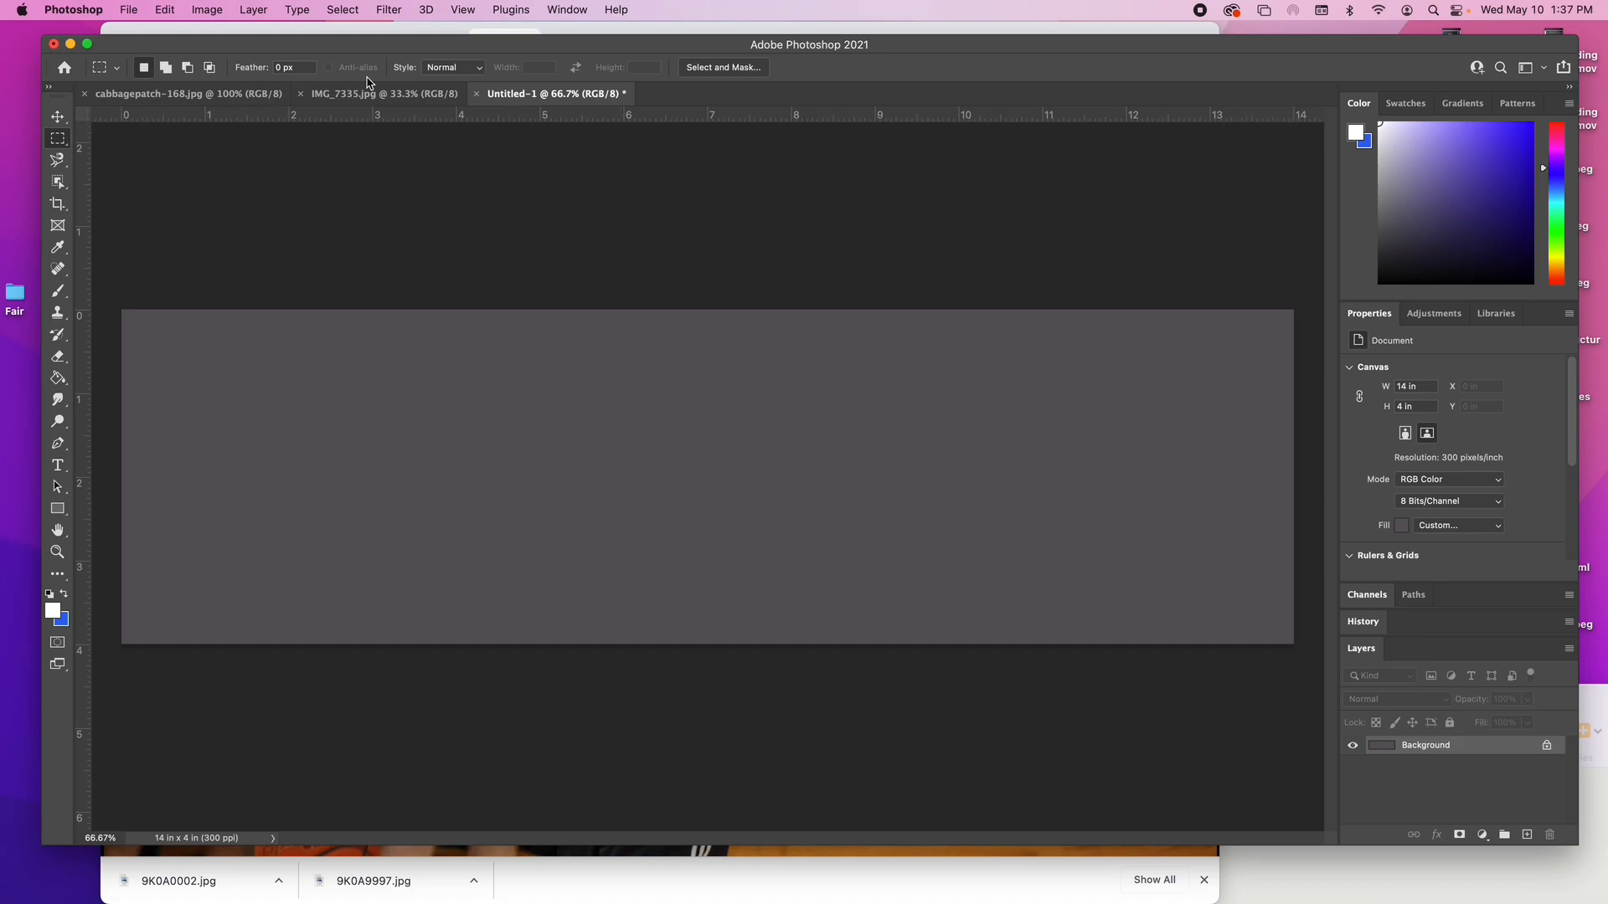
click(467, 10)
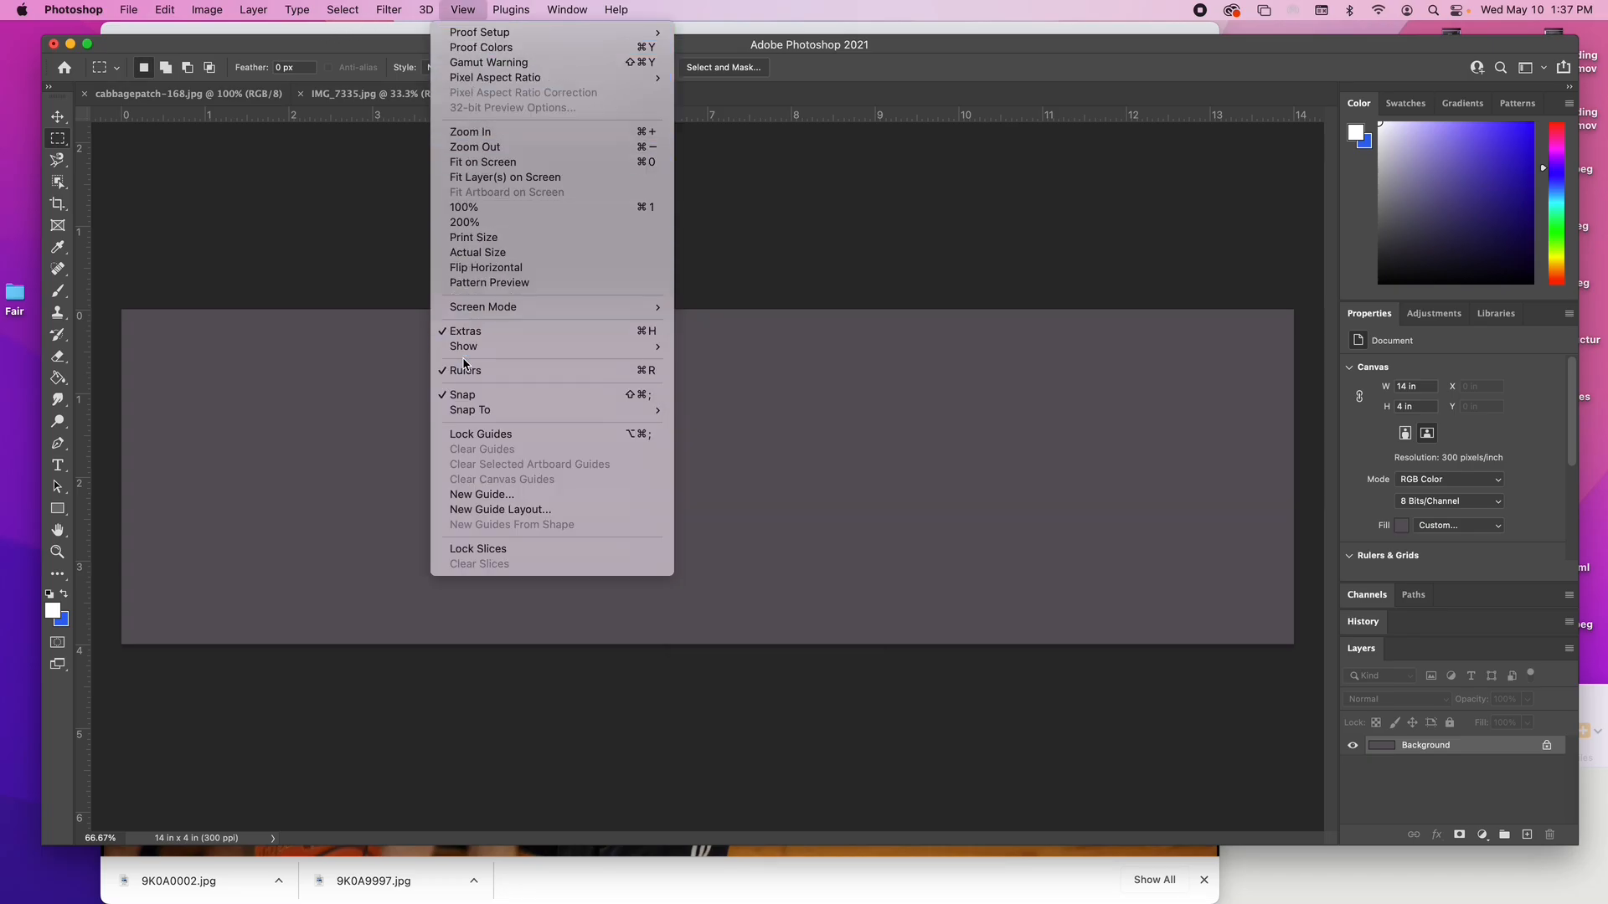
click(305, 253)
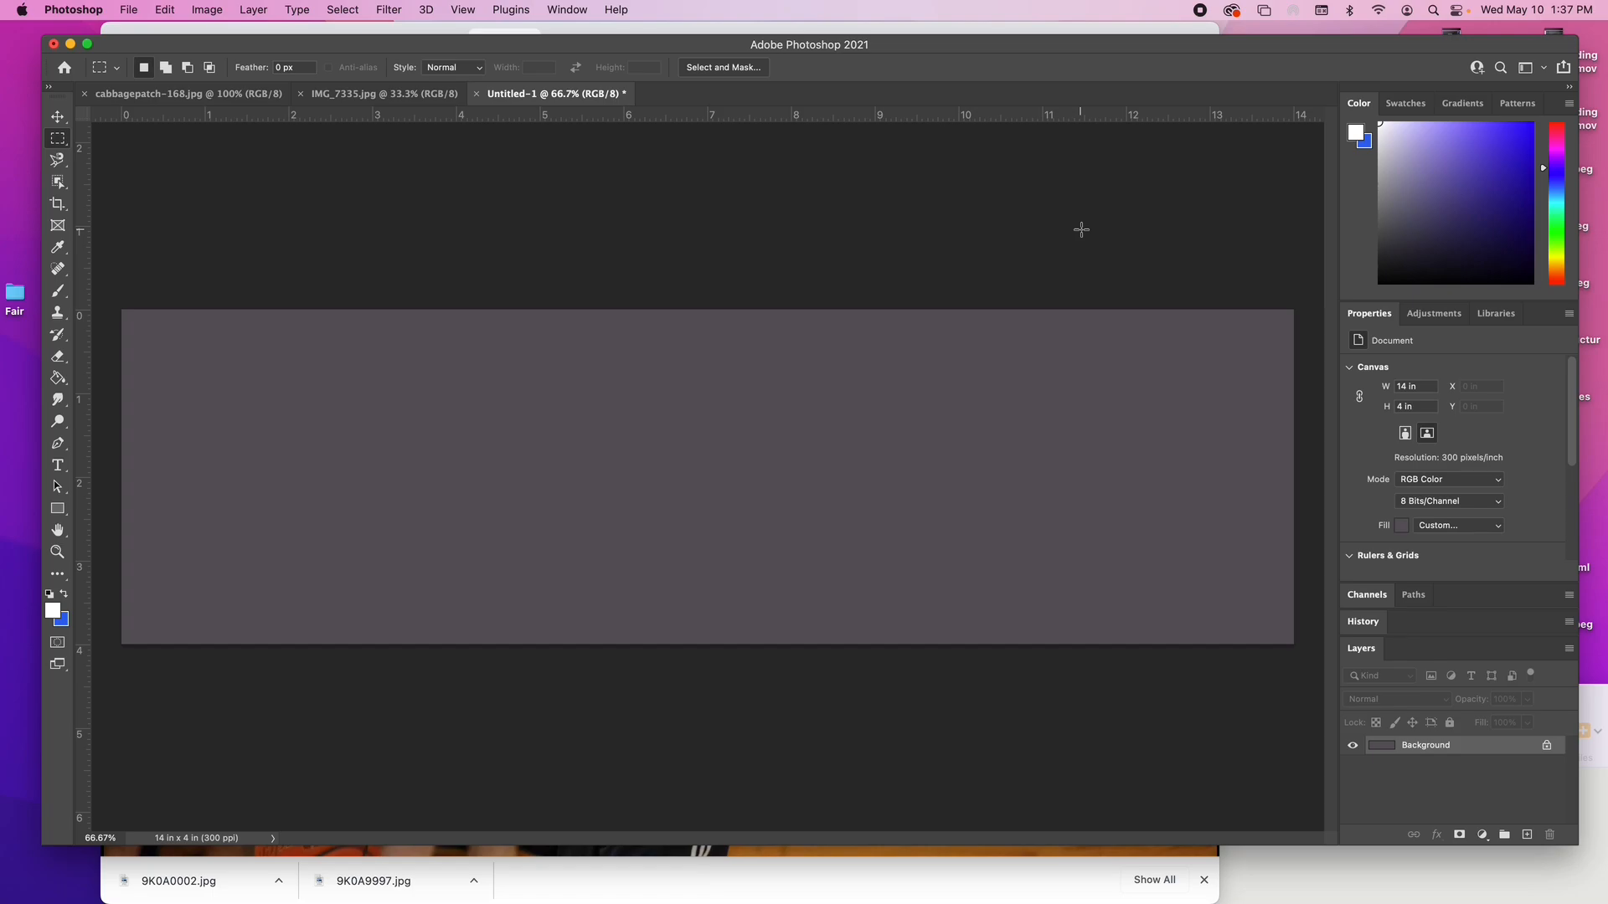
Step: Resize the cabbagepatch-168.jpg image to a width of 3.5 inches, keeping its proportions
click(181, 96)
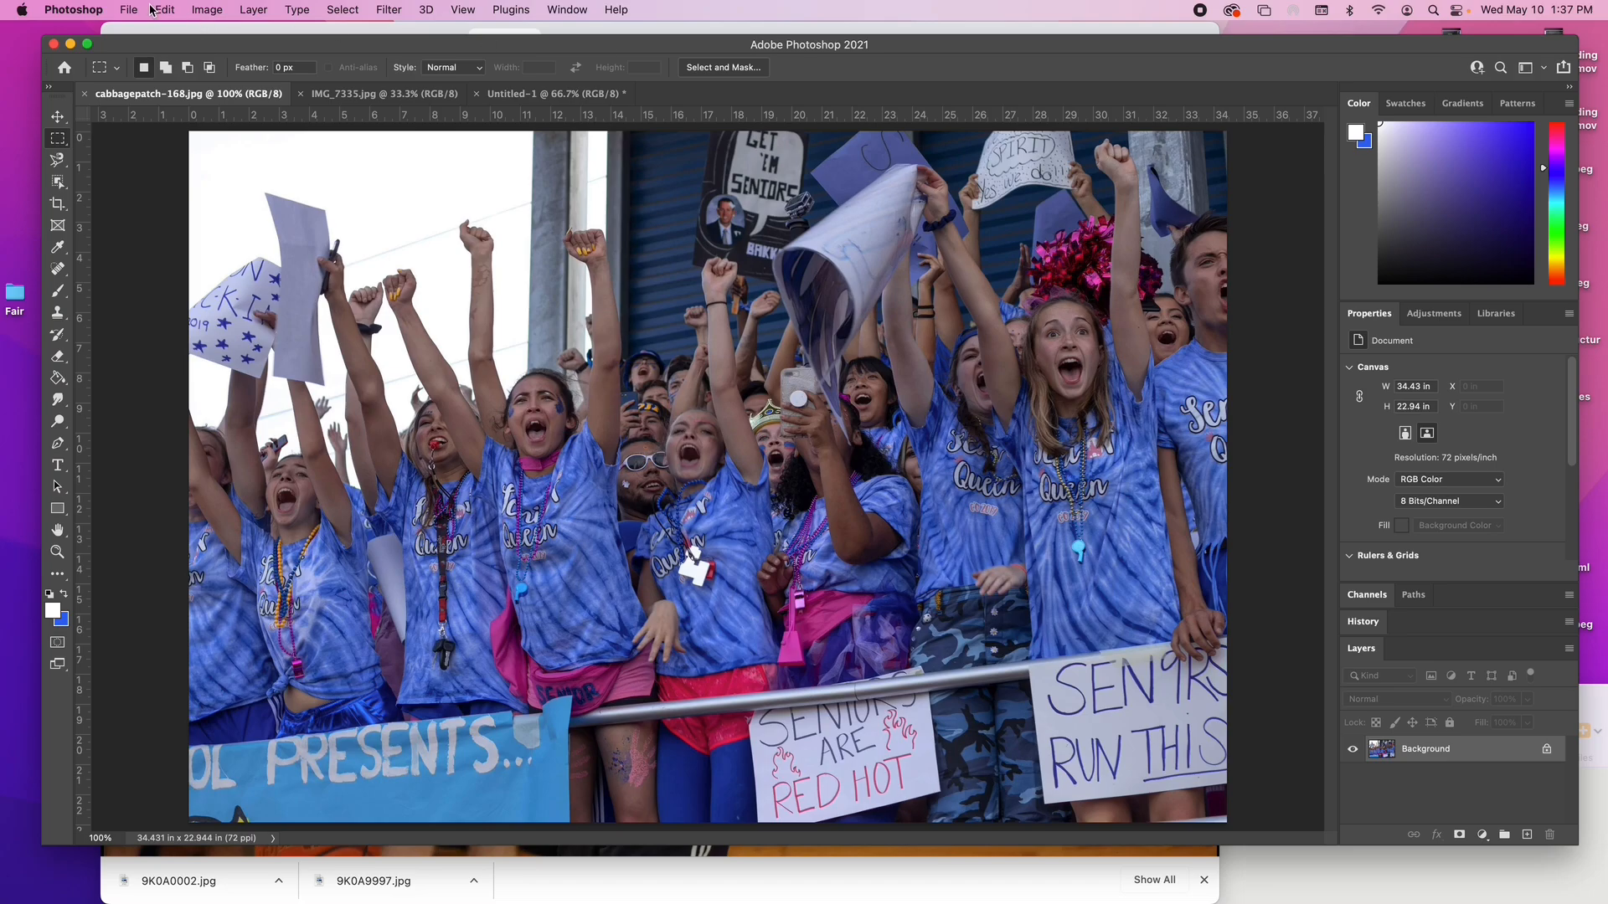
click(209, 11)
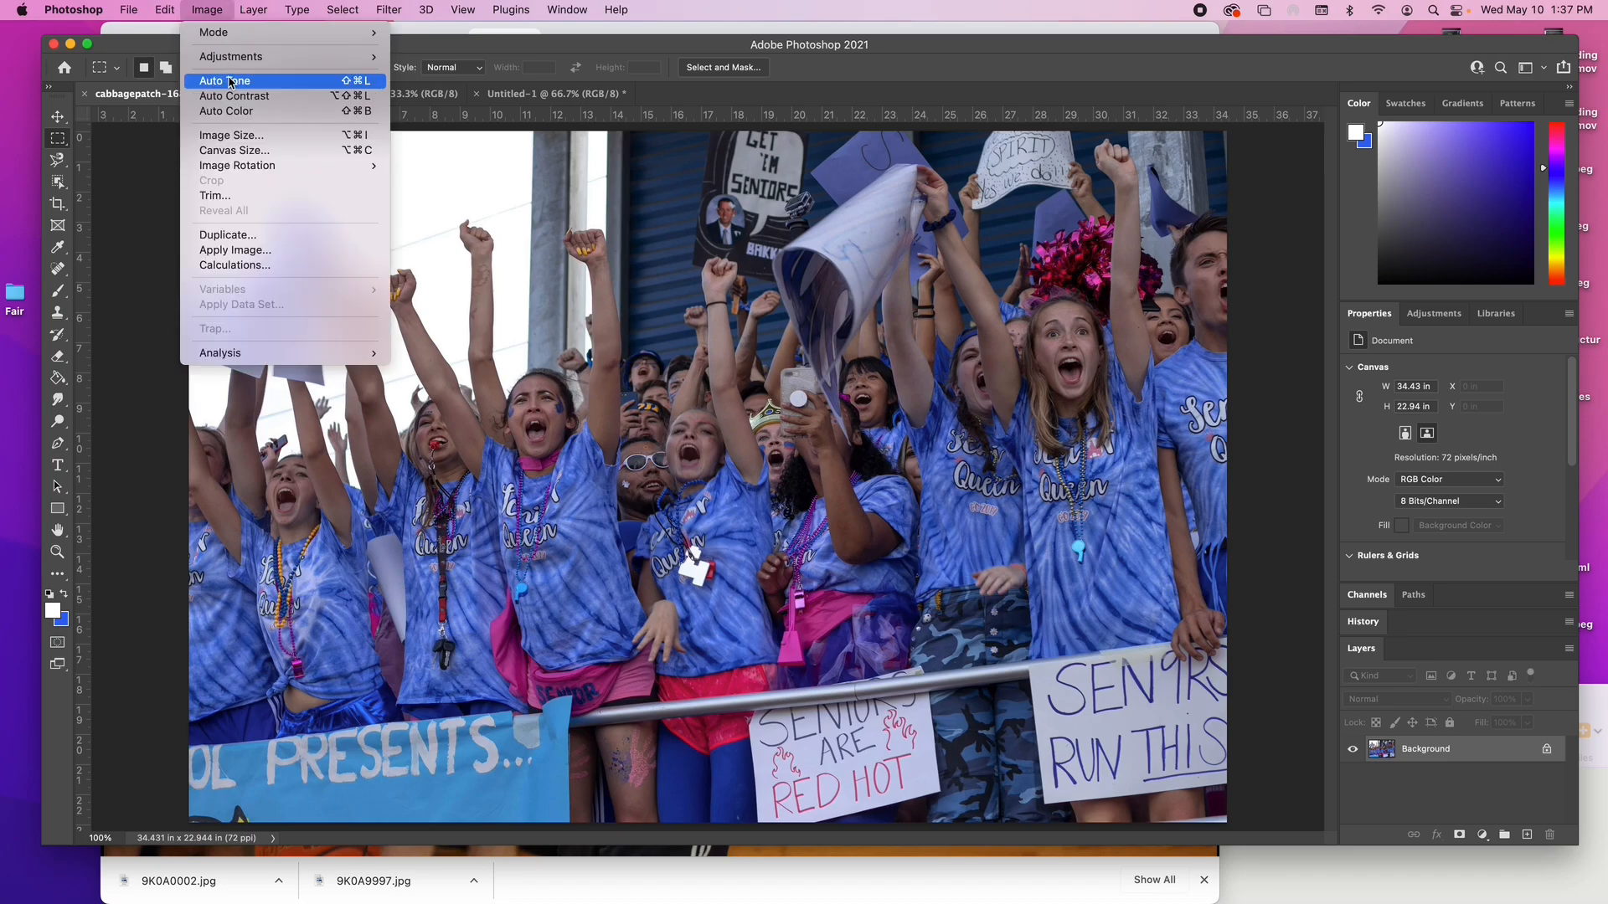
click(230, 135)
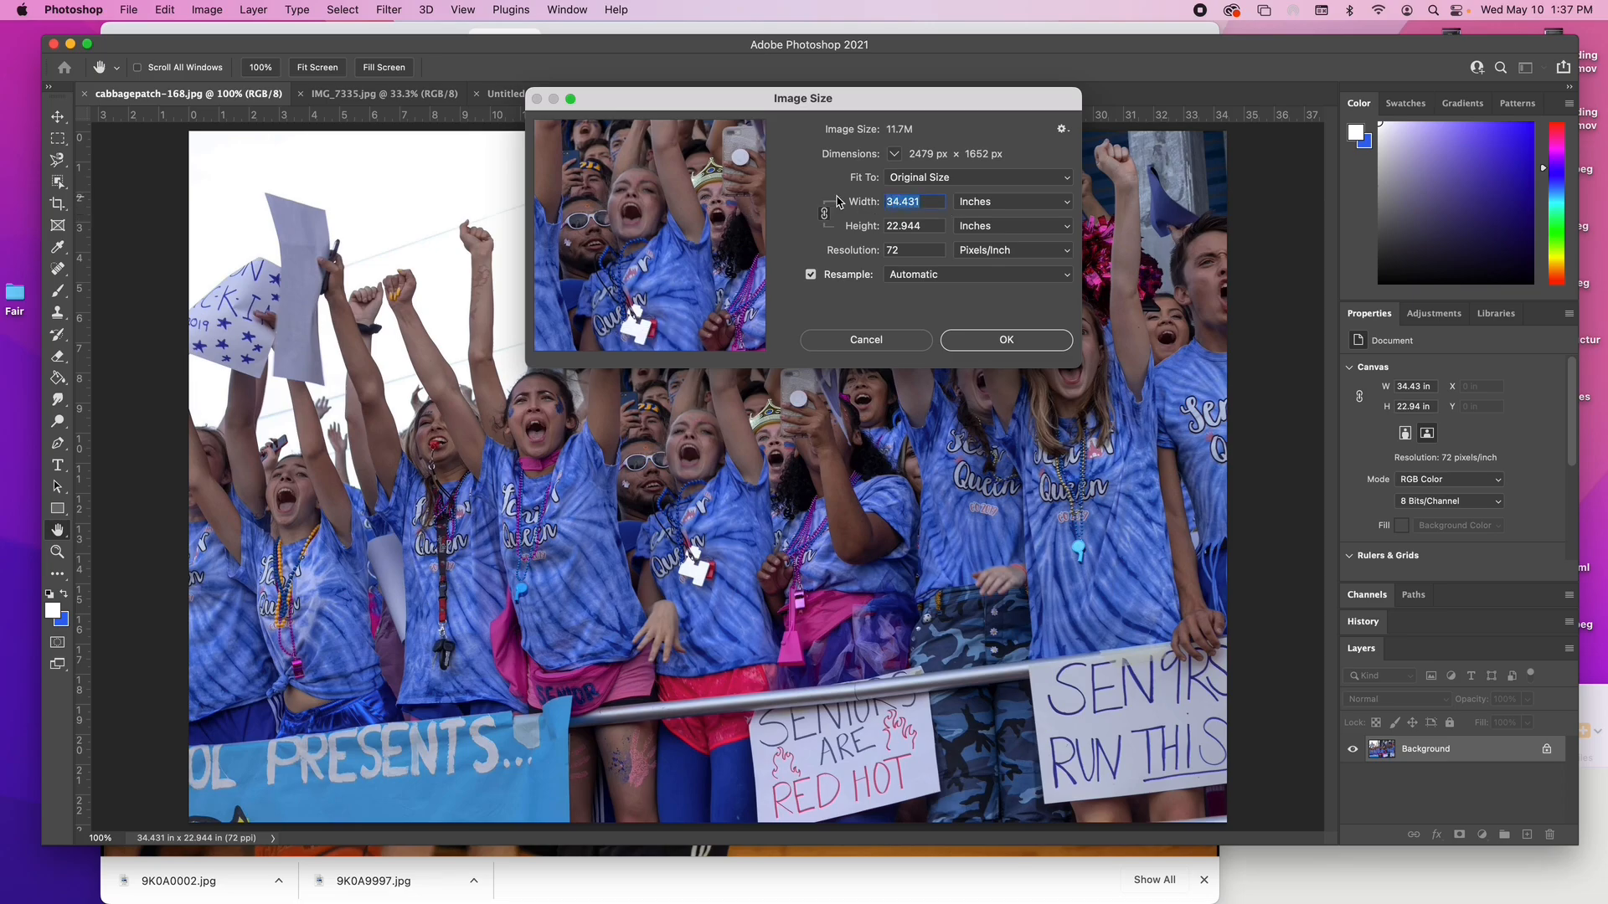
text(30)
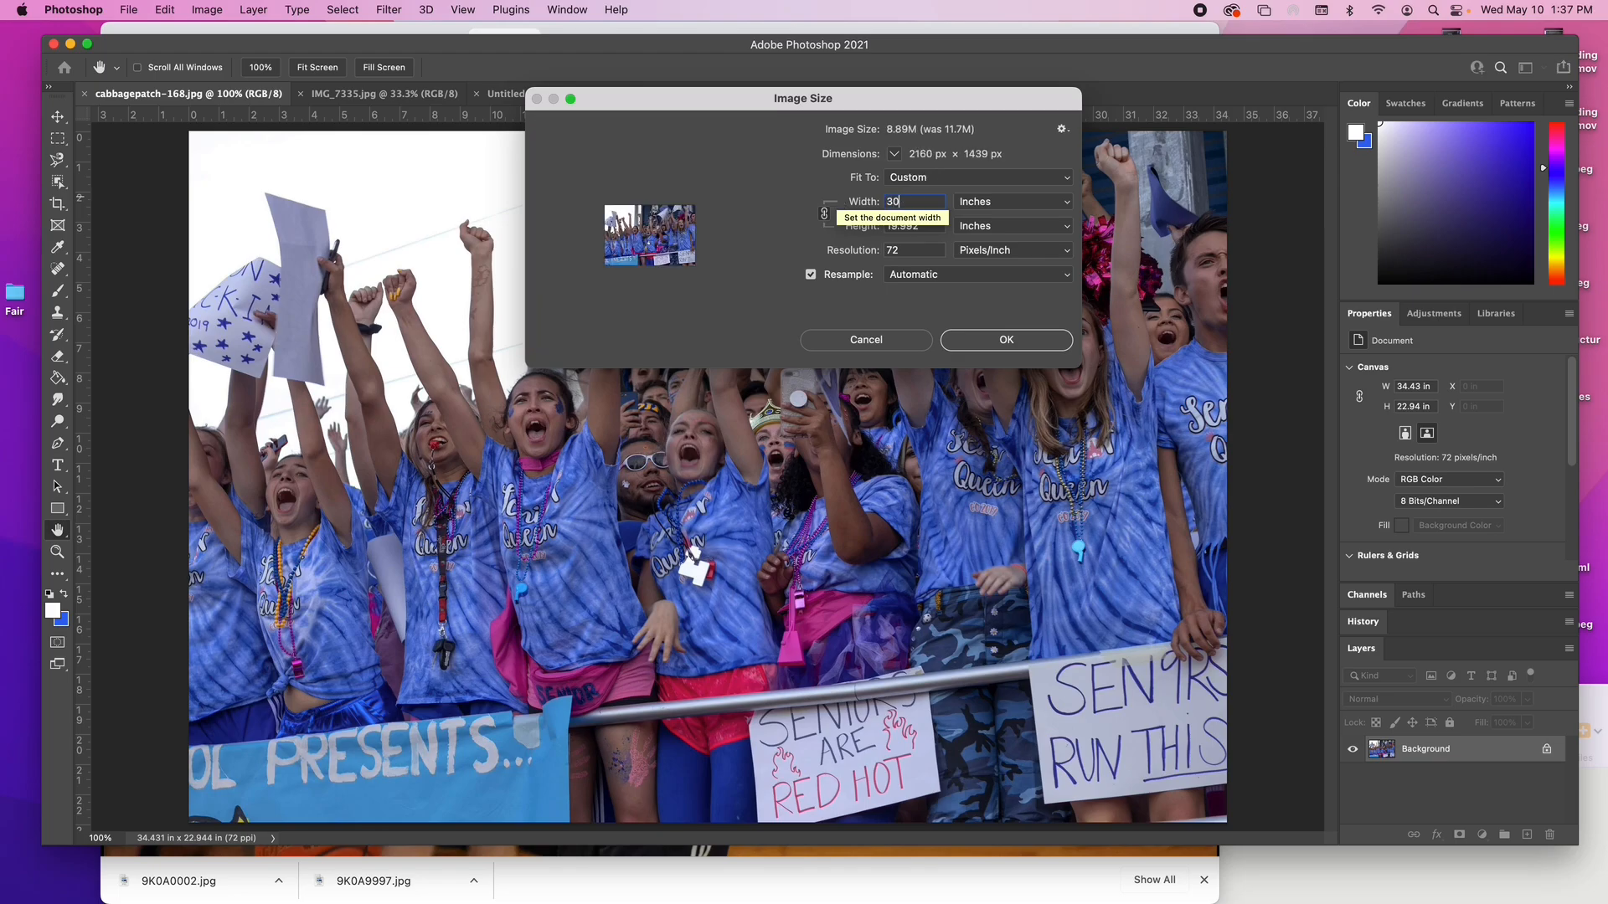
text(5)
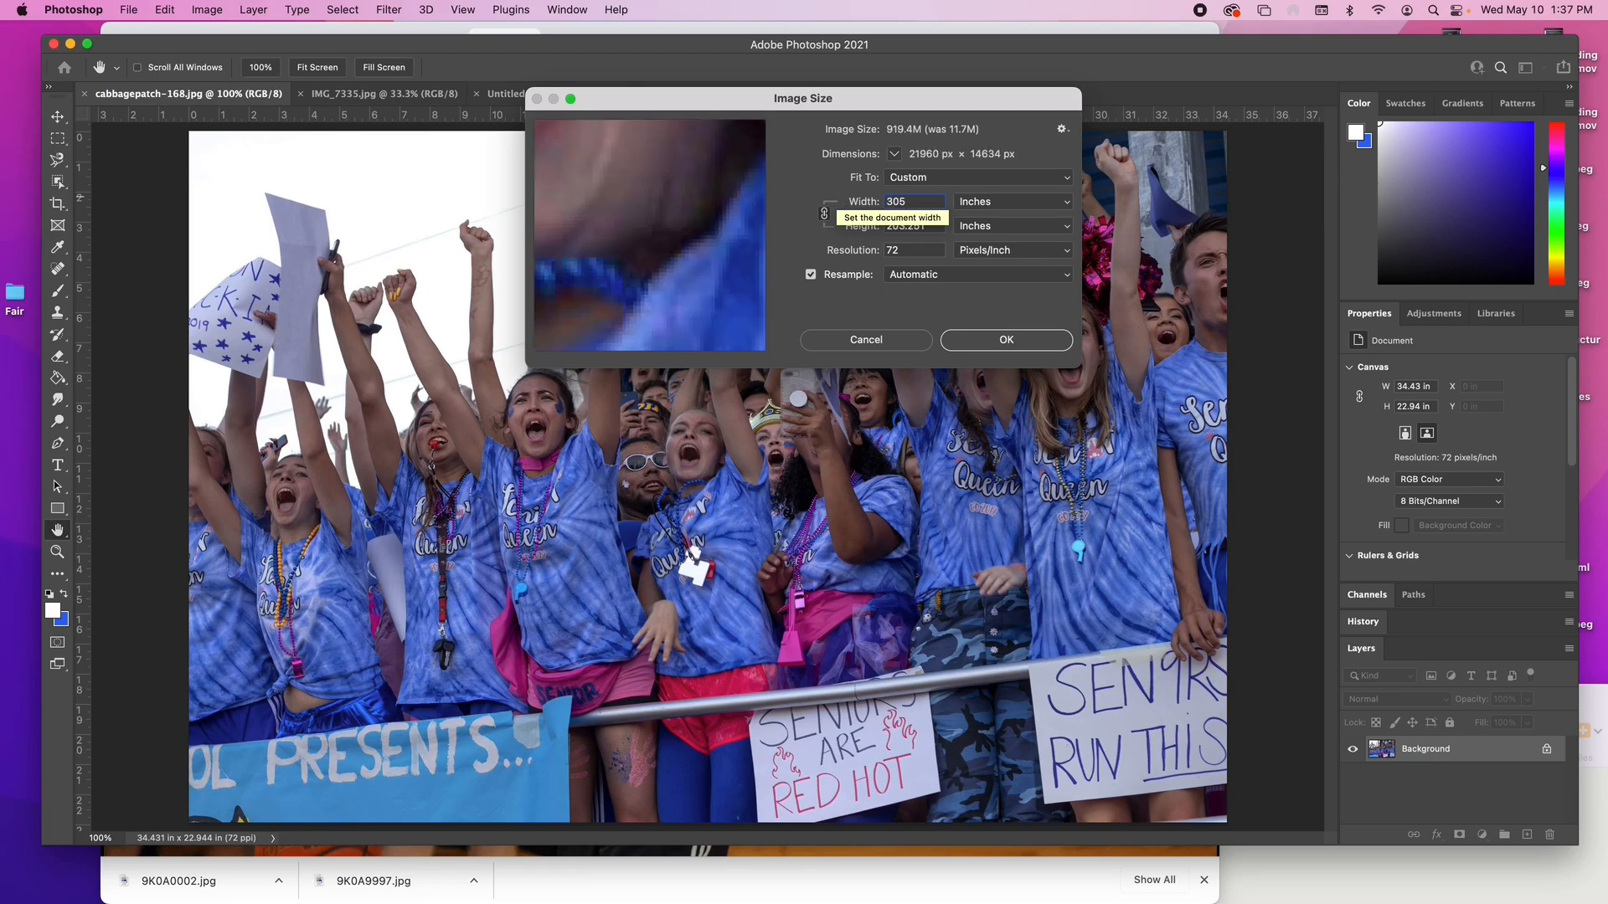
key(BackSpace)
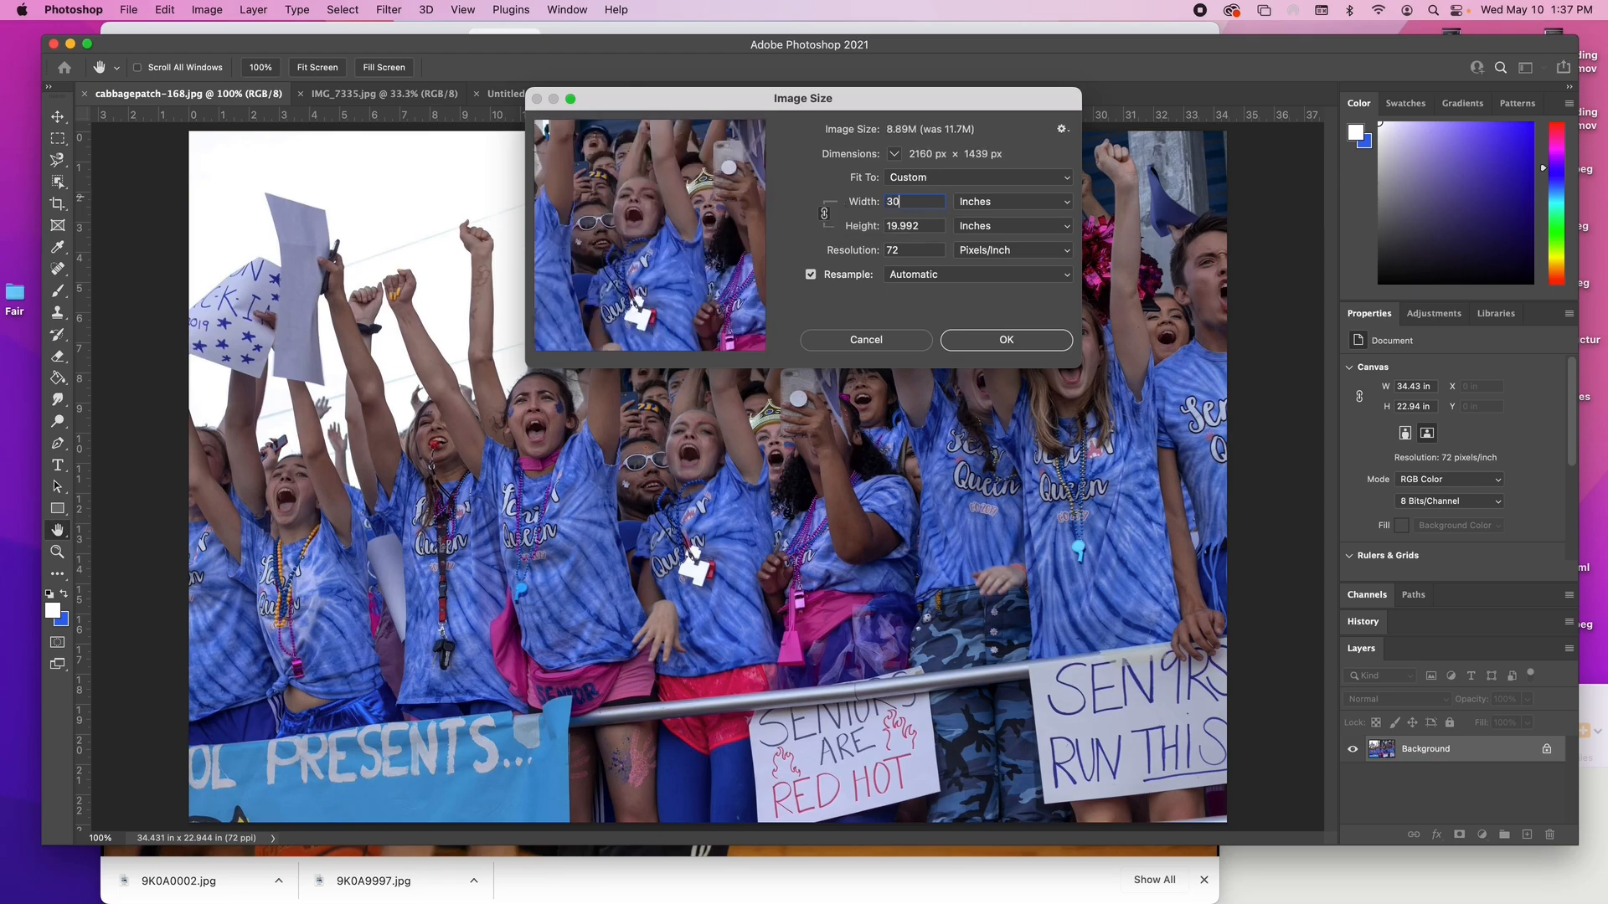
key(BackSpace)
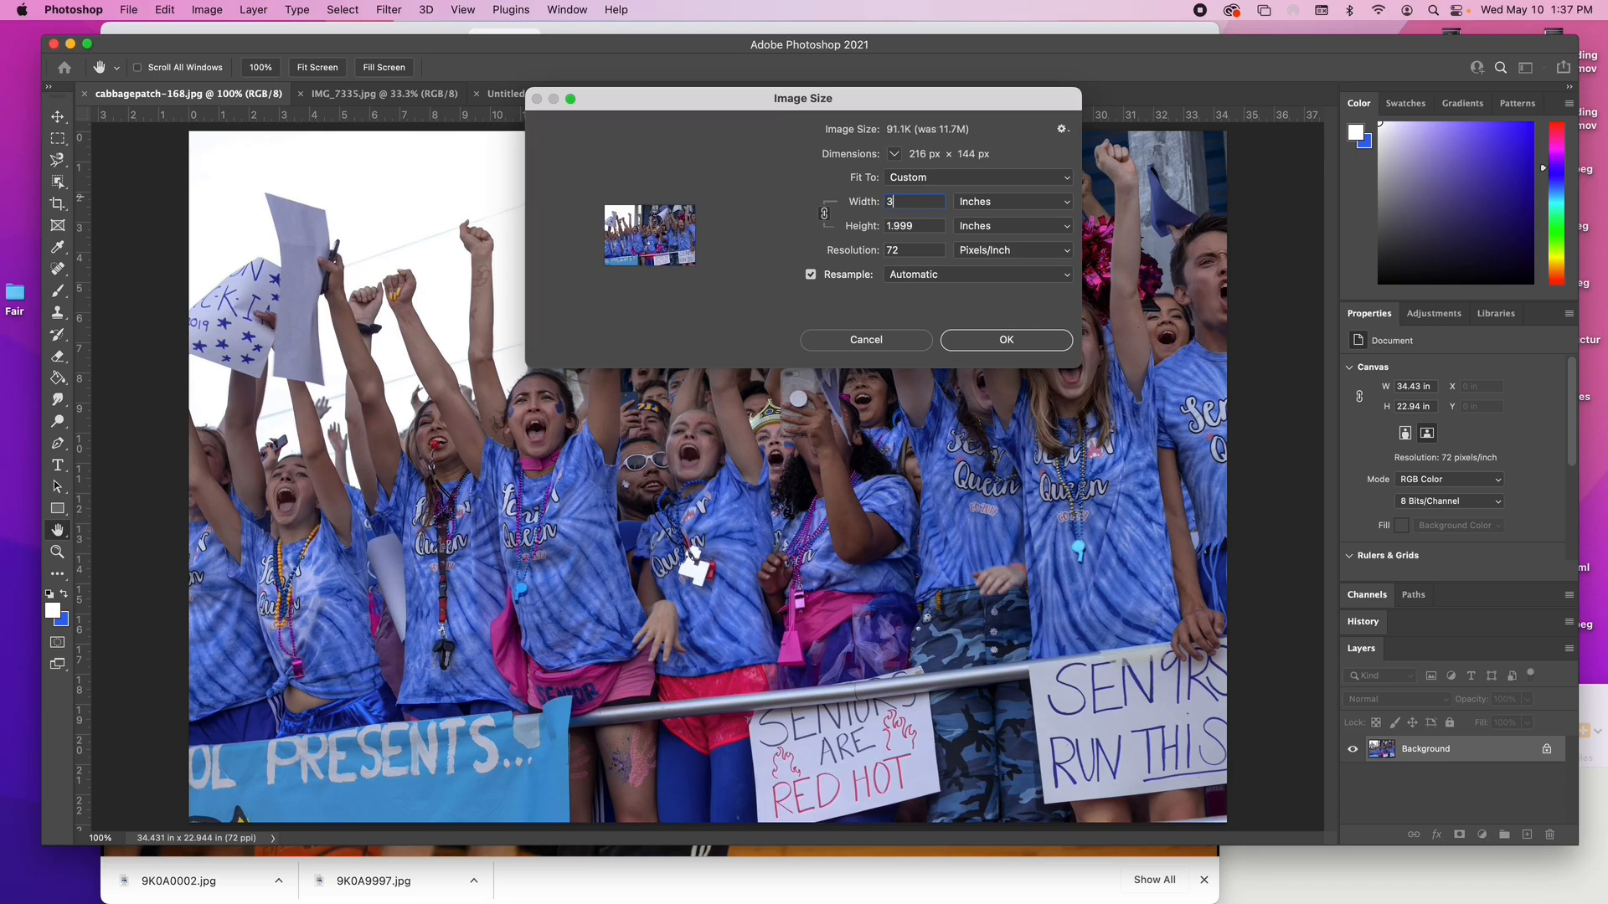
text(.5)
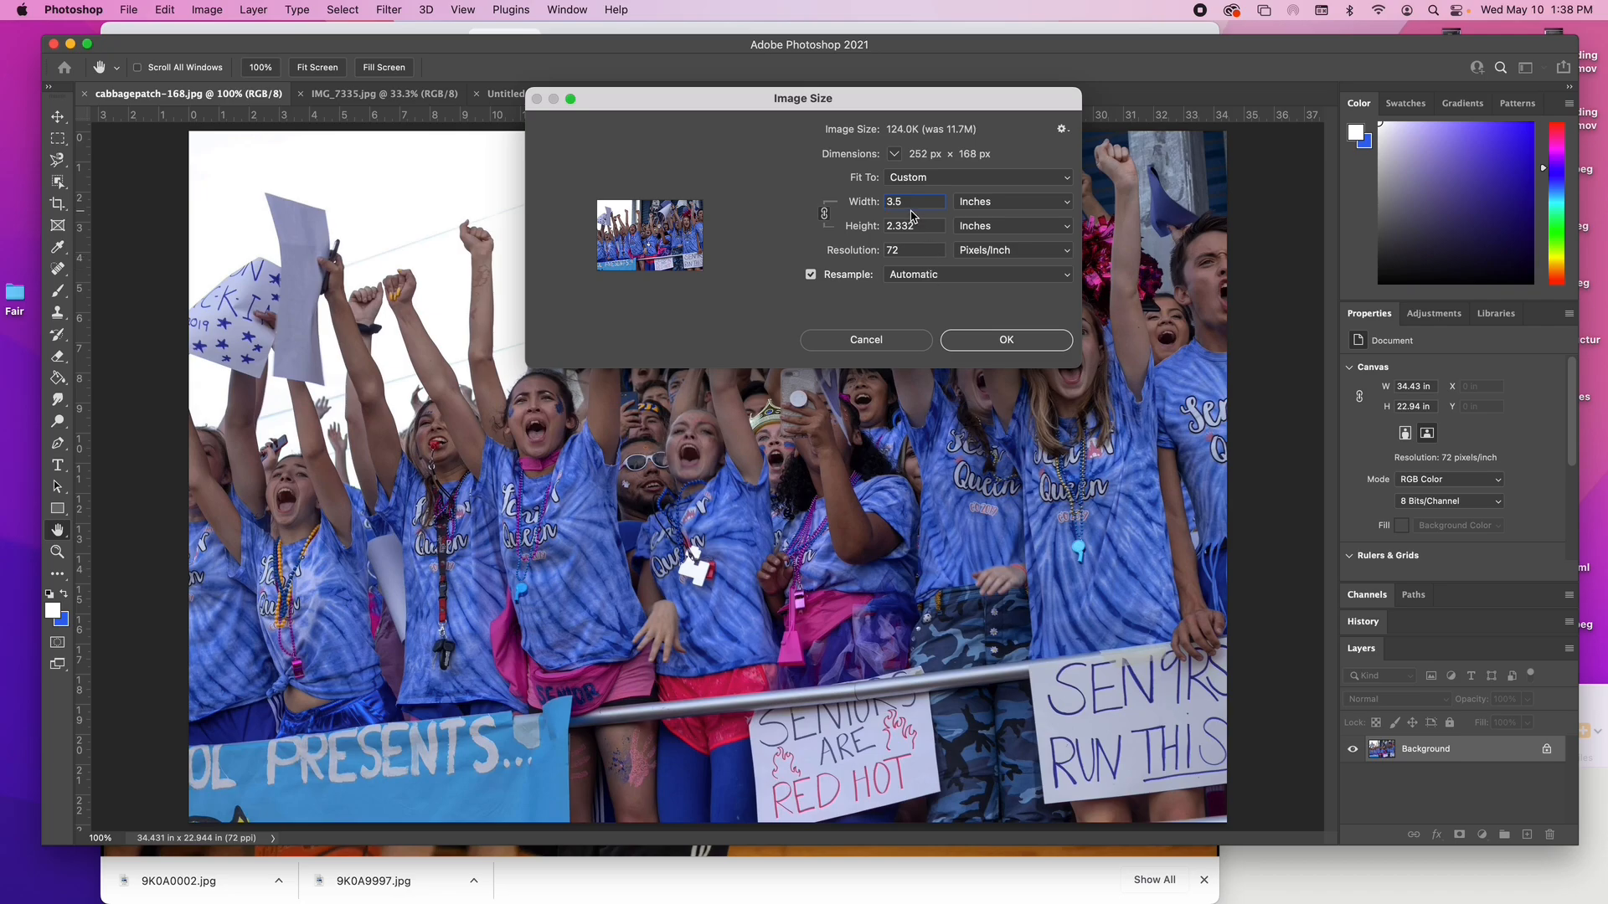
click(998, 344)
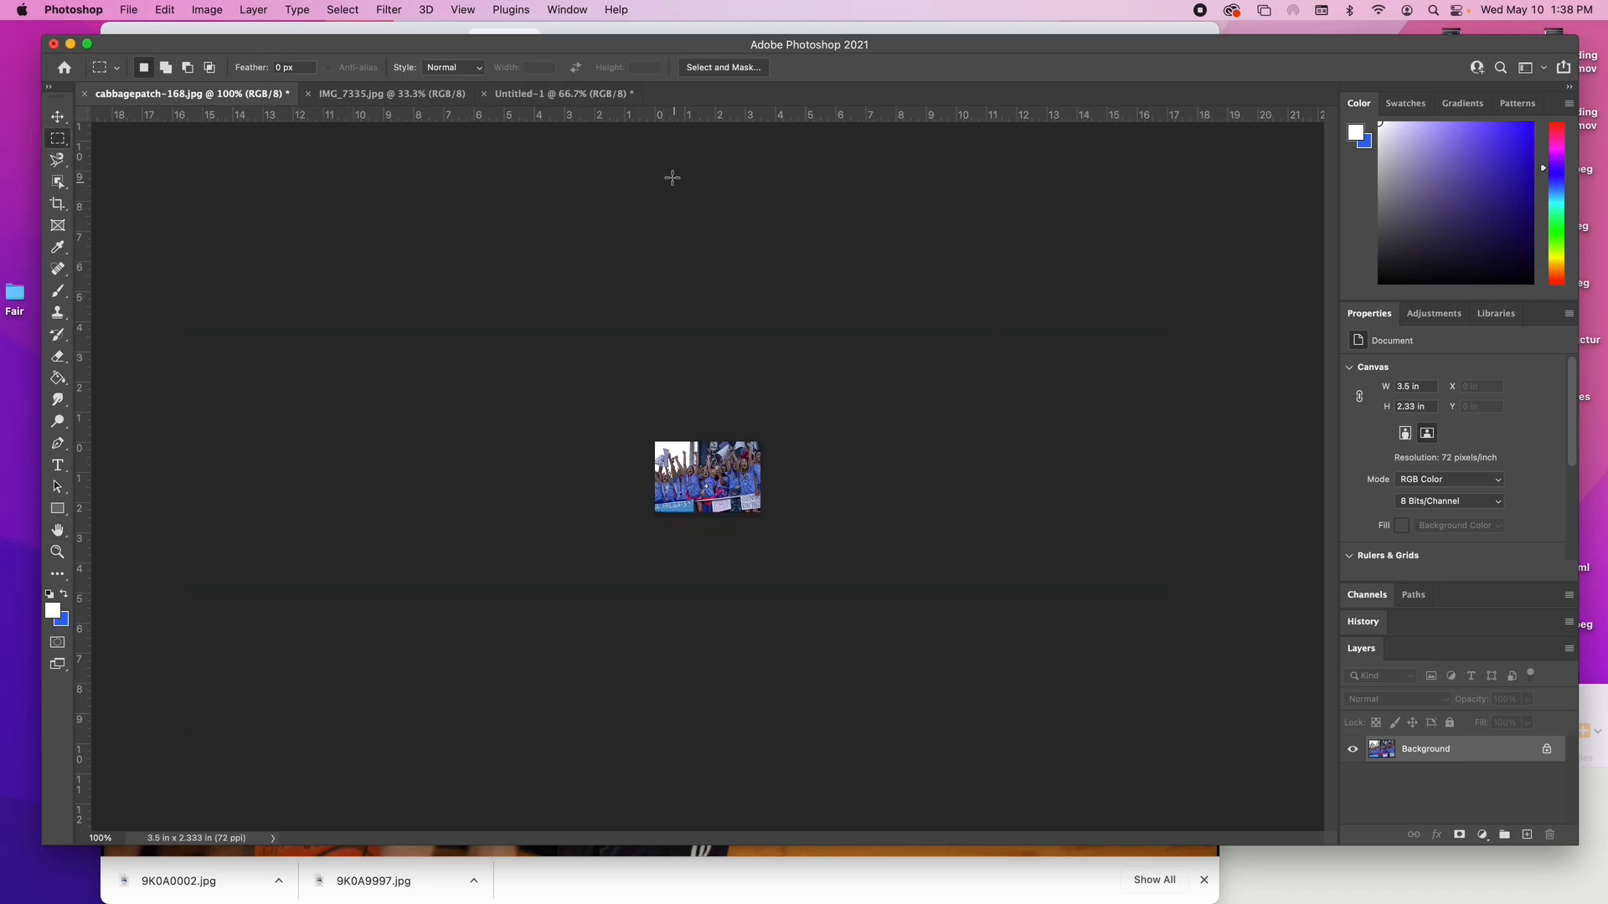
Step: Set the gray banner document's resolution to 72 pixels/inch, keeping its 14 x 4 inch size
click(583, 96)
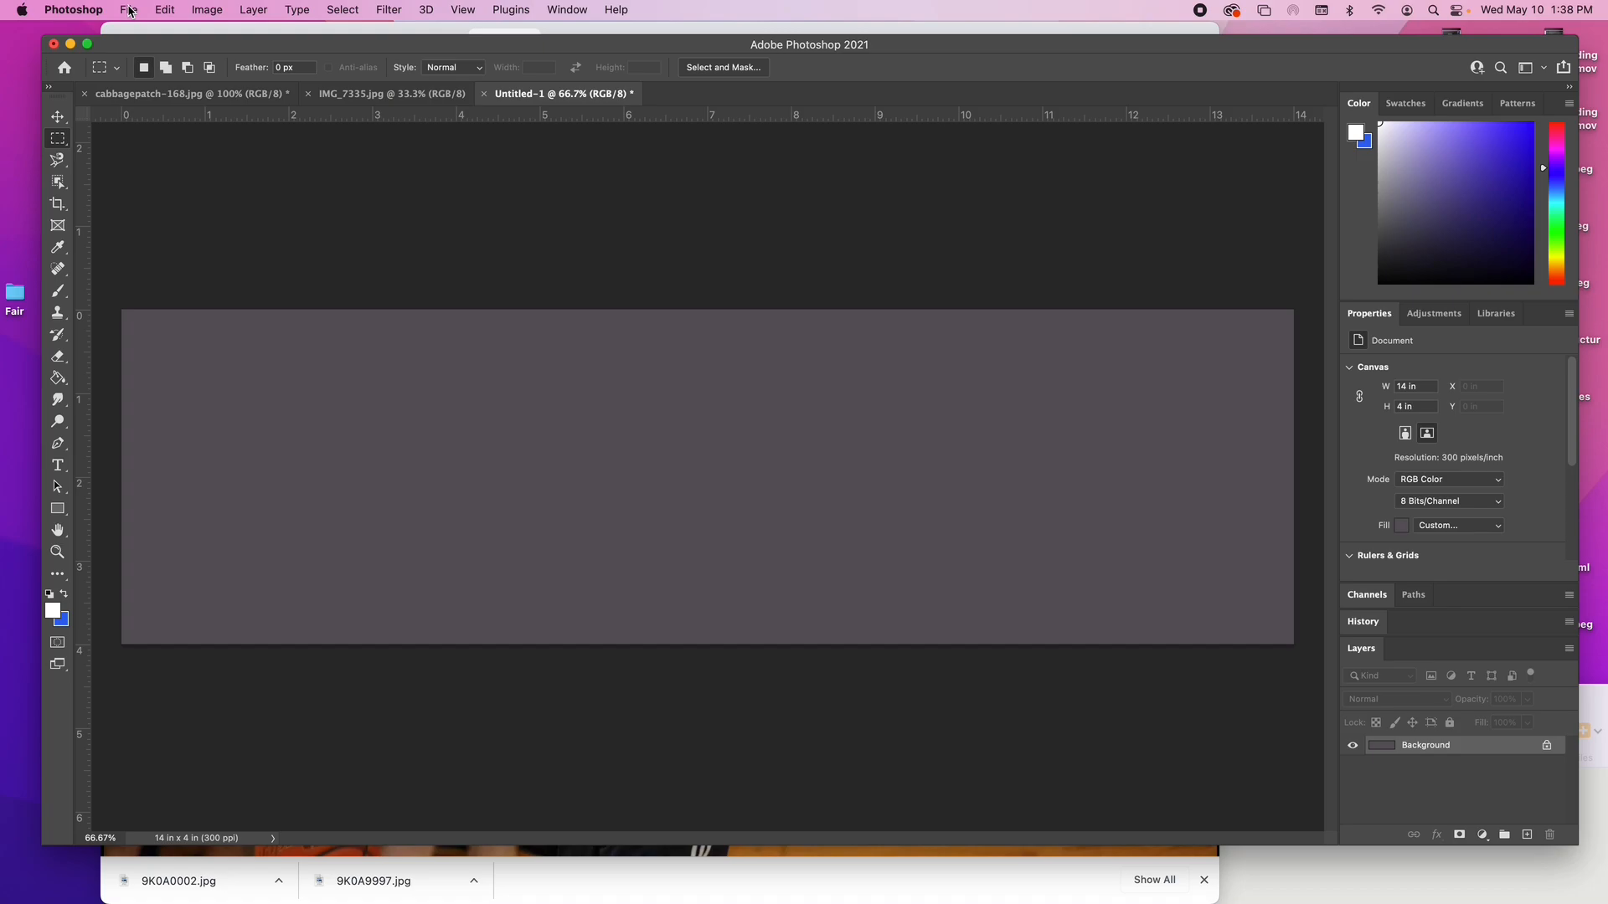
click(201, 11)
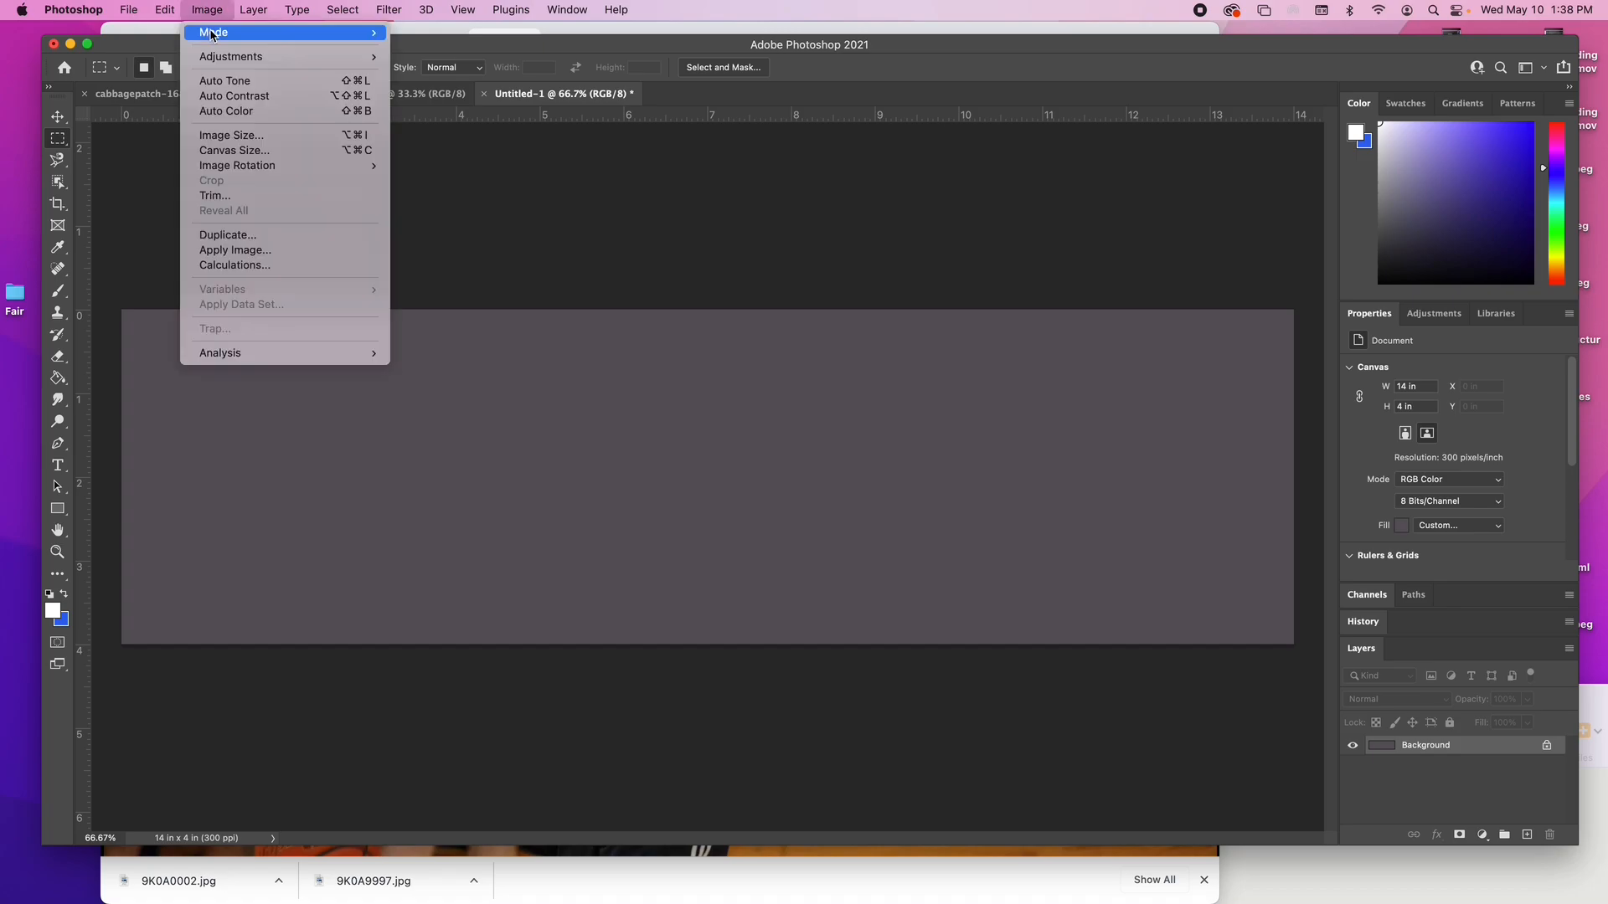
click(242, 134)
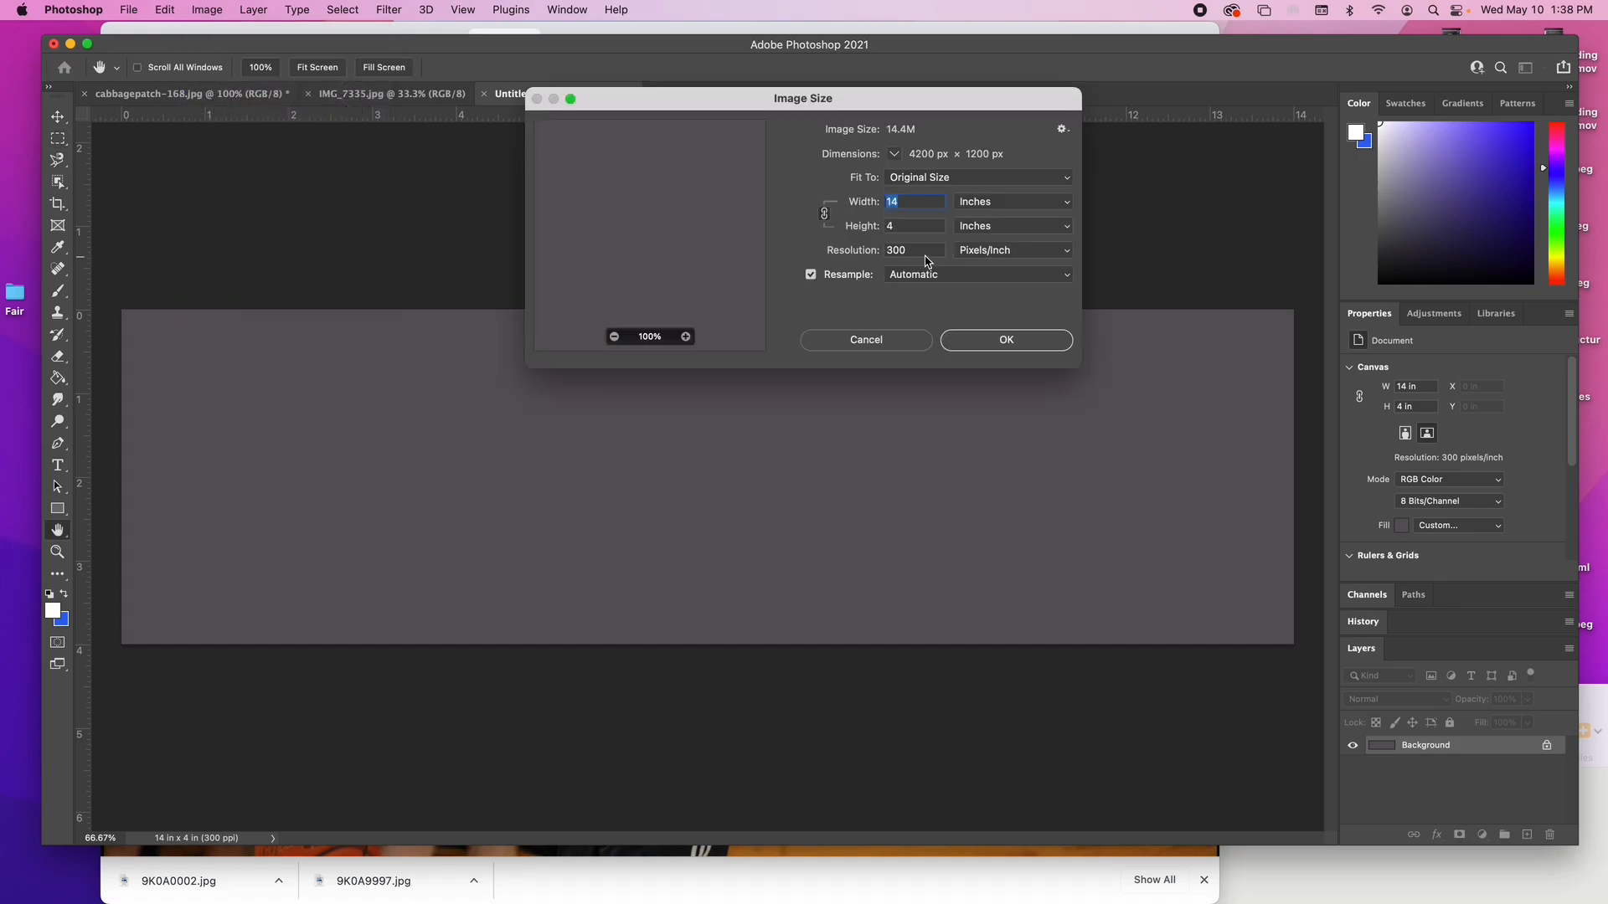
double_click(909, 251)
text(72)
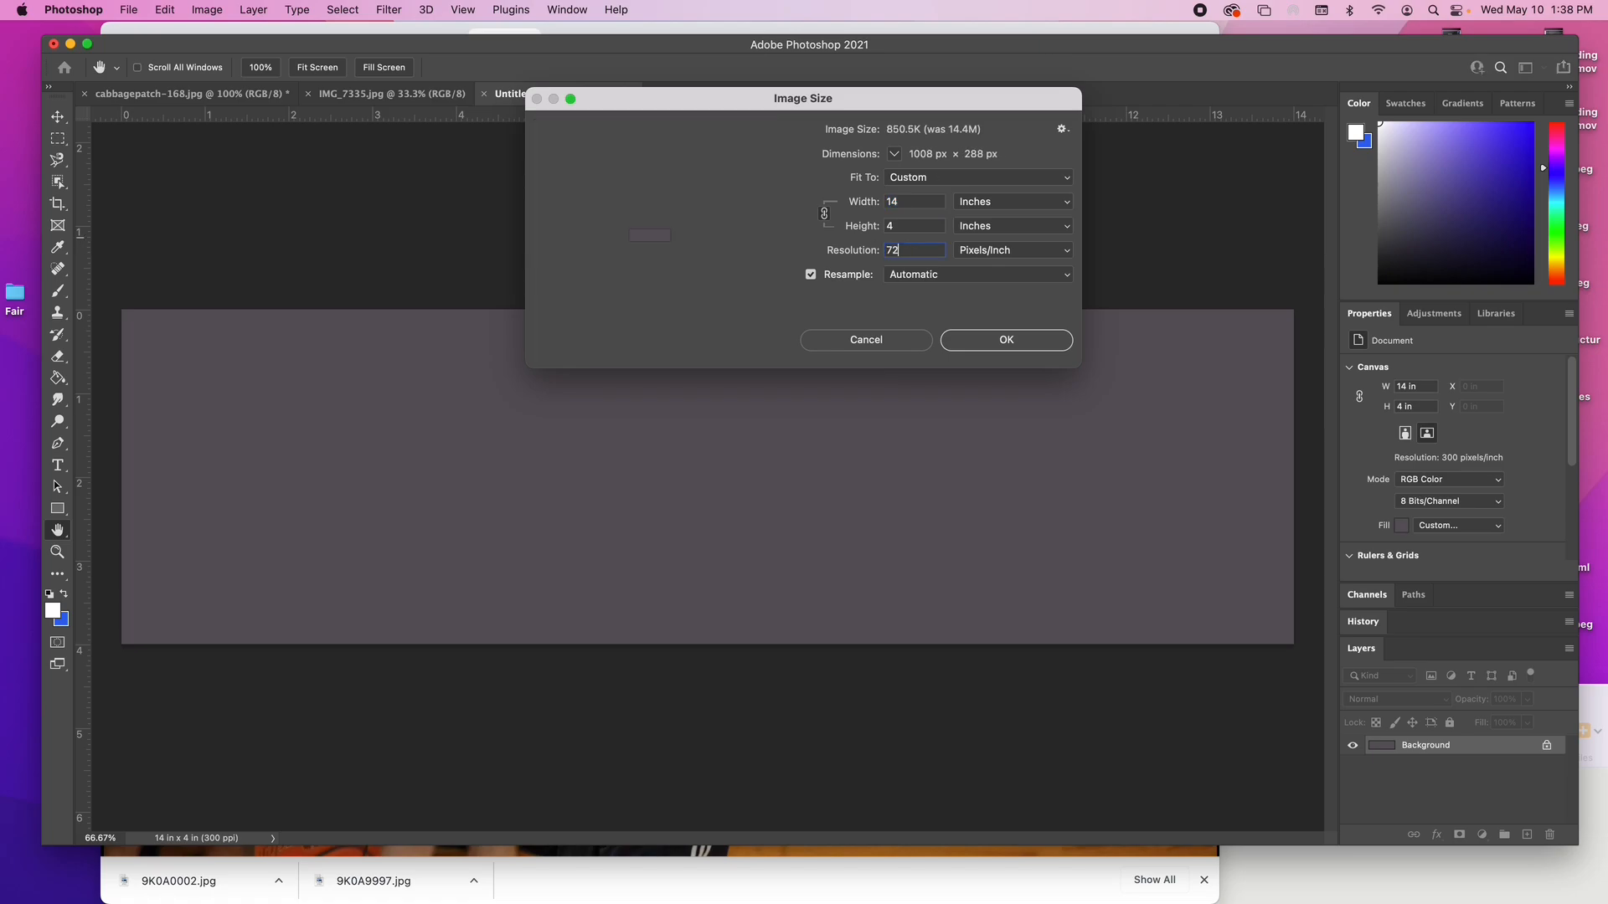
click(1001, 339)
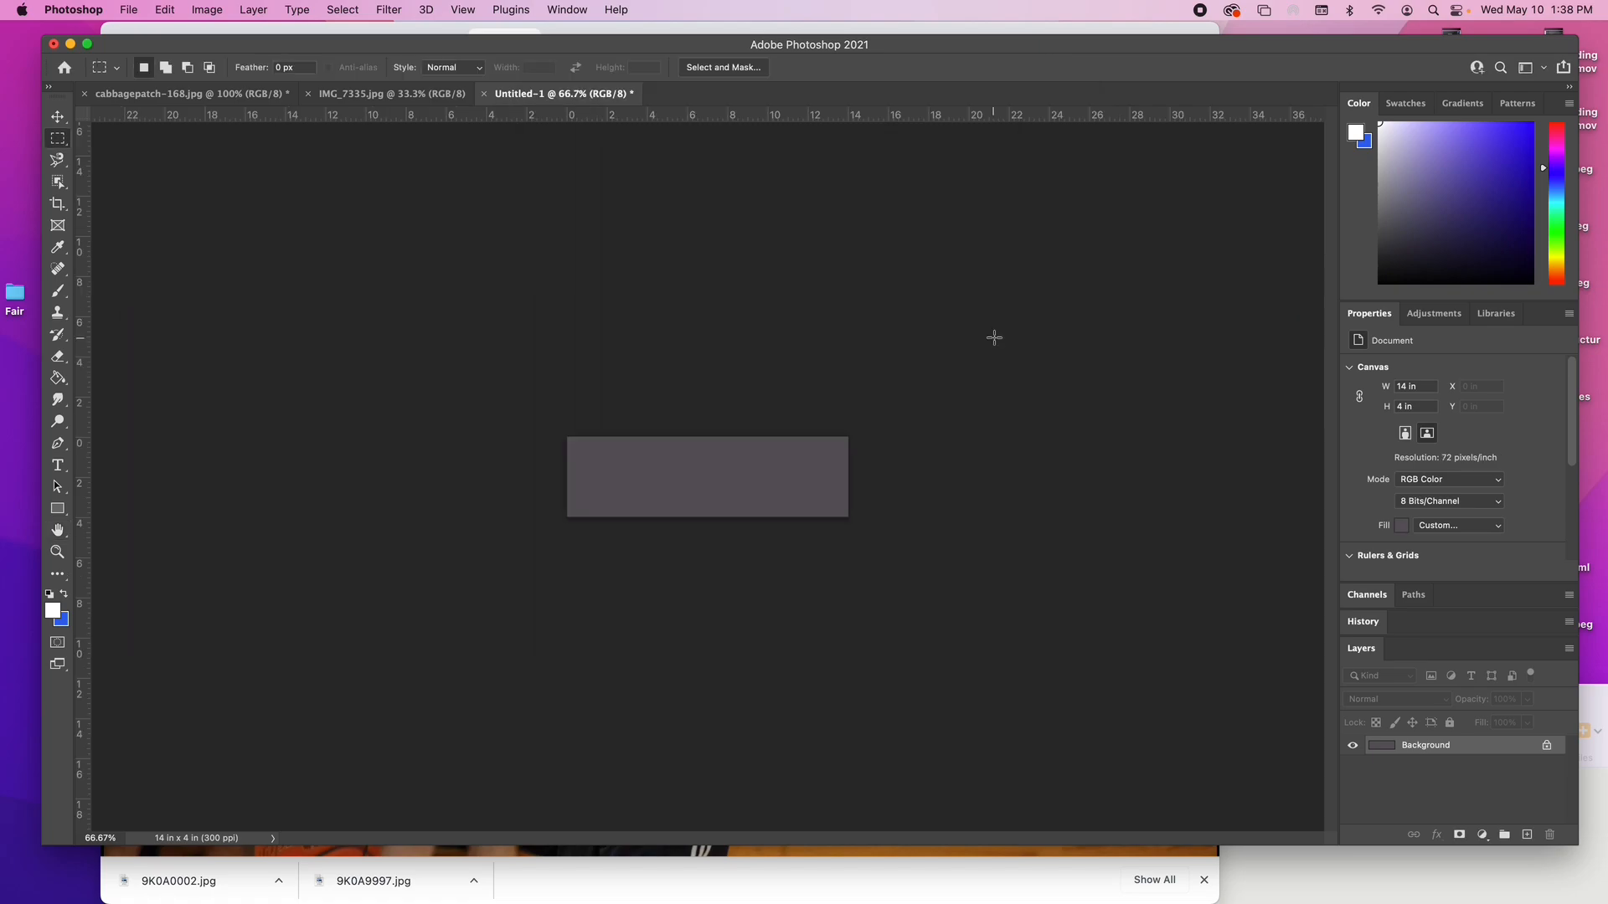
Step: Copy the entire resized cabbagepatch-168.jpg photo into the gray banner document as a new layer
click(191, 93)
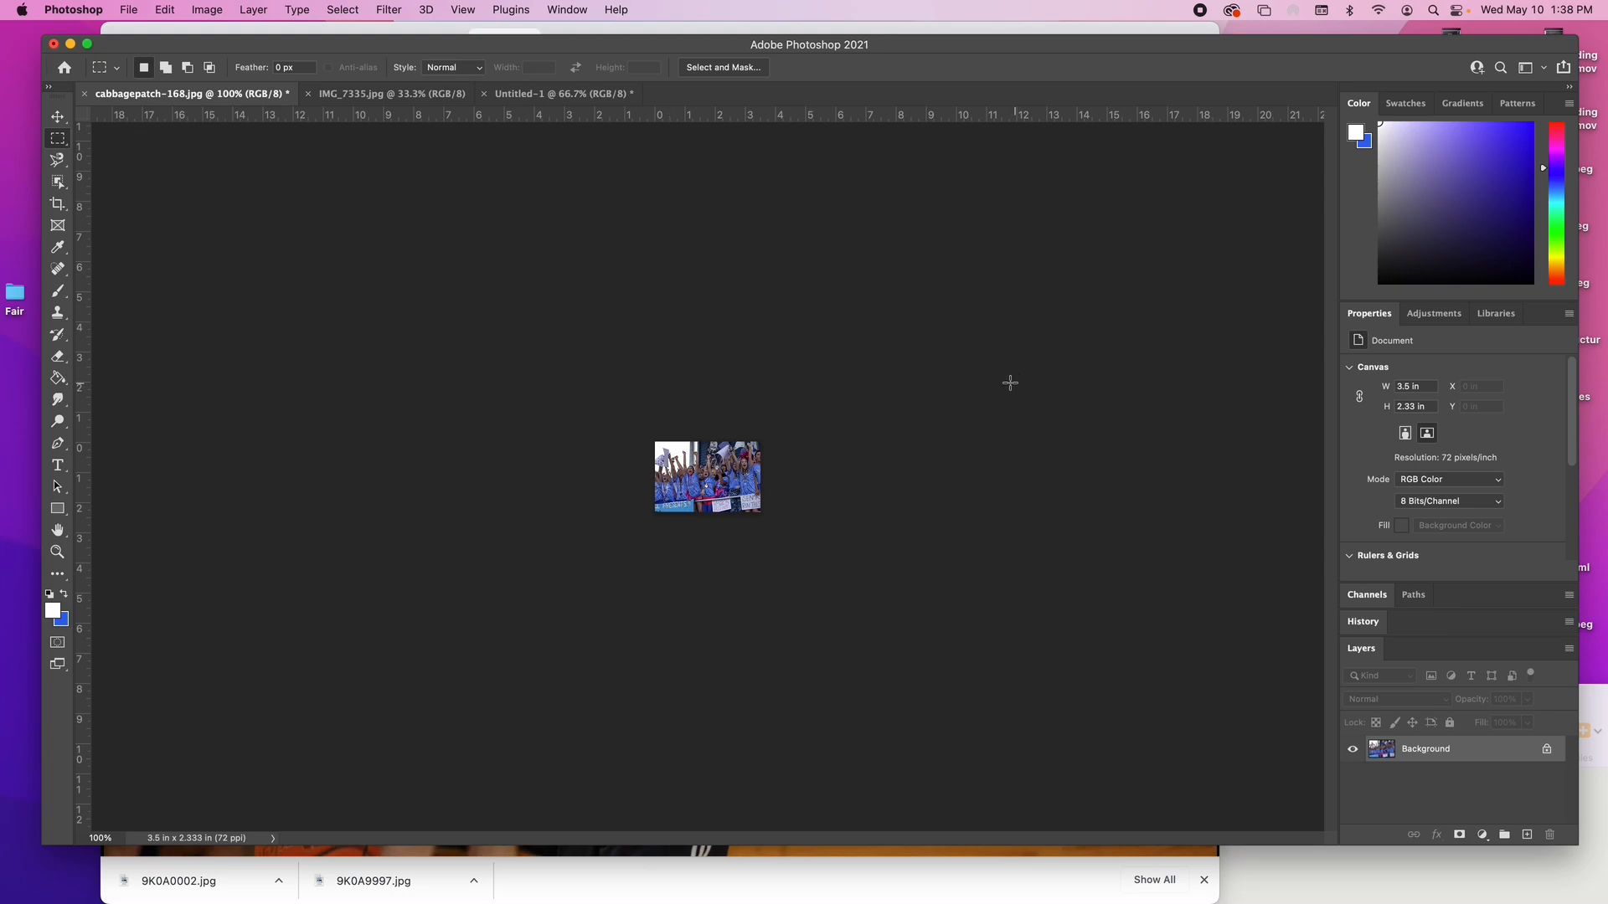
click(571, 96)
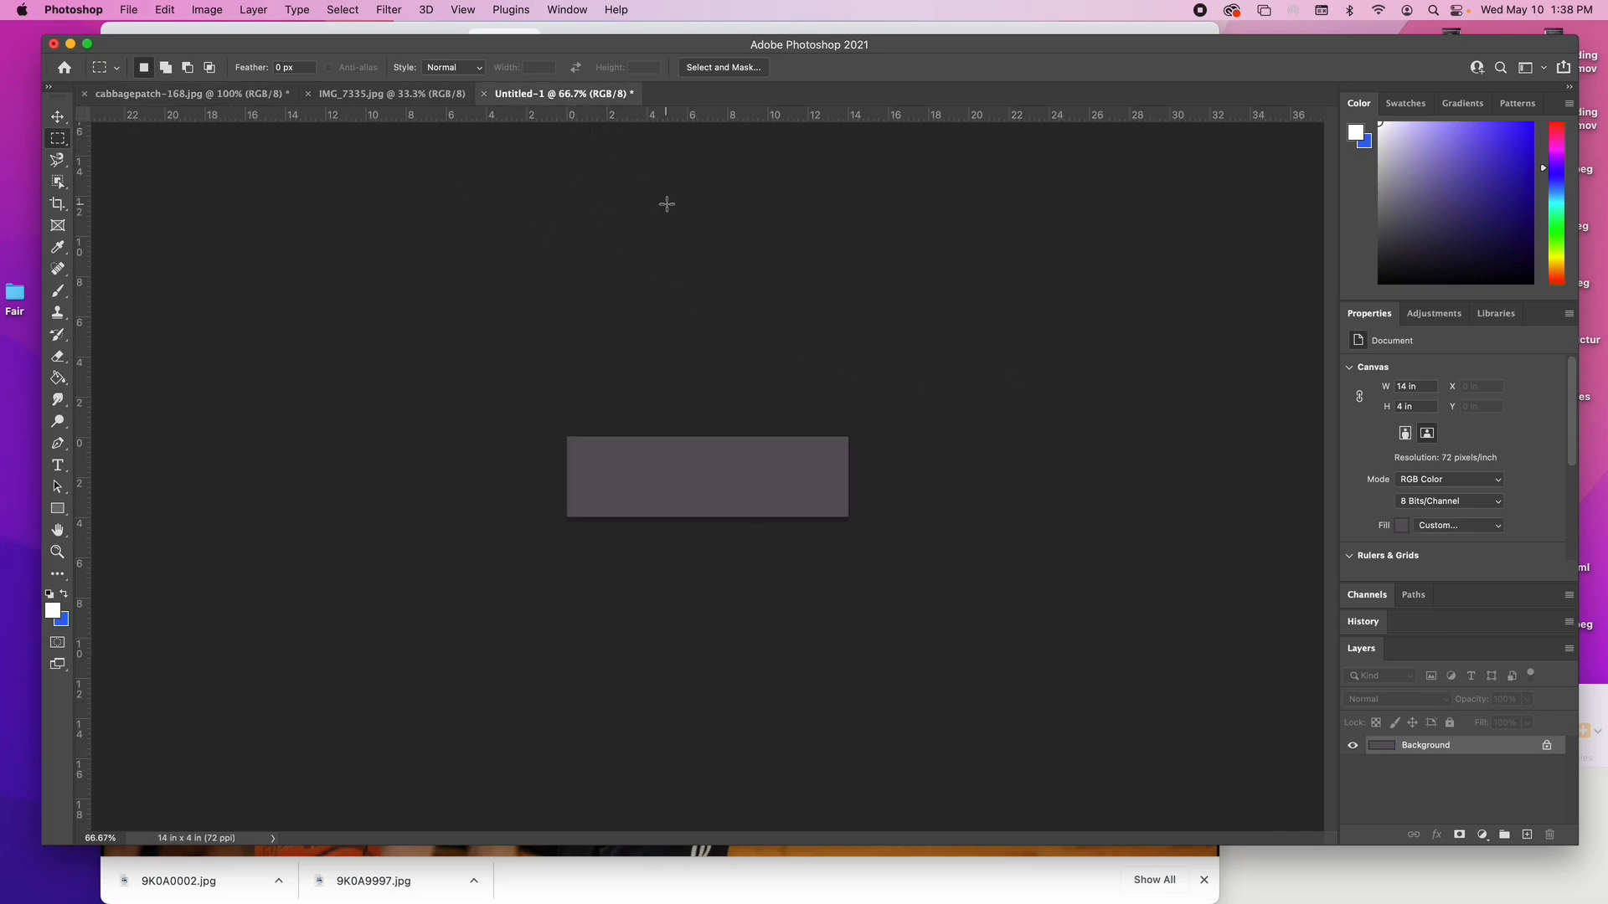
key(super+equal)
key(super+equal)
key(super+equal)
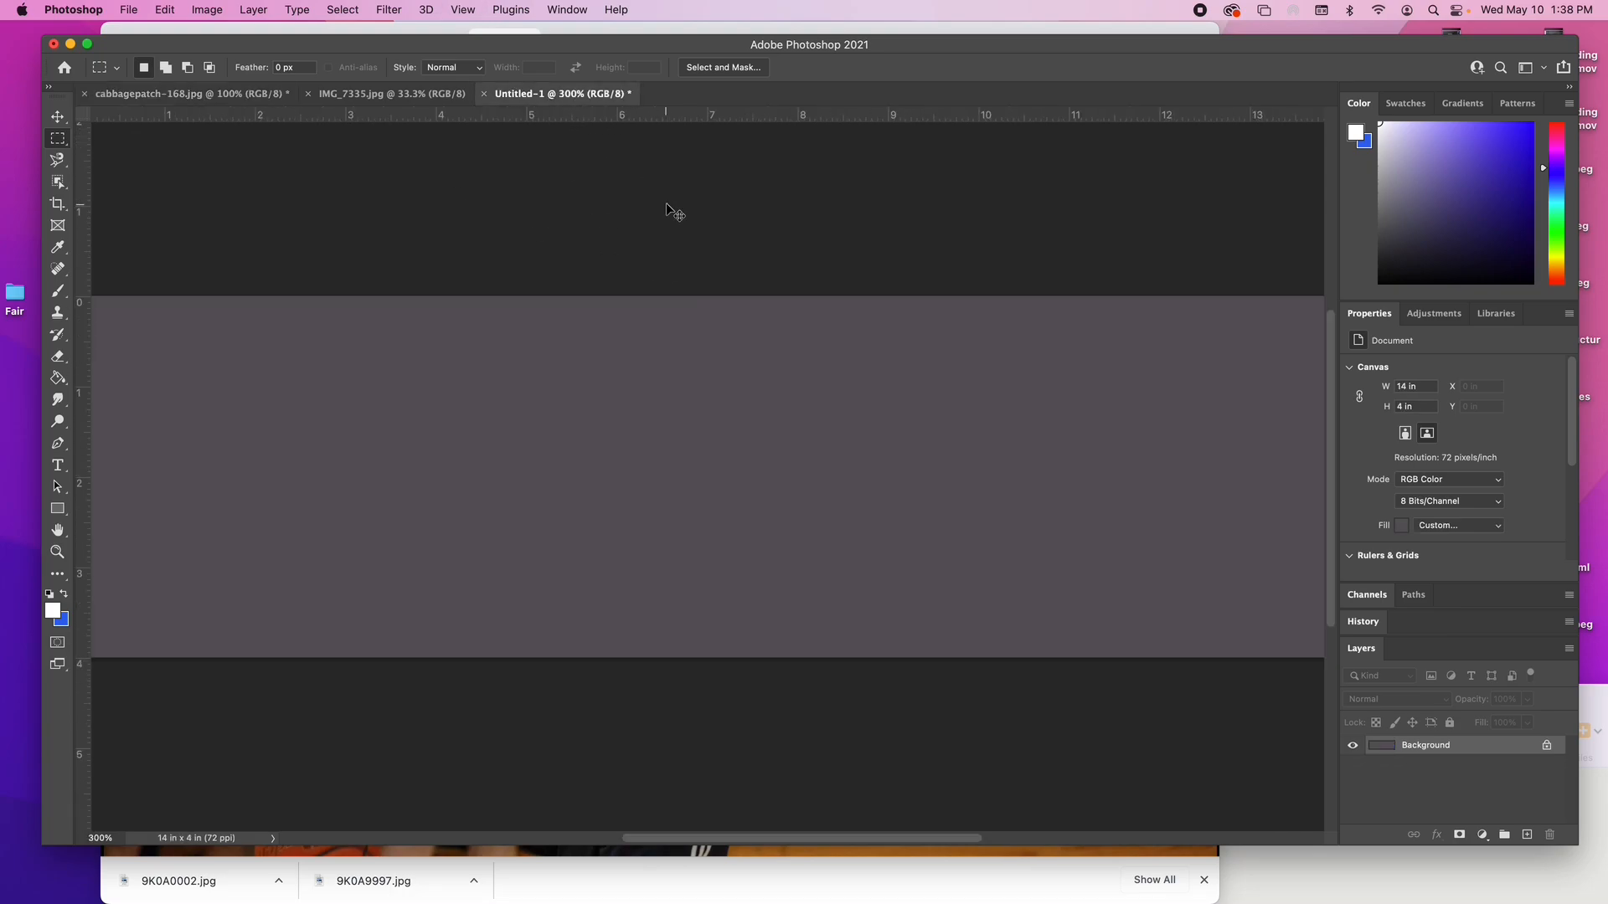
key(super+minus)
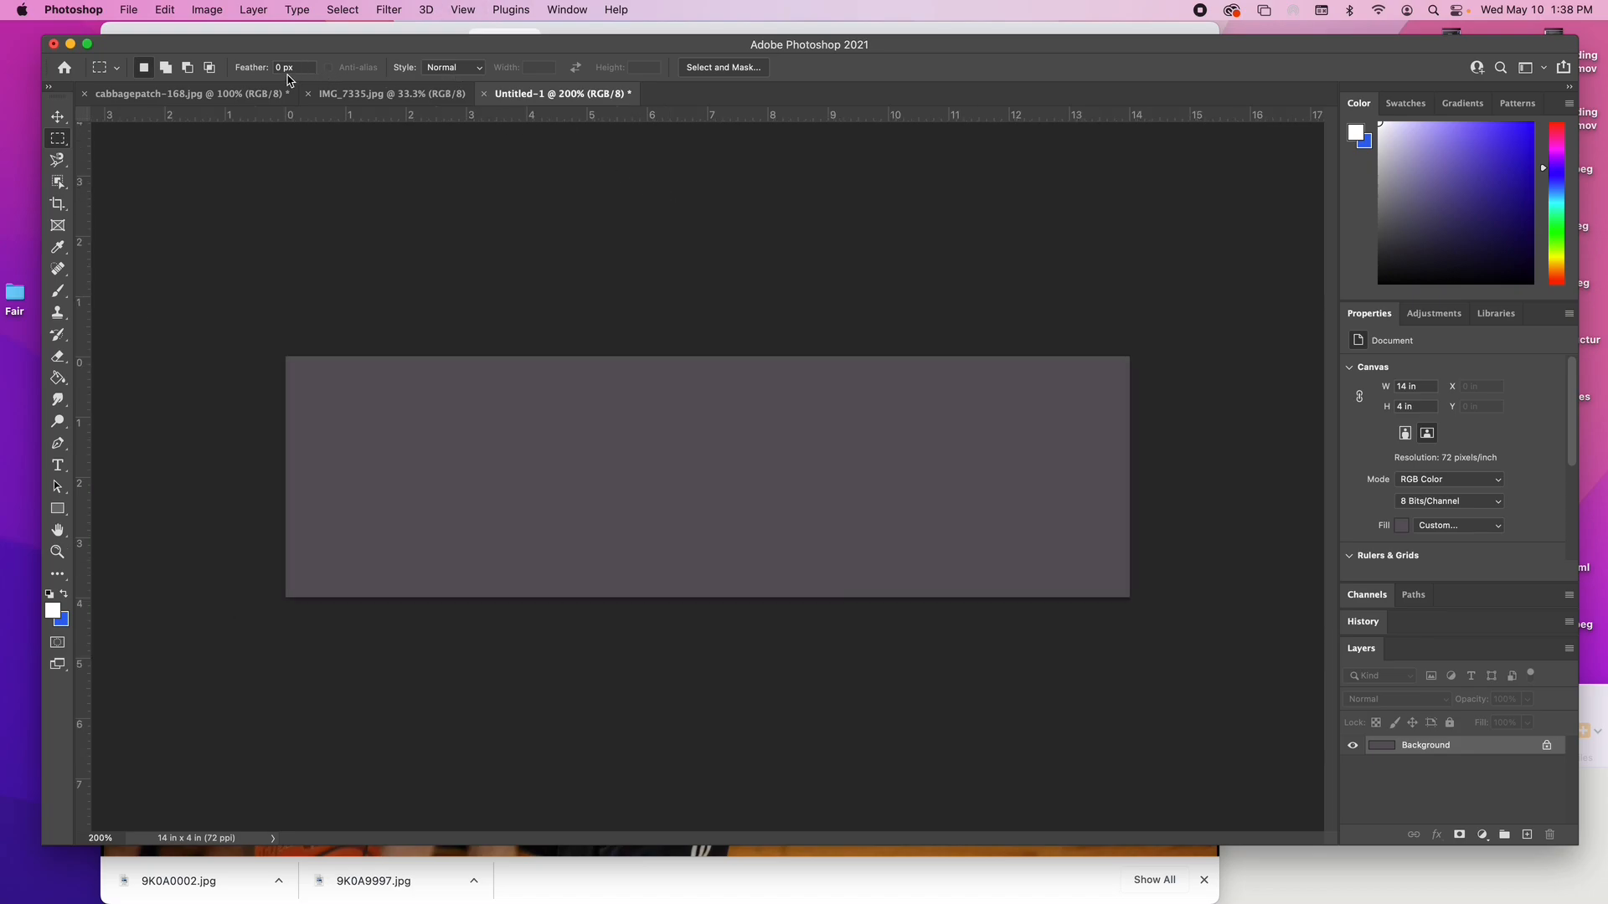
click(261, 100)
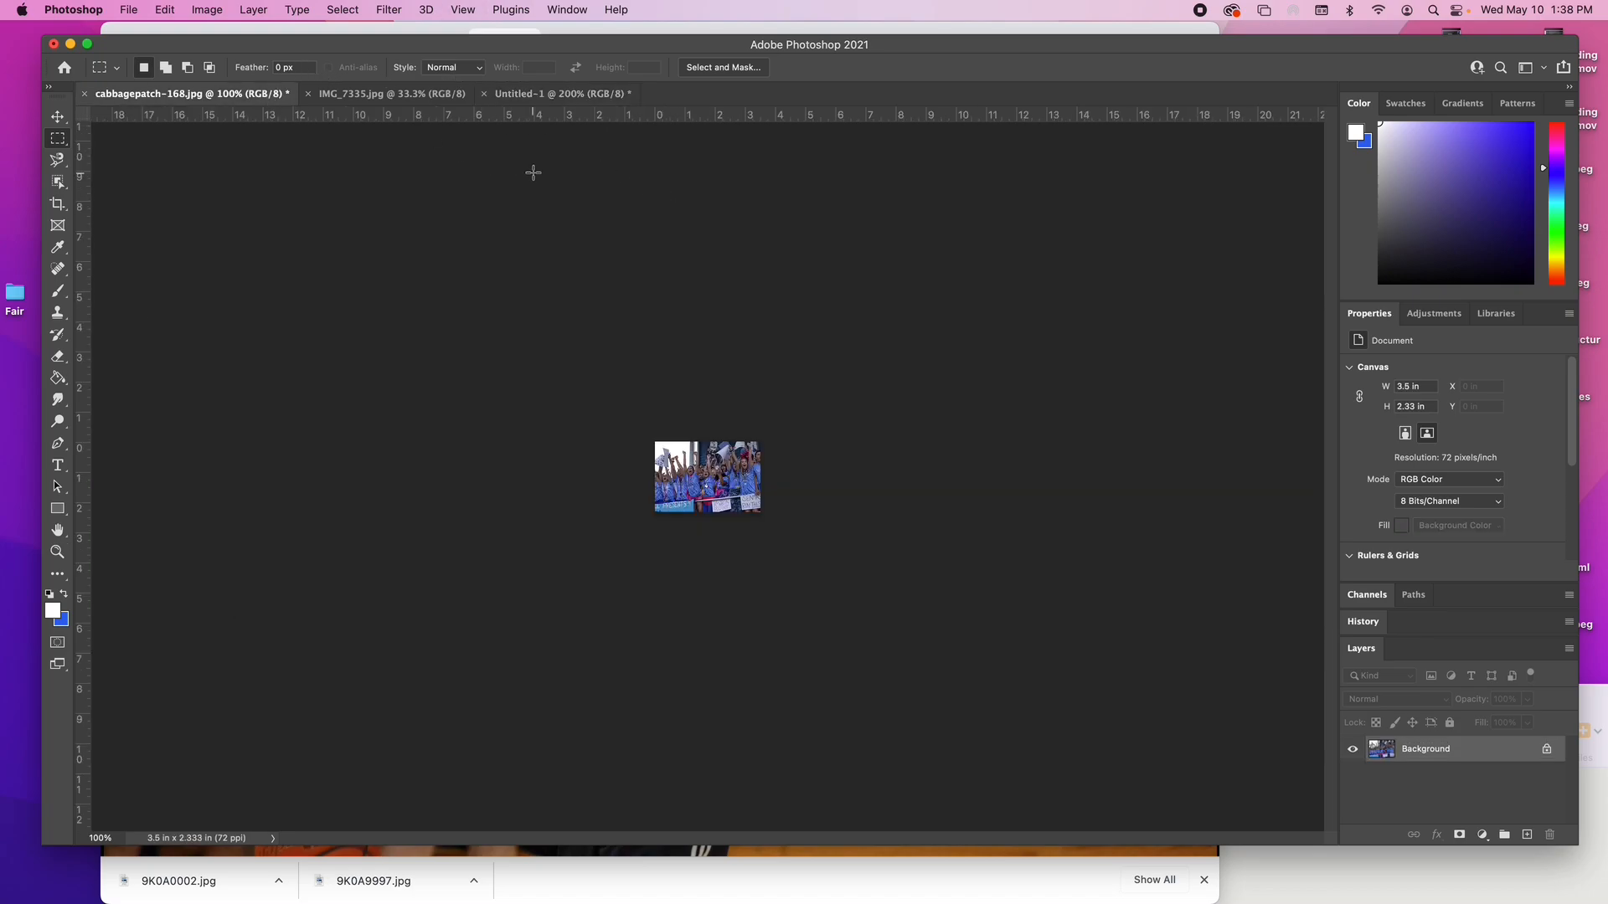
key(super+a)
click(551, 102)
key(super+v)
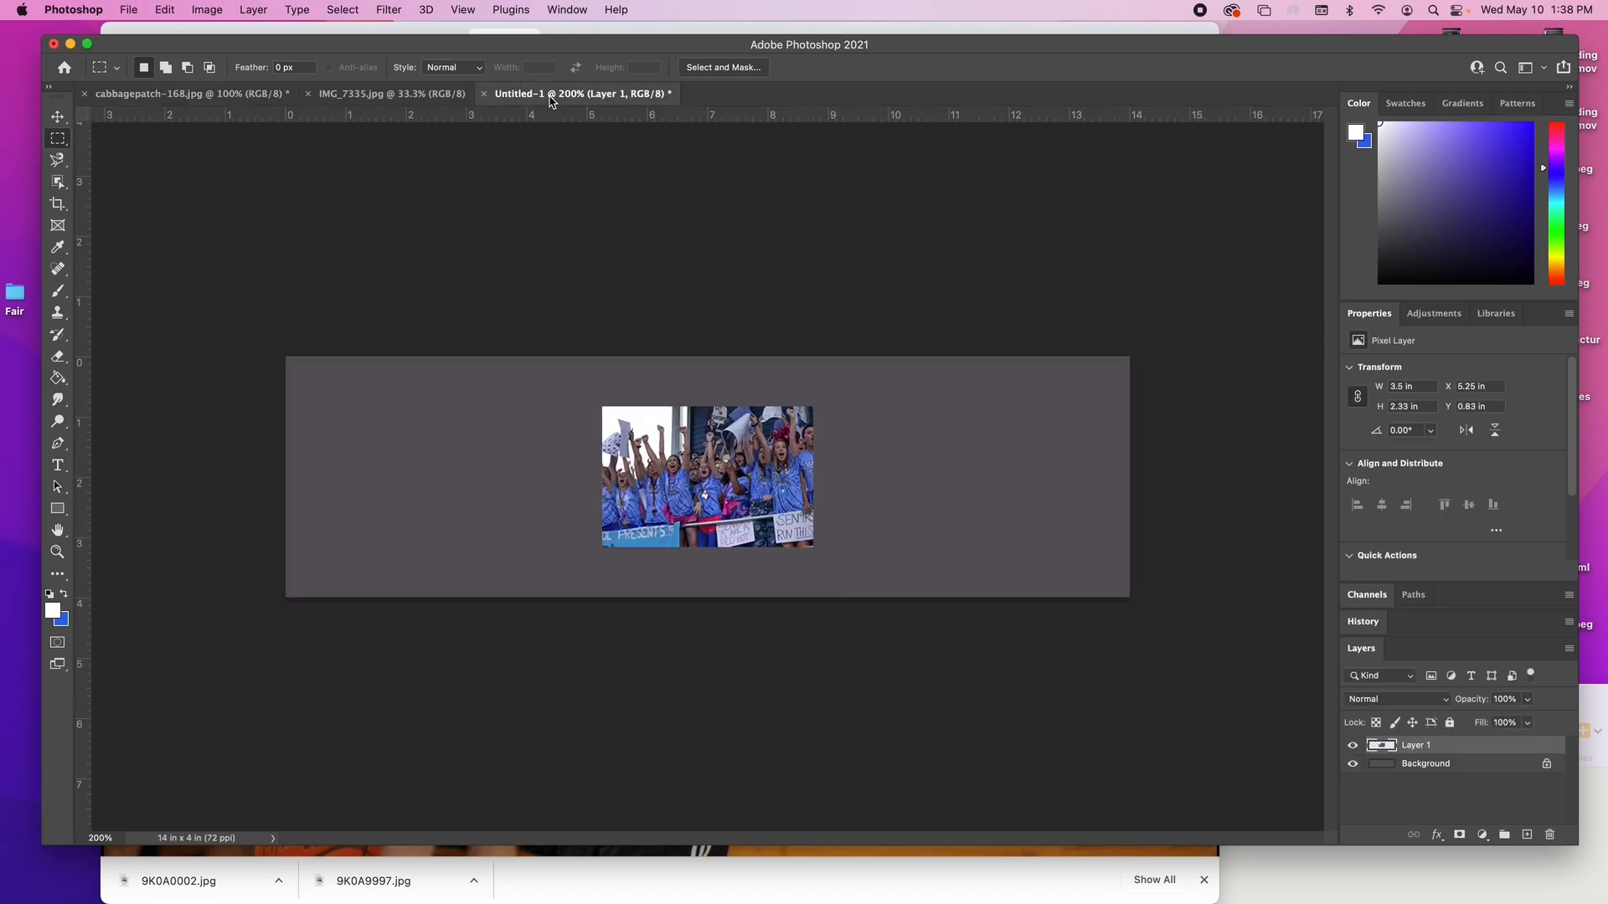
Step: Move the pasted crowd photo to the banner's left end and enlarge it to about 5 x 3.2 inches with Free Transform
click(58, 117)
drag(679, 473, 395, 458)
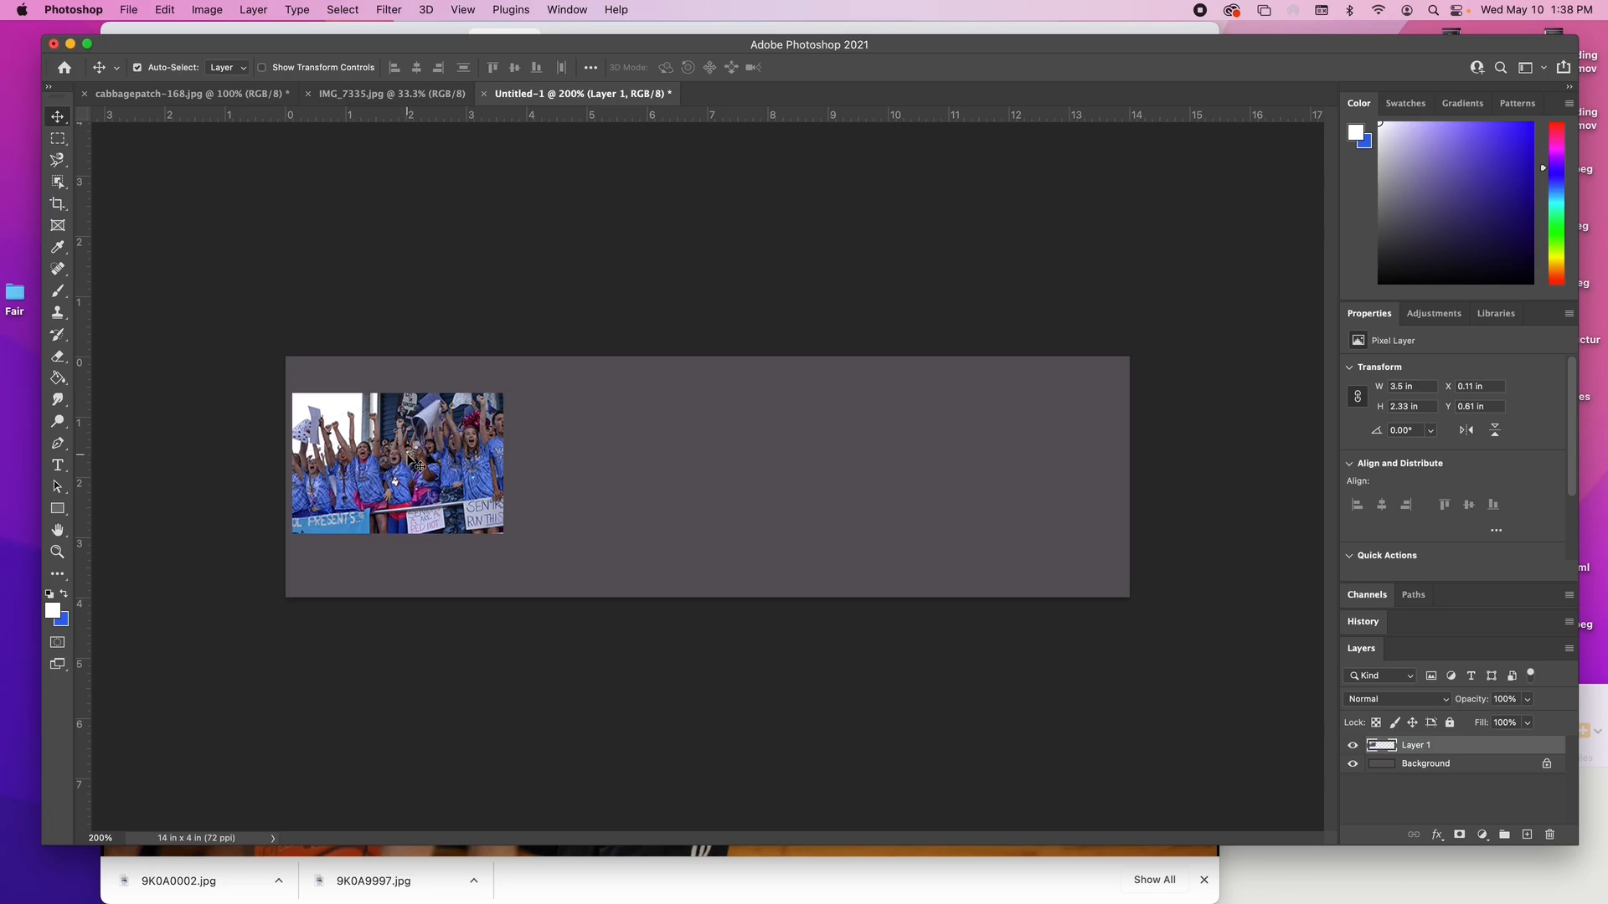
click(165, 12)
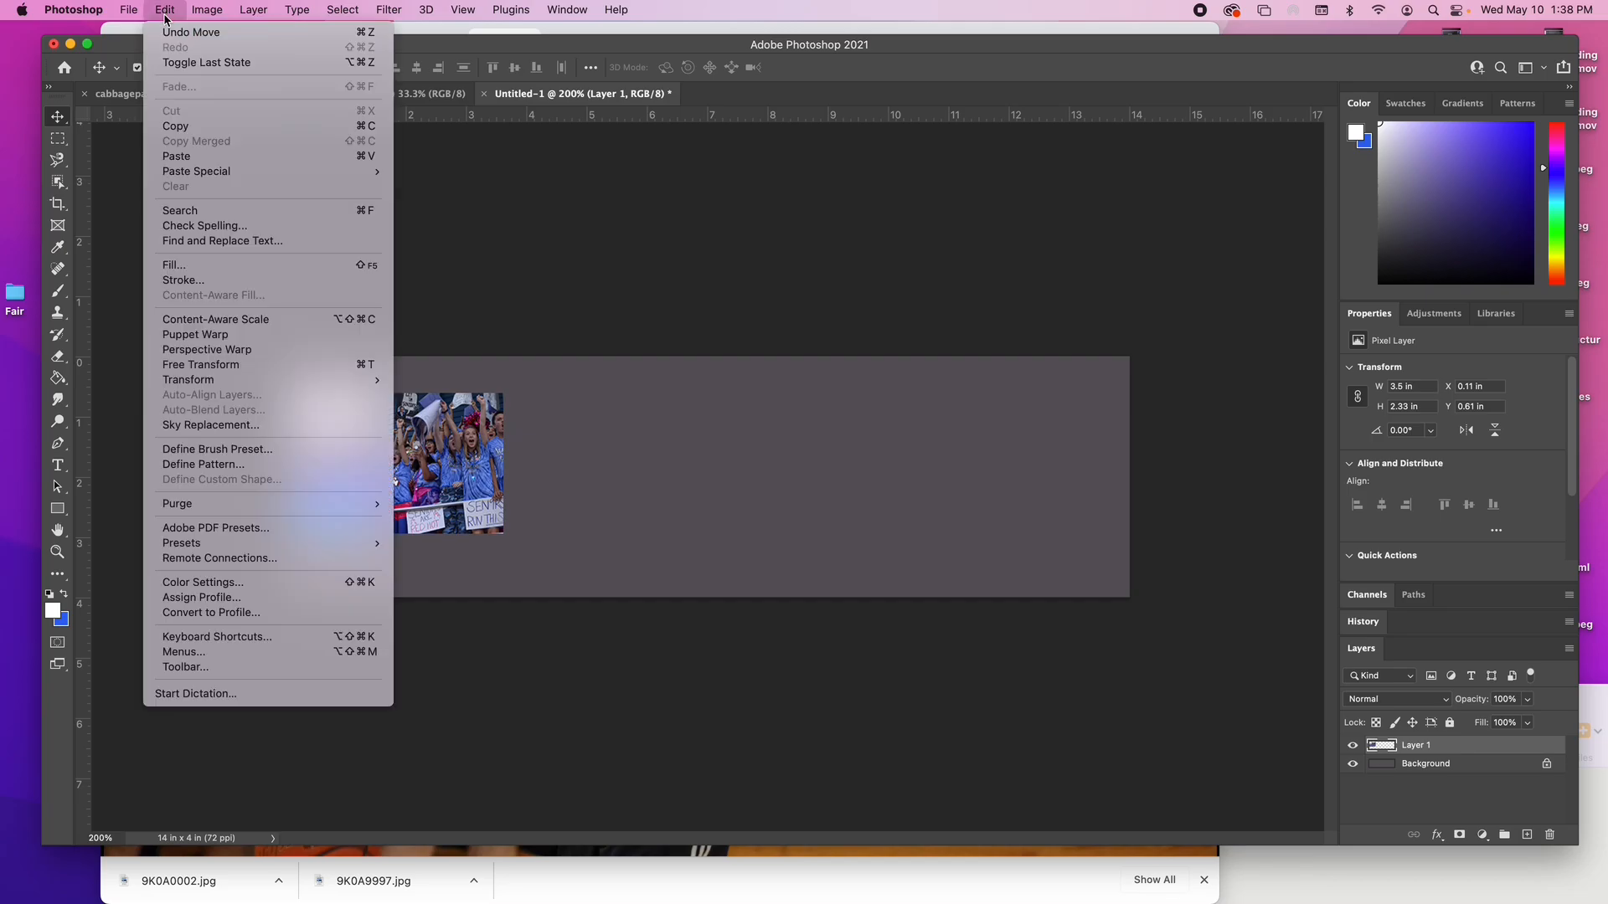
click(239, 369)
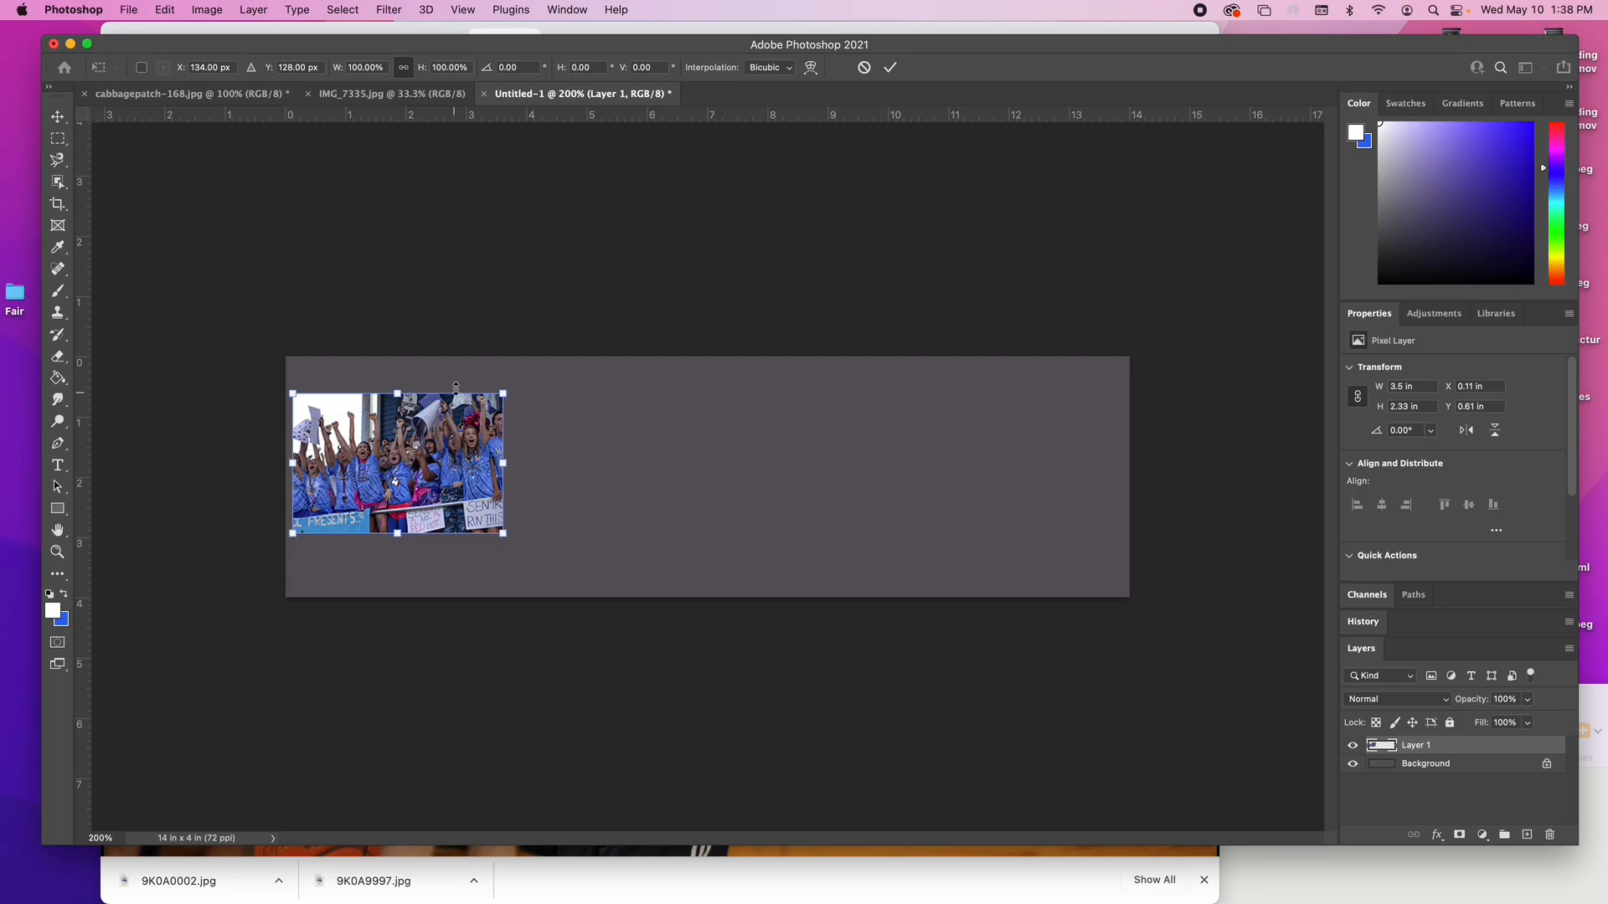
drag(503, 393, 556, 367)
drag(430, 430, 450, 457)
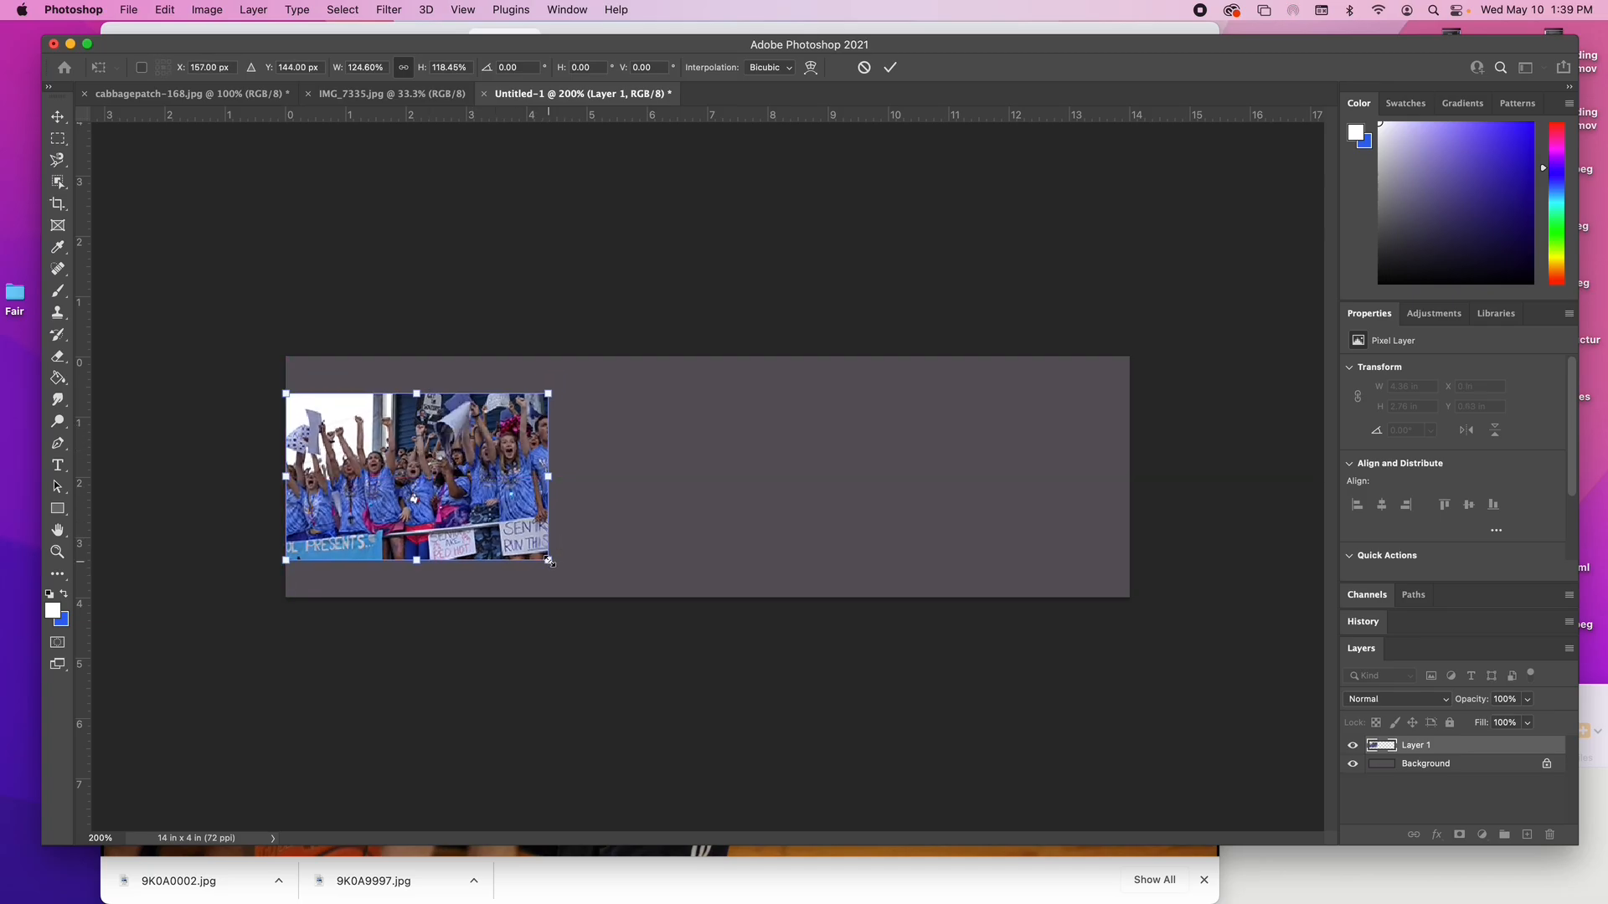
drag(549, 560, 588, 588)
mouse_move(495, 526)
mouse_down()
mouse_move(526, 513)
mouse_move(507, 501)
mouse_up()
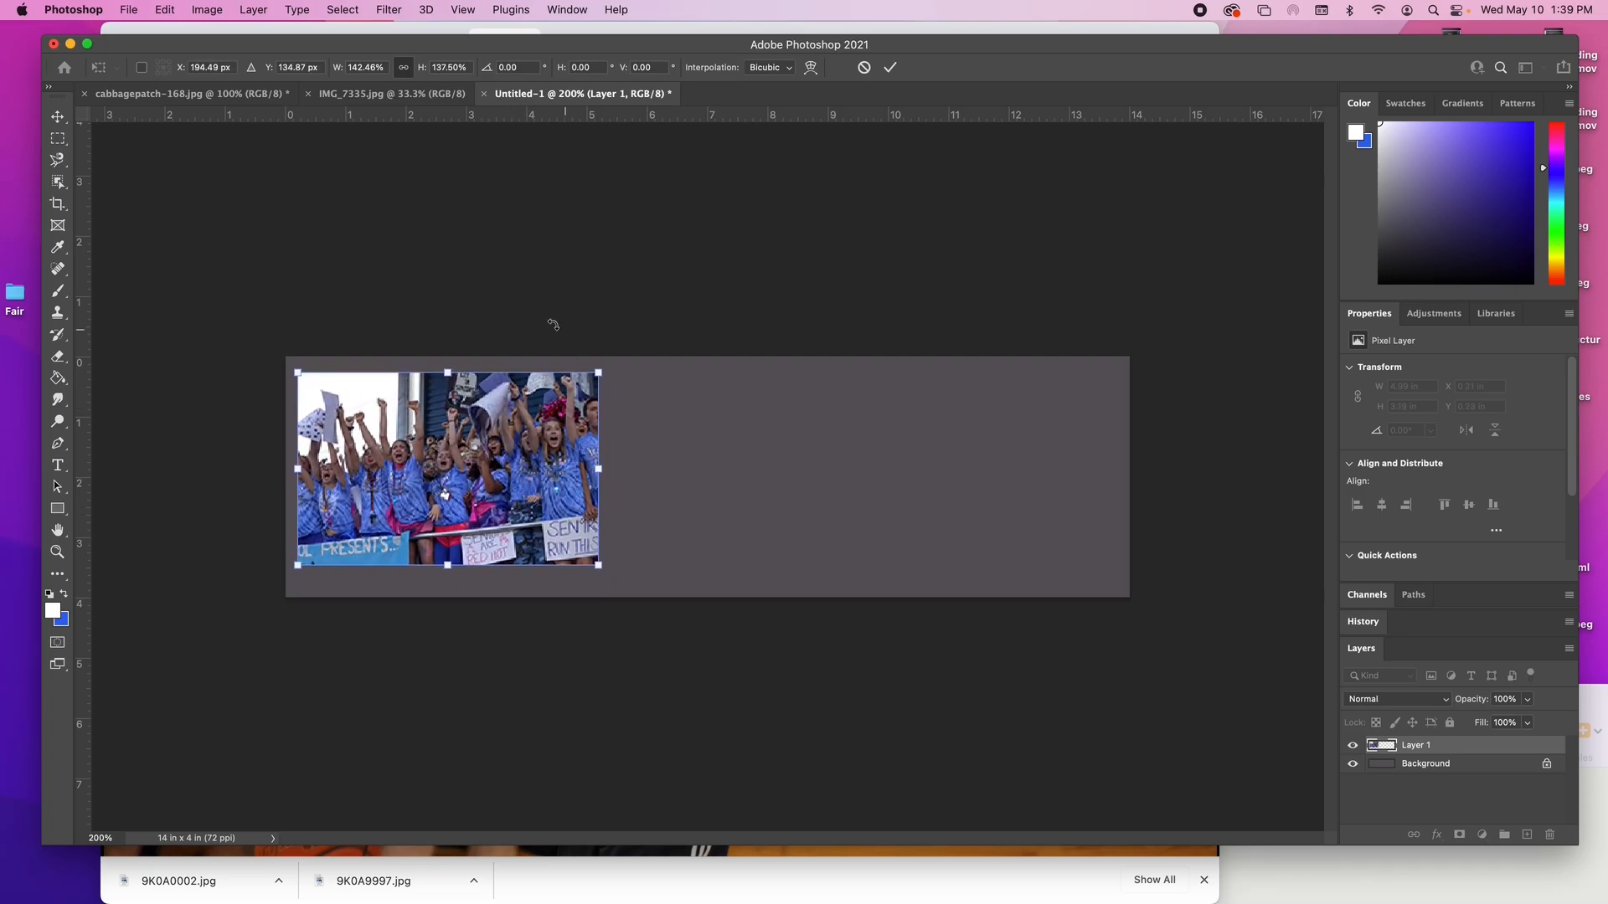
click(890, 67)
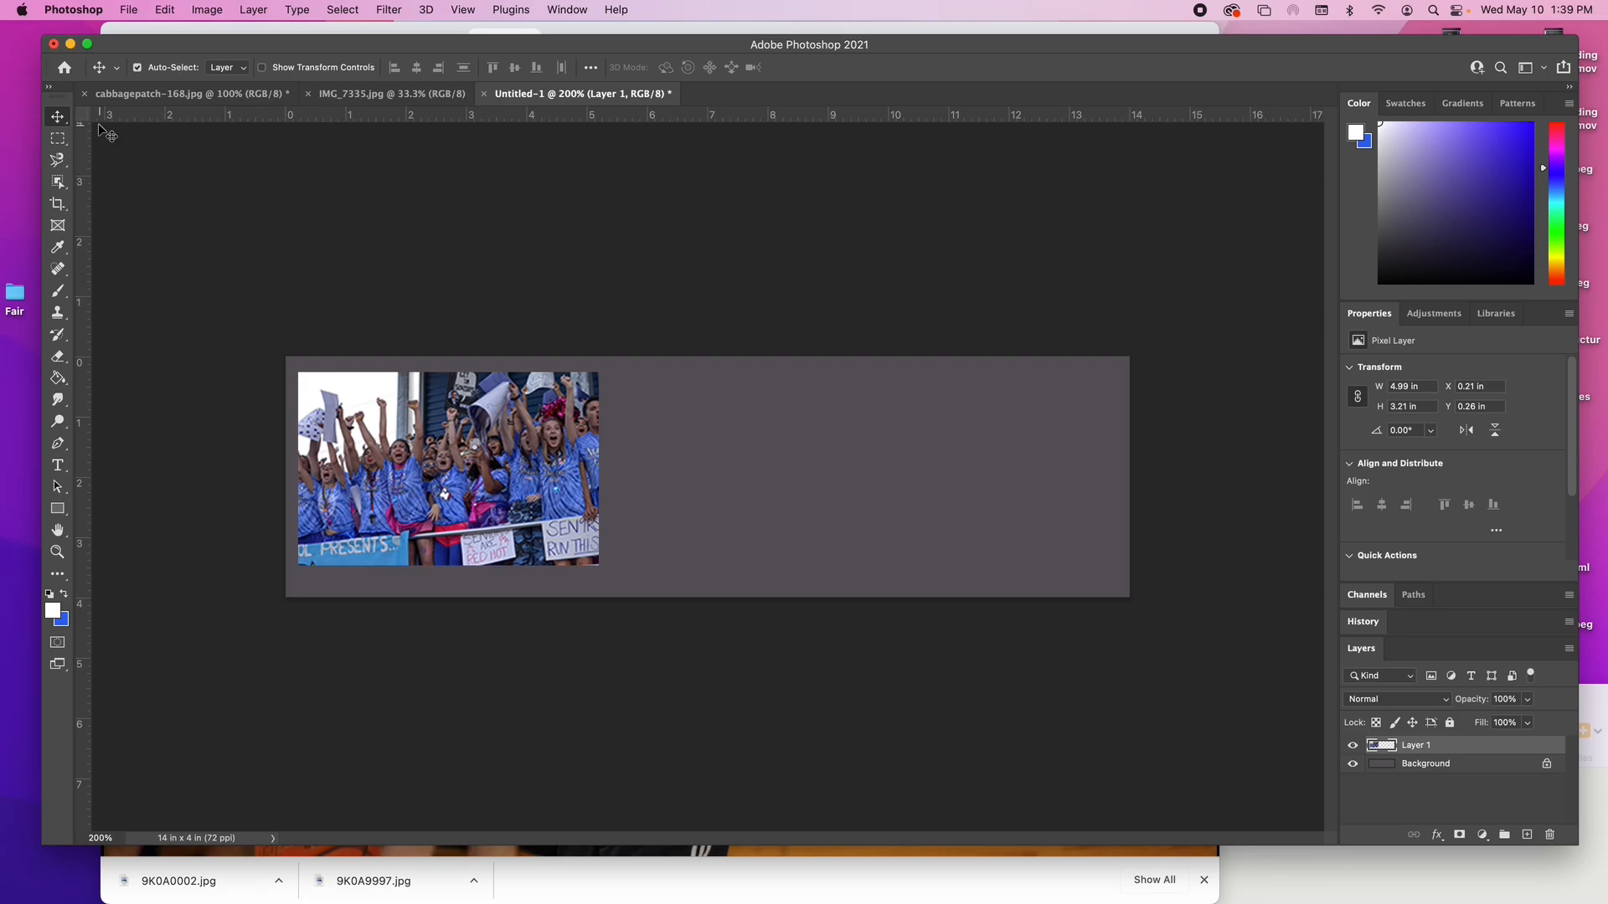
Step: Cut off the right-hand part of the crowd photo with a rectangular selection, leaving it about 3.6 inches wide, and deselect
click(59, 144)
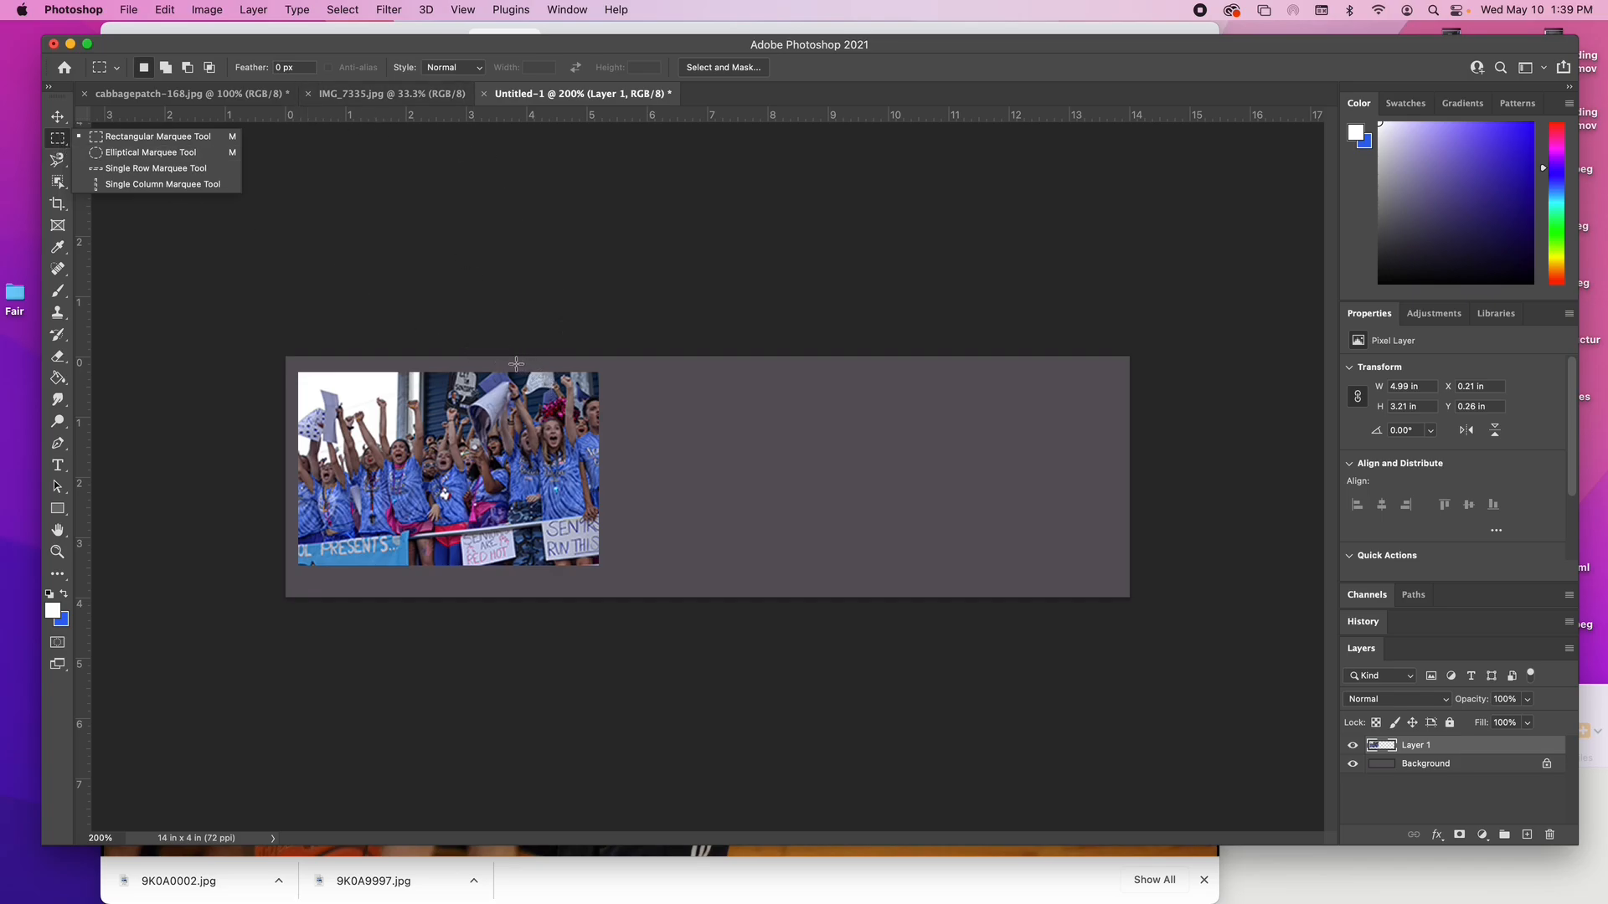
drag(516, 364, 639, 569)
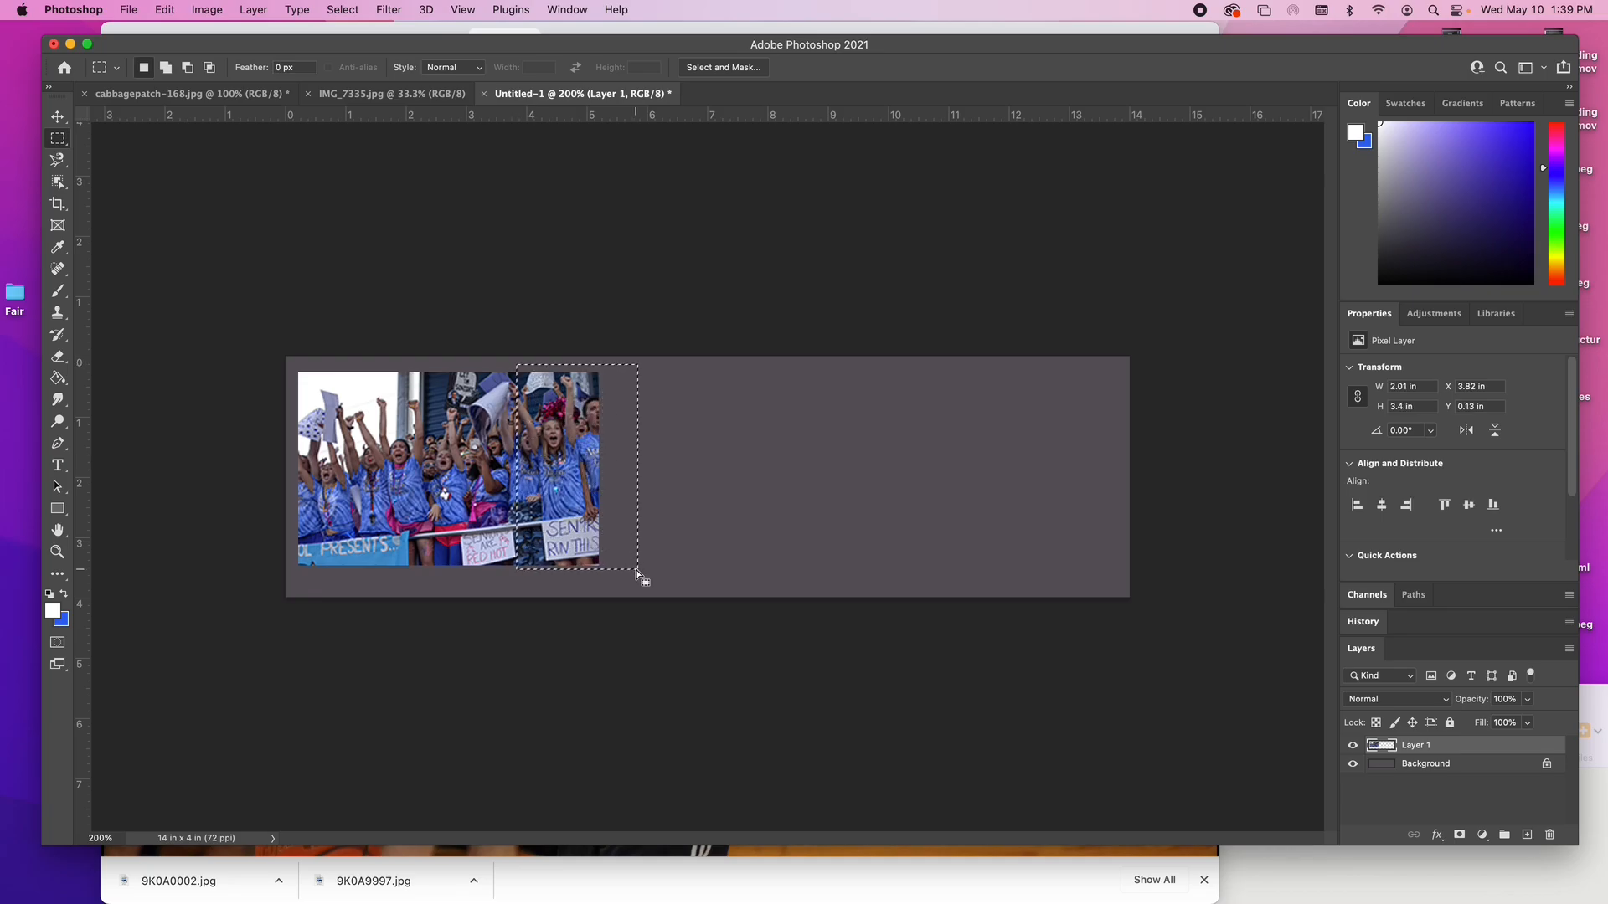
key(Delete)
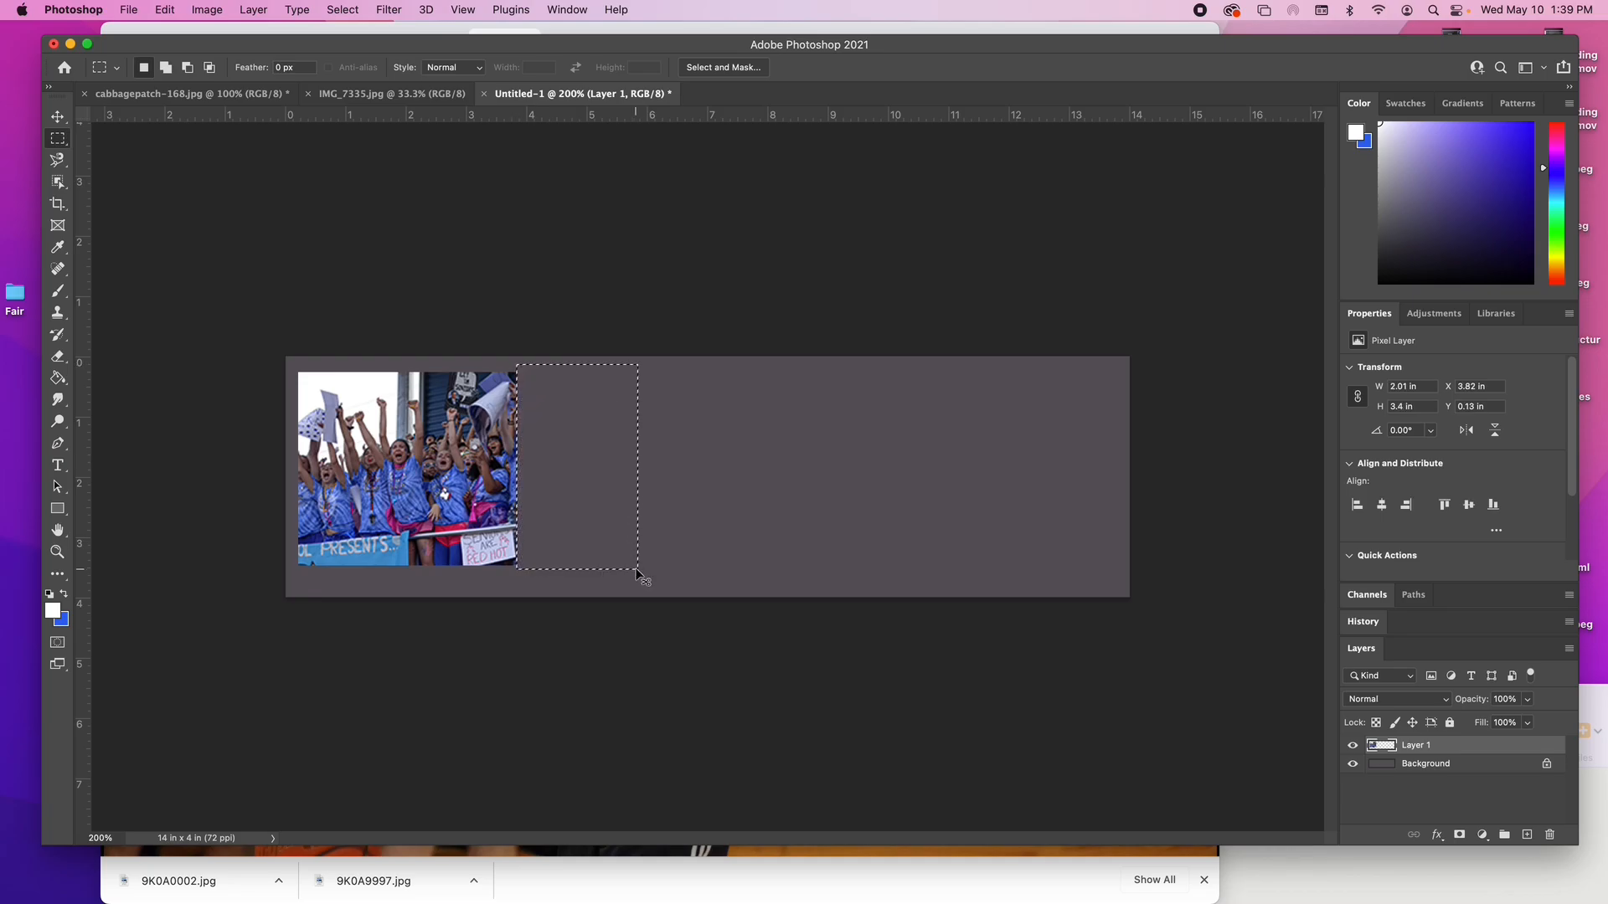
click(636, 569)
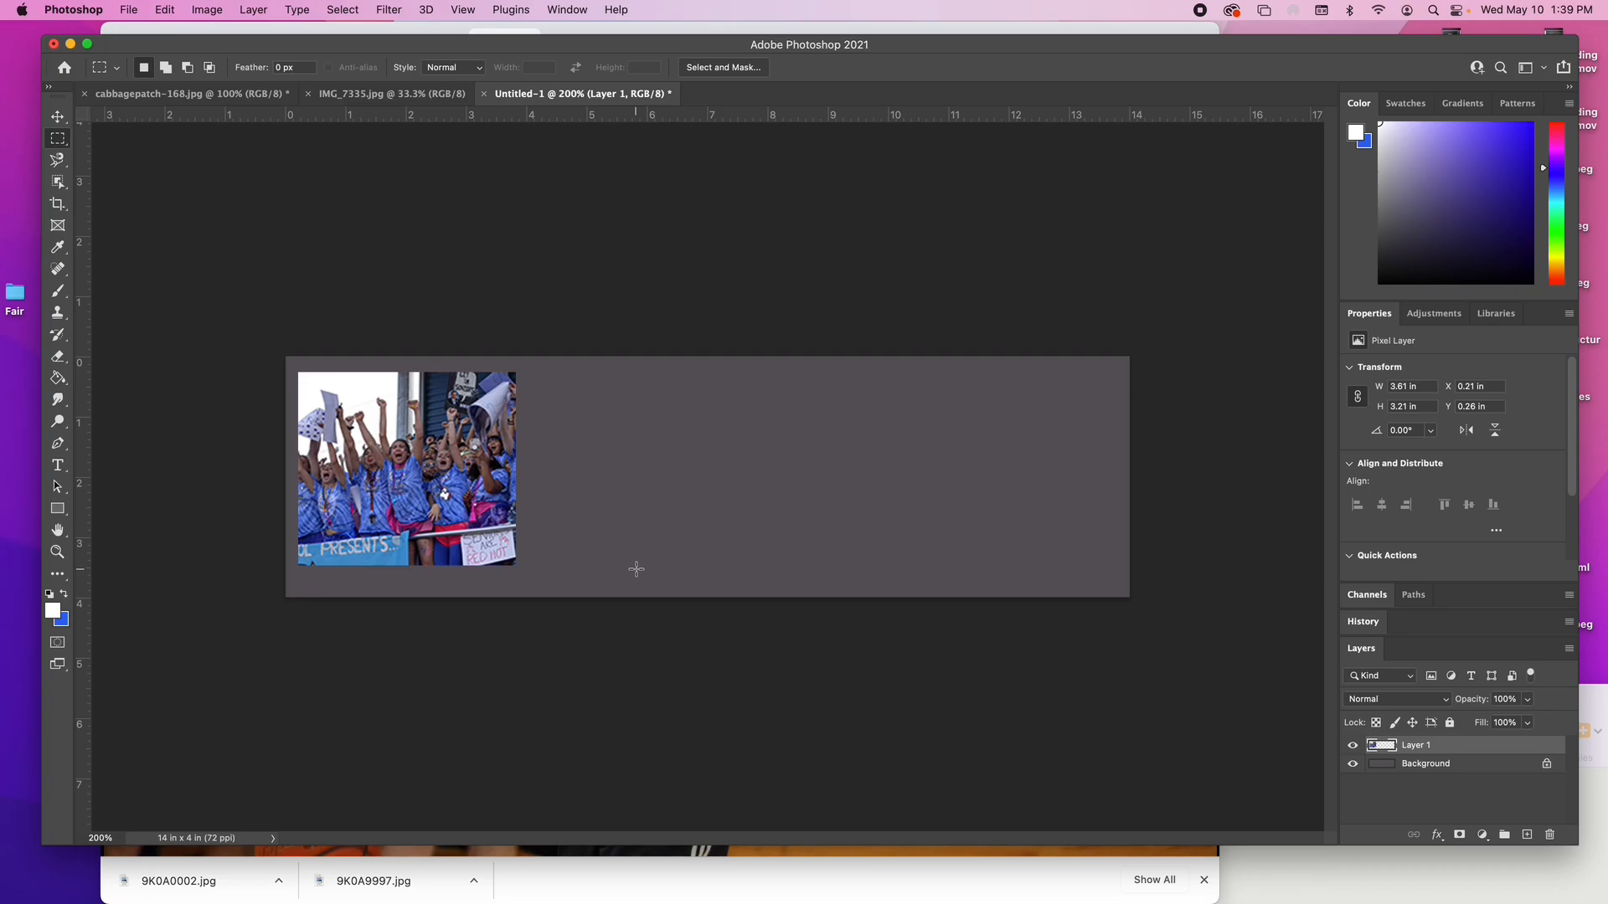
Step: Resize the IMG_7335.jpg image to a width of 3.5 inches at 72 pixels/inch, keeping its proportions
click(411, 97)
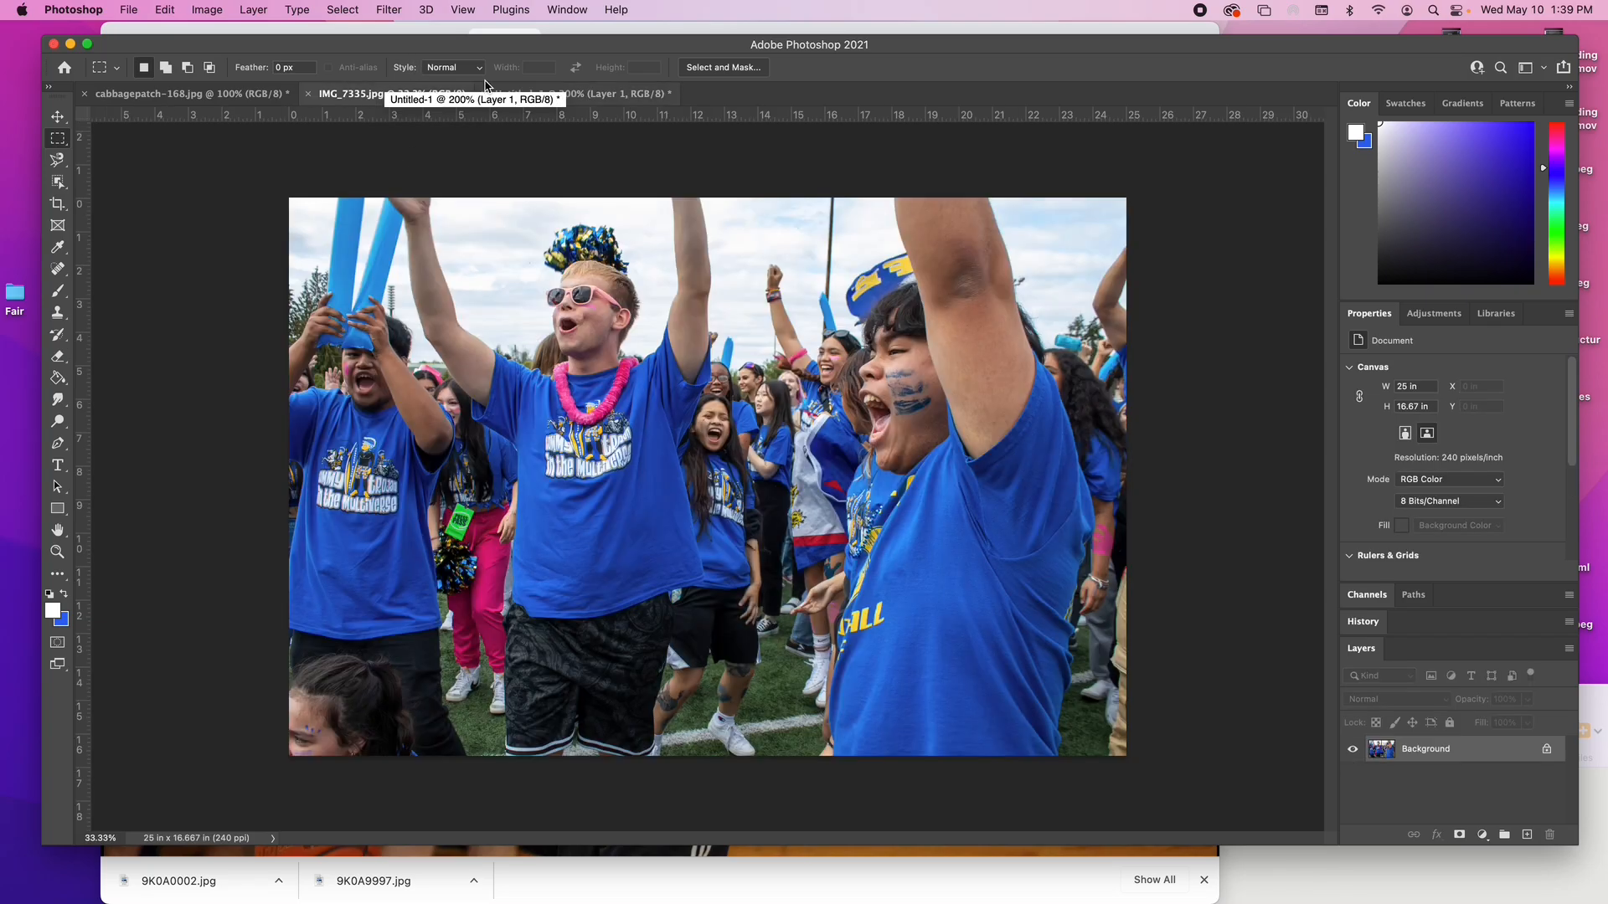
click(209, 15)
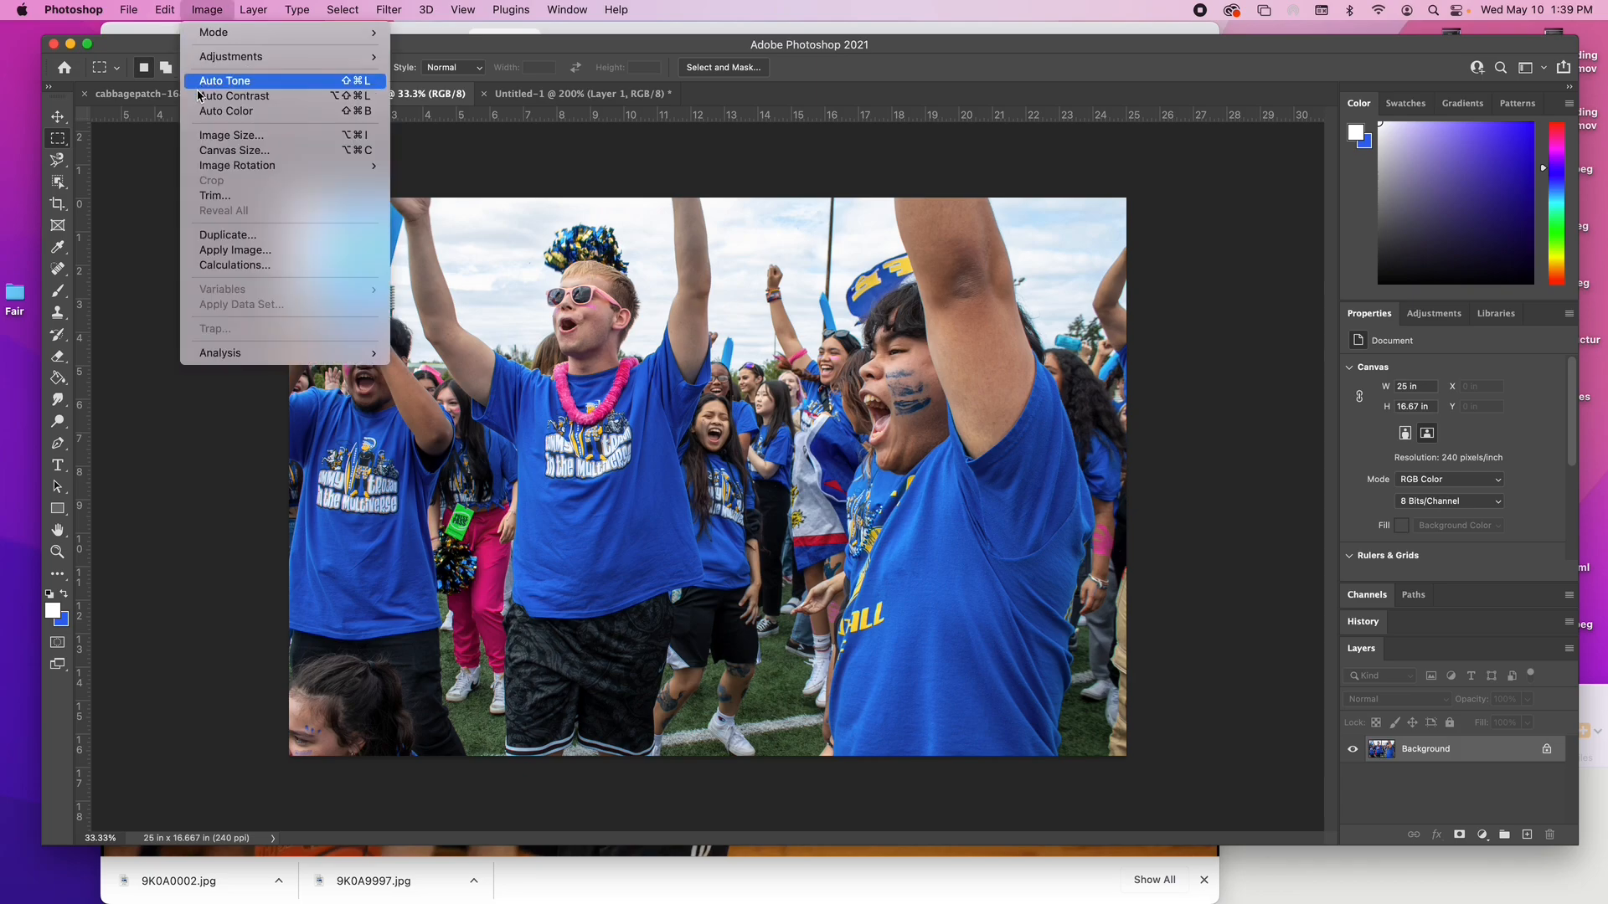
click(211, 130)
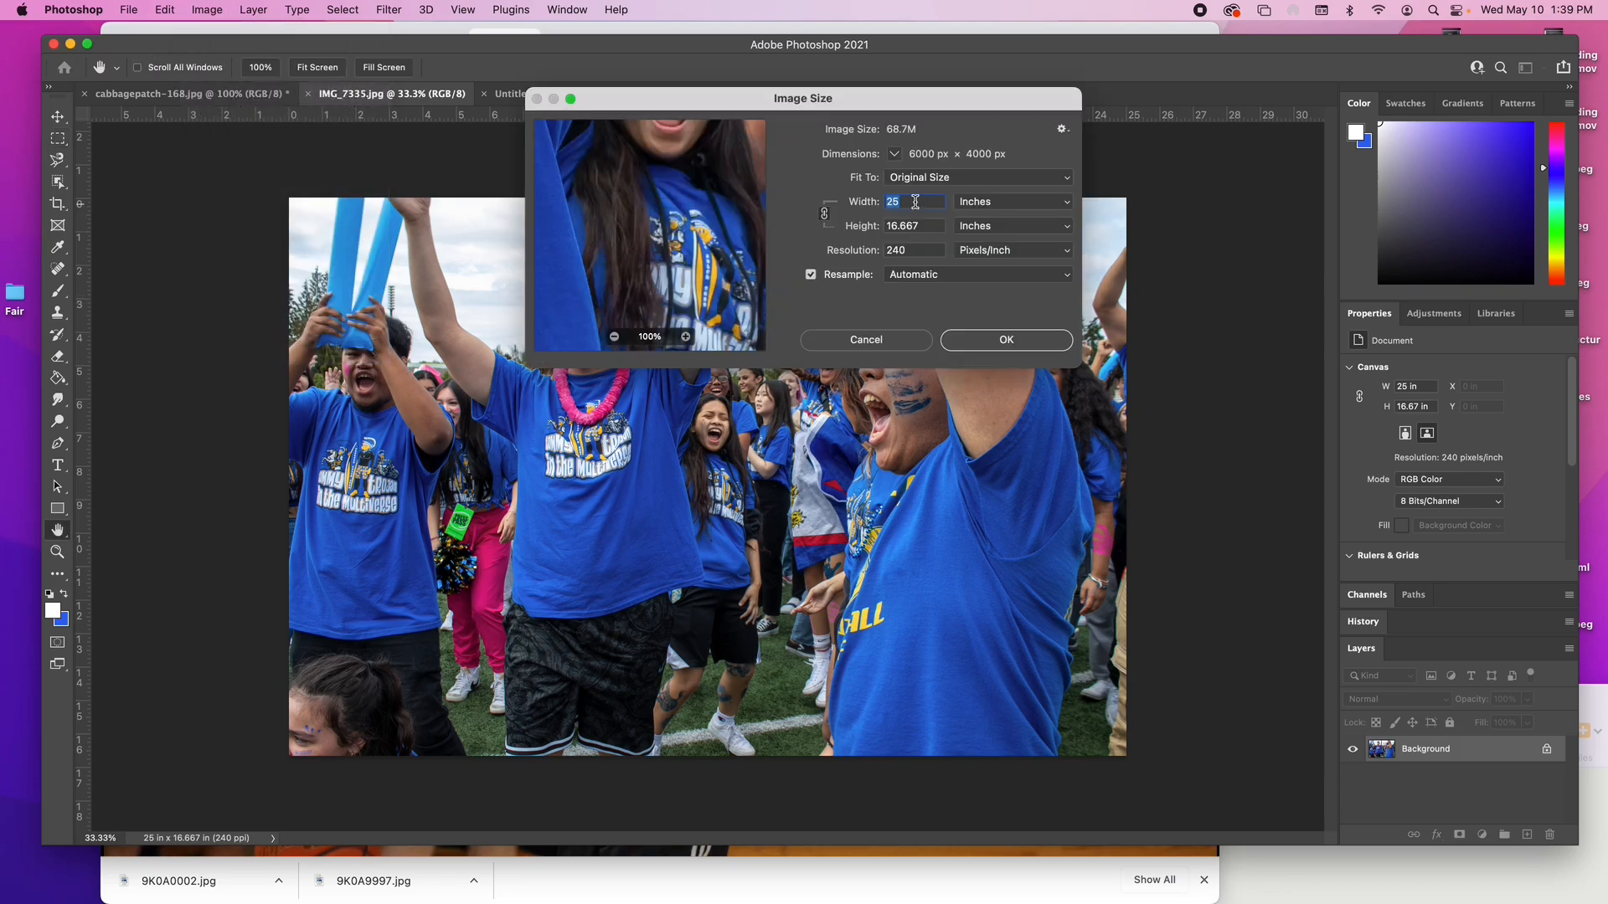
text(3.5)
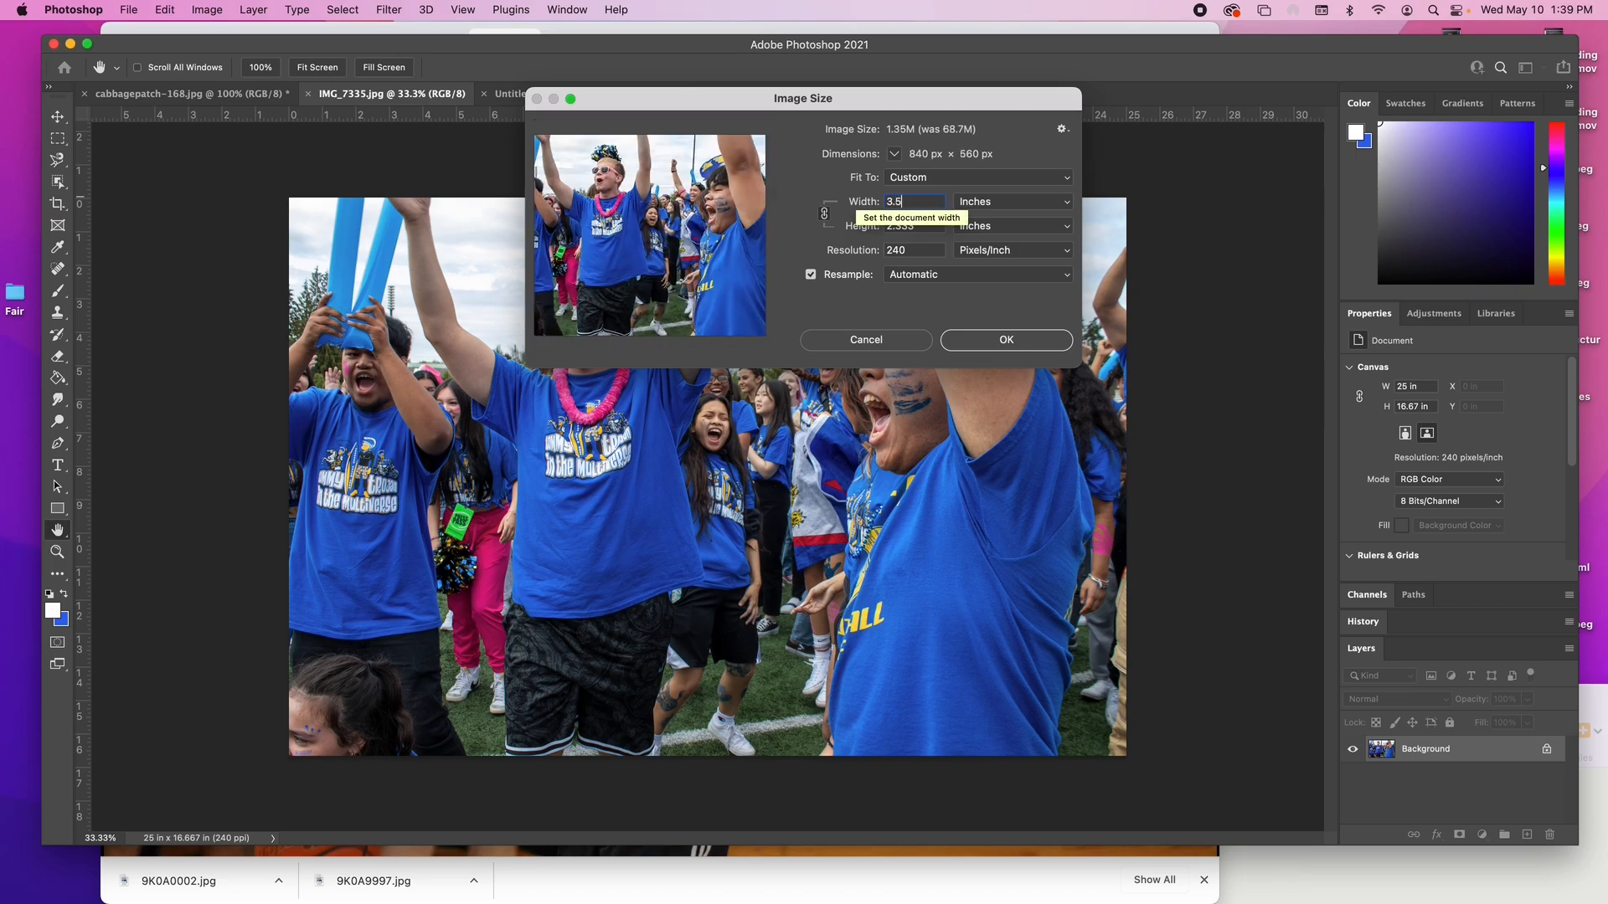
double_click(918, 247)
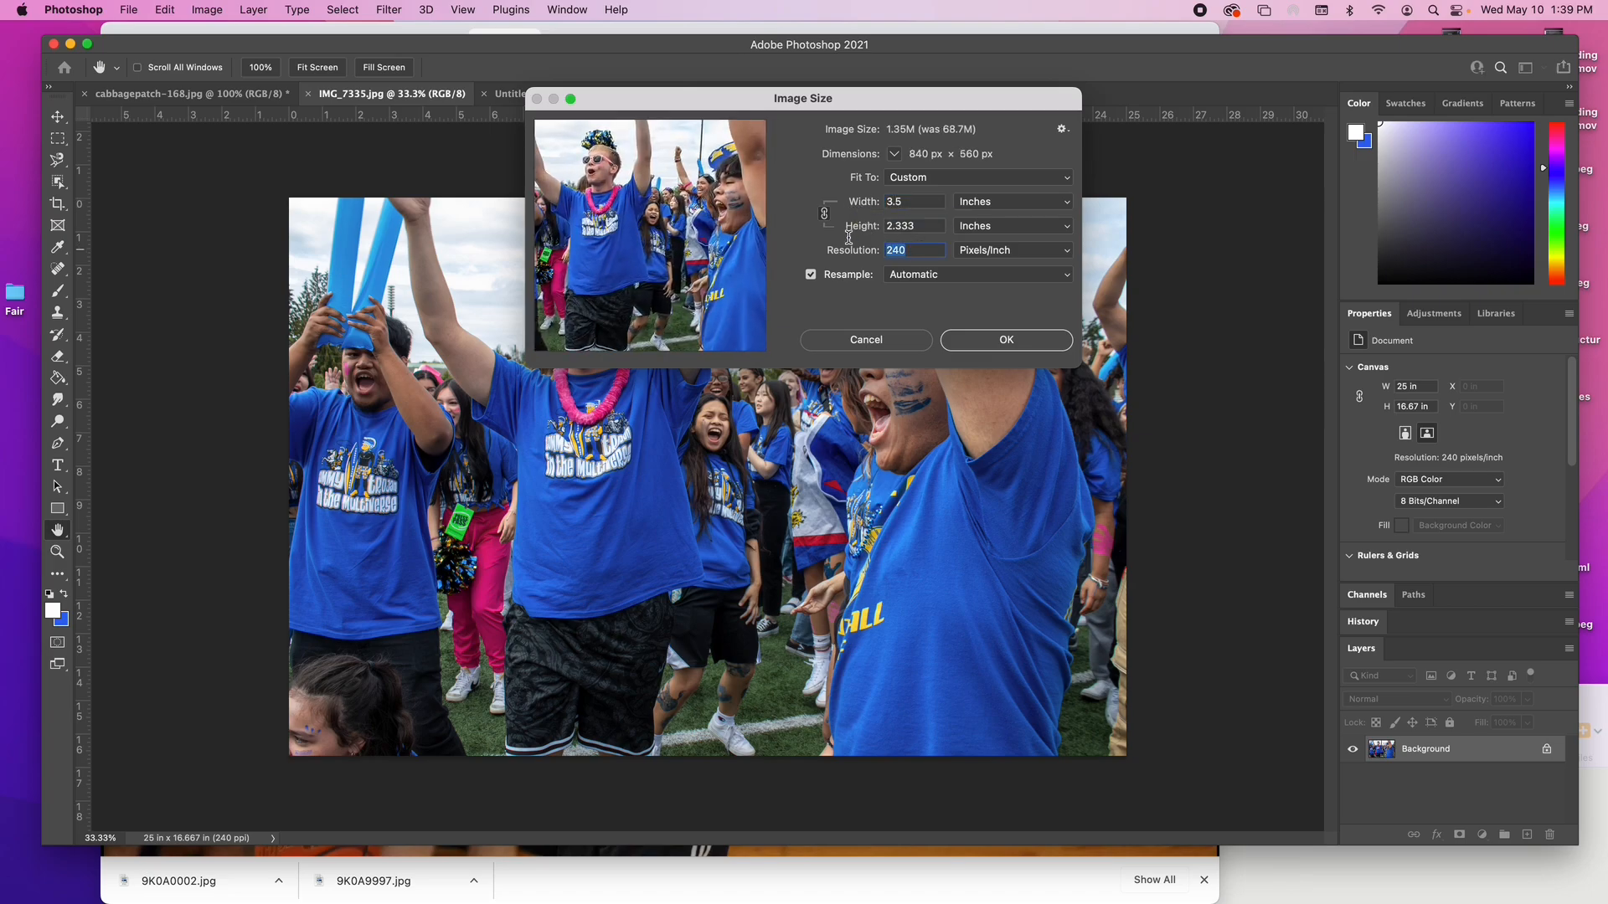
text(72)
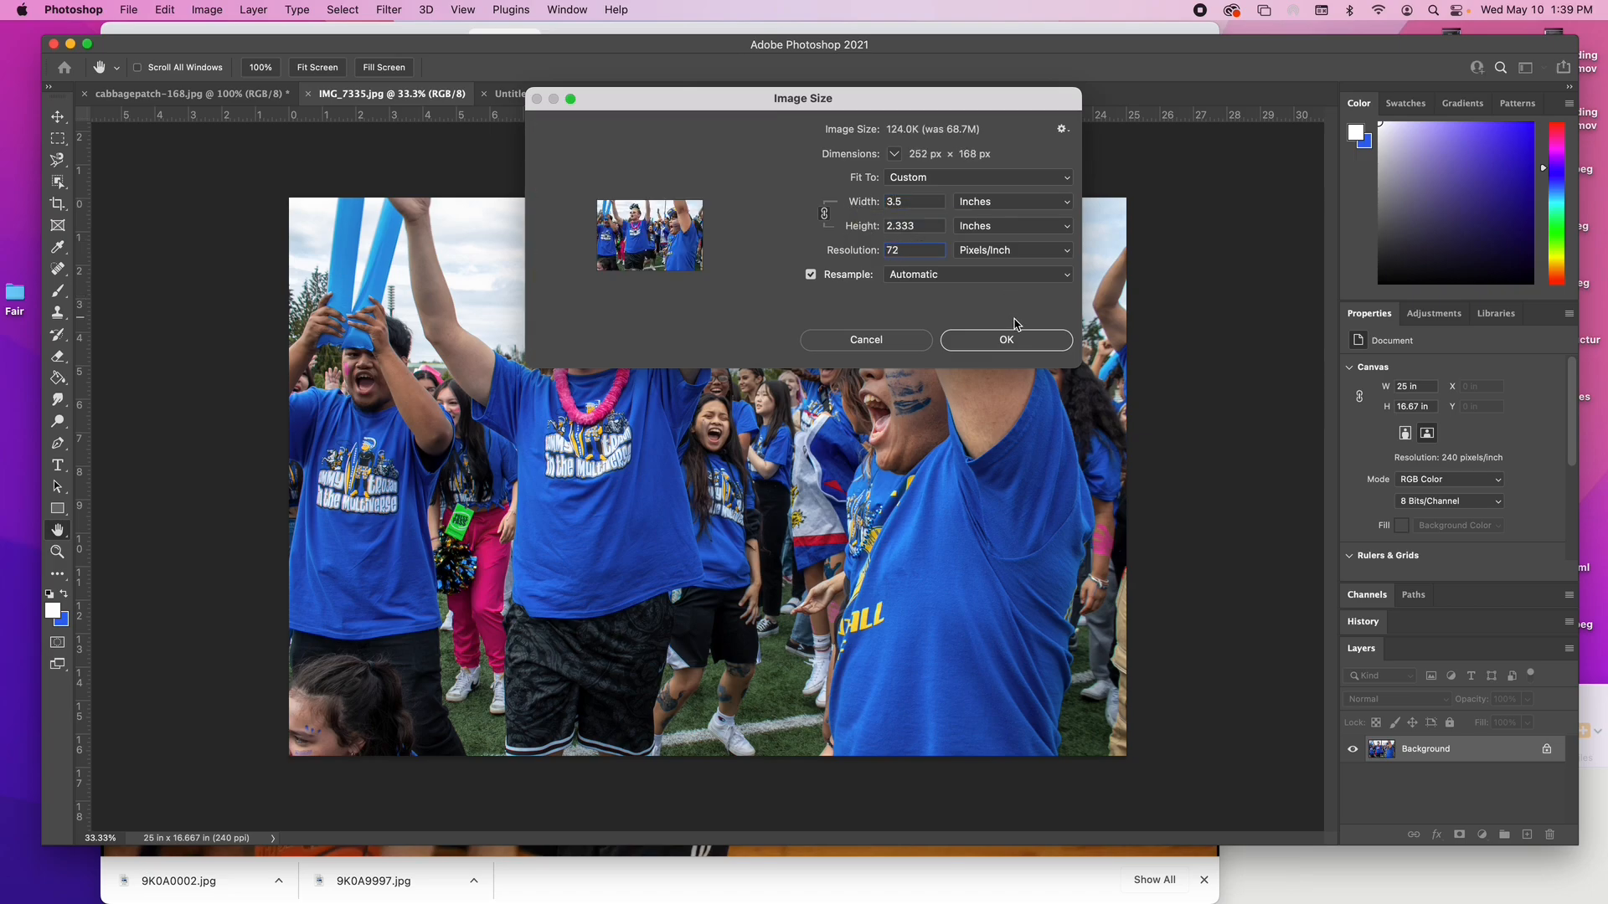
click(1023, 339)
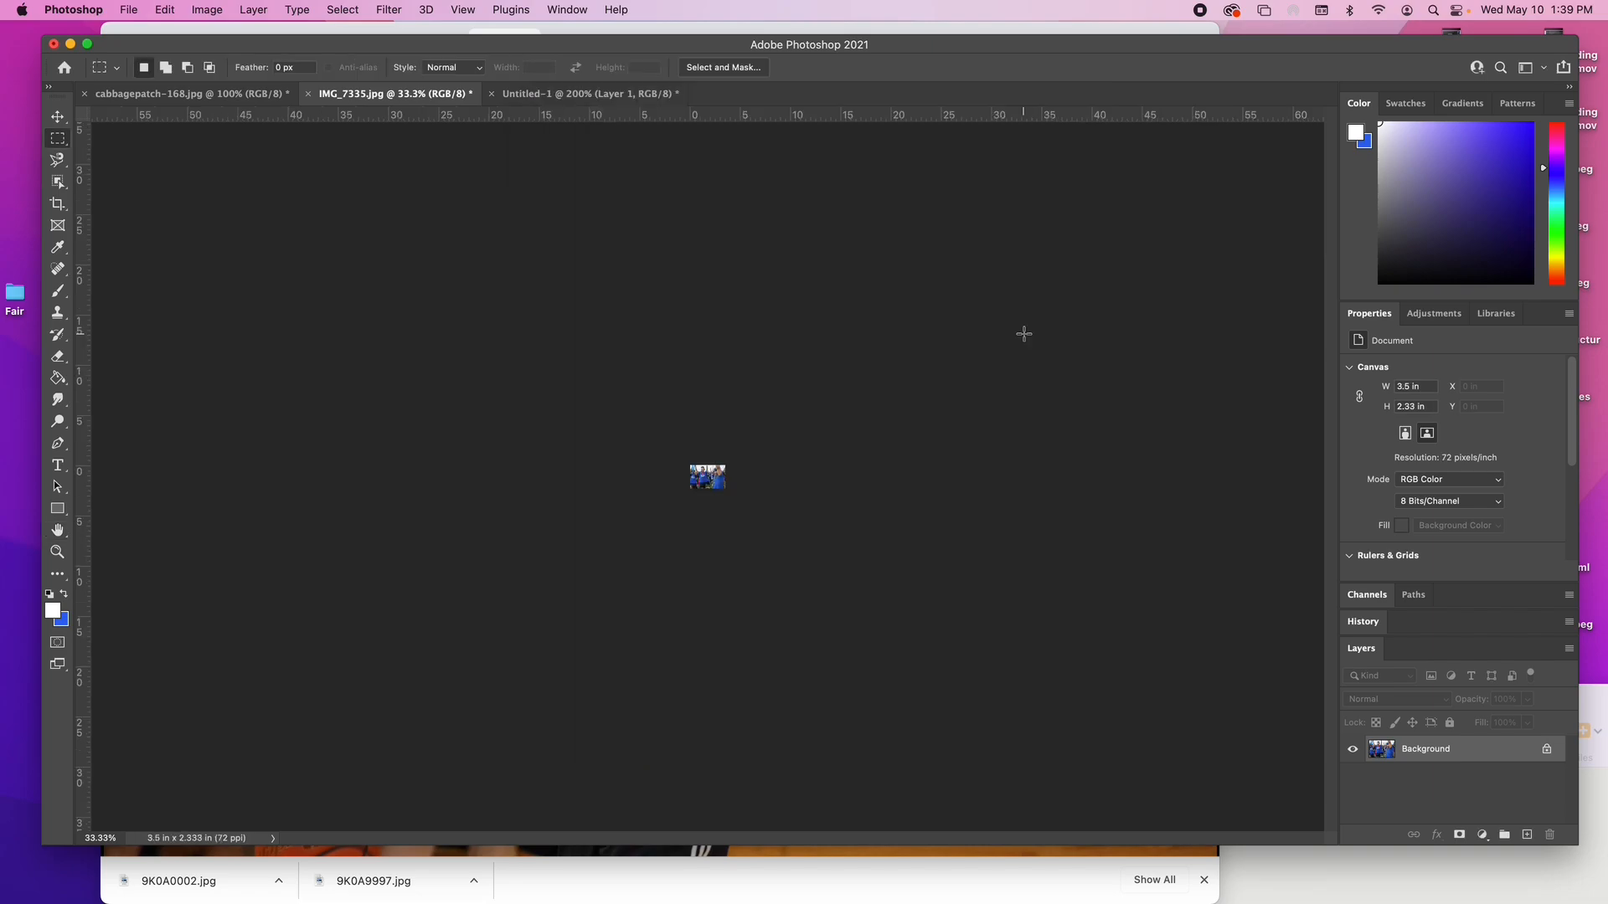
Step: Copy the entire resized IMG_7335.jpg photo into the banner document as a new layer
key(super+equal)
key(super+equal)
key(super+equal)
key(super+equal)
key(super+equal)
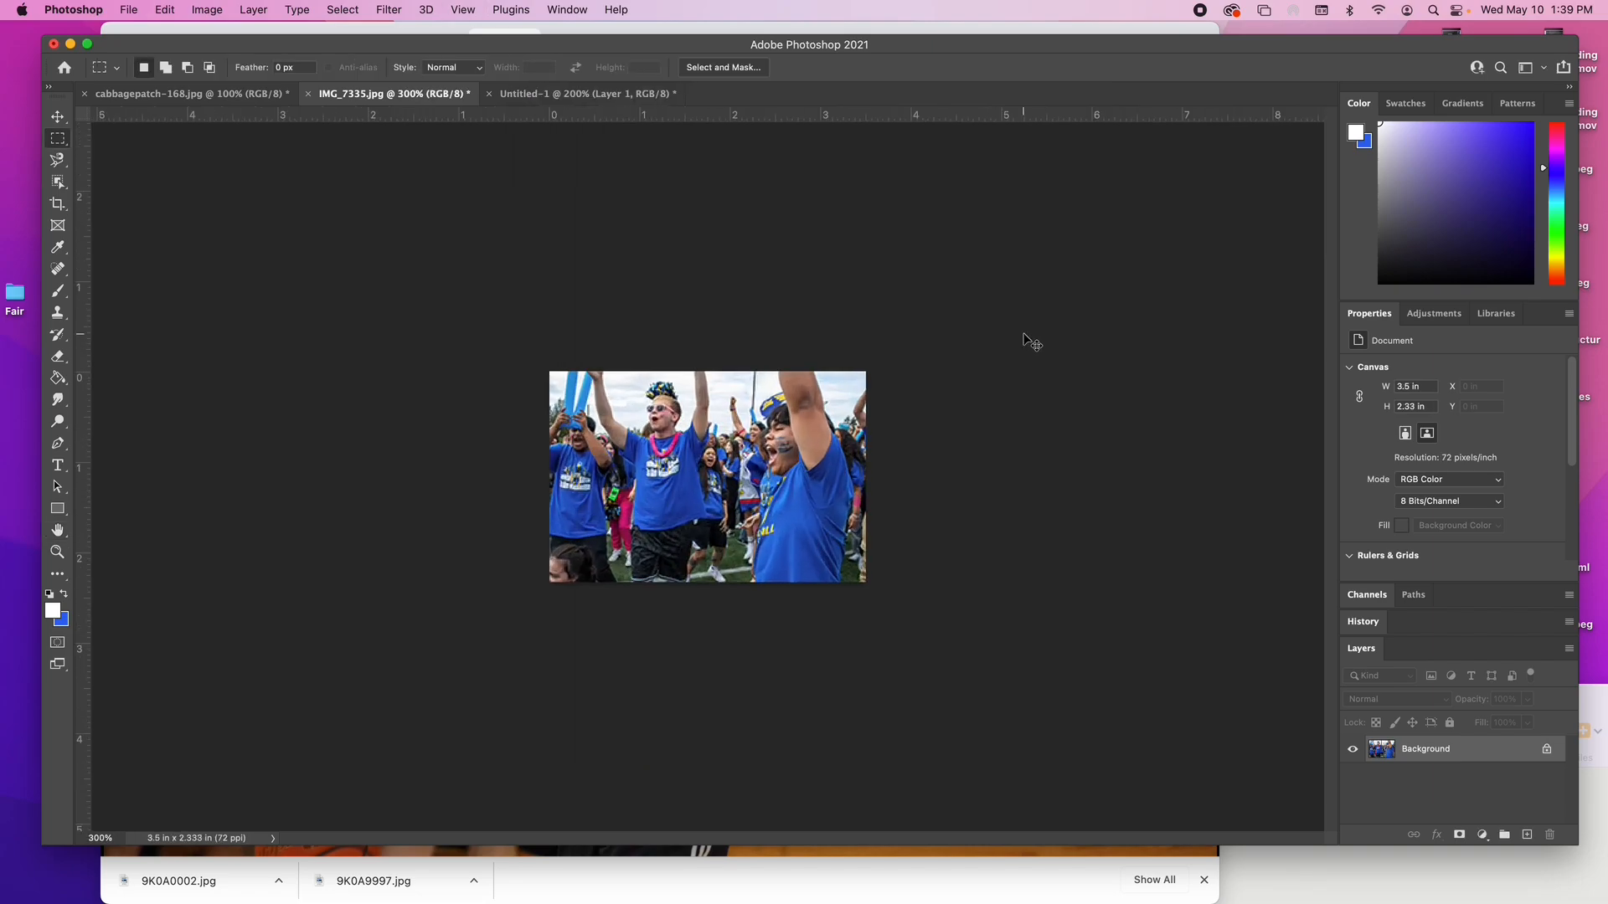
key(super+a)
click(559, 94)
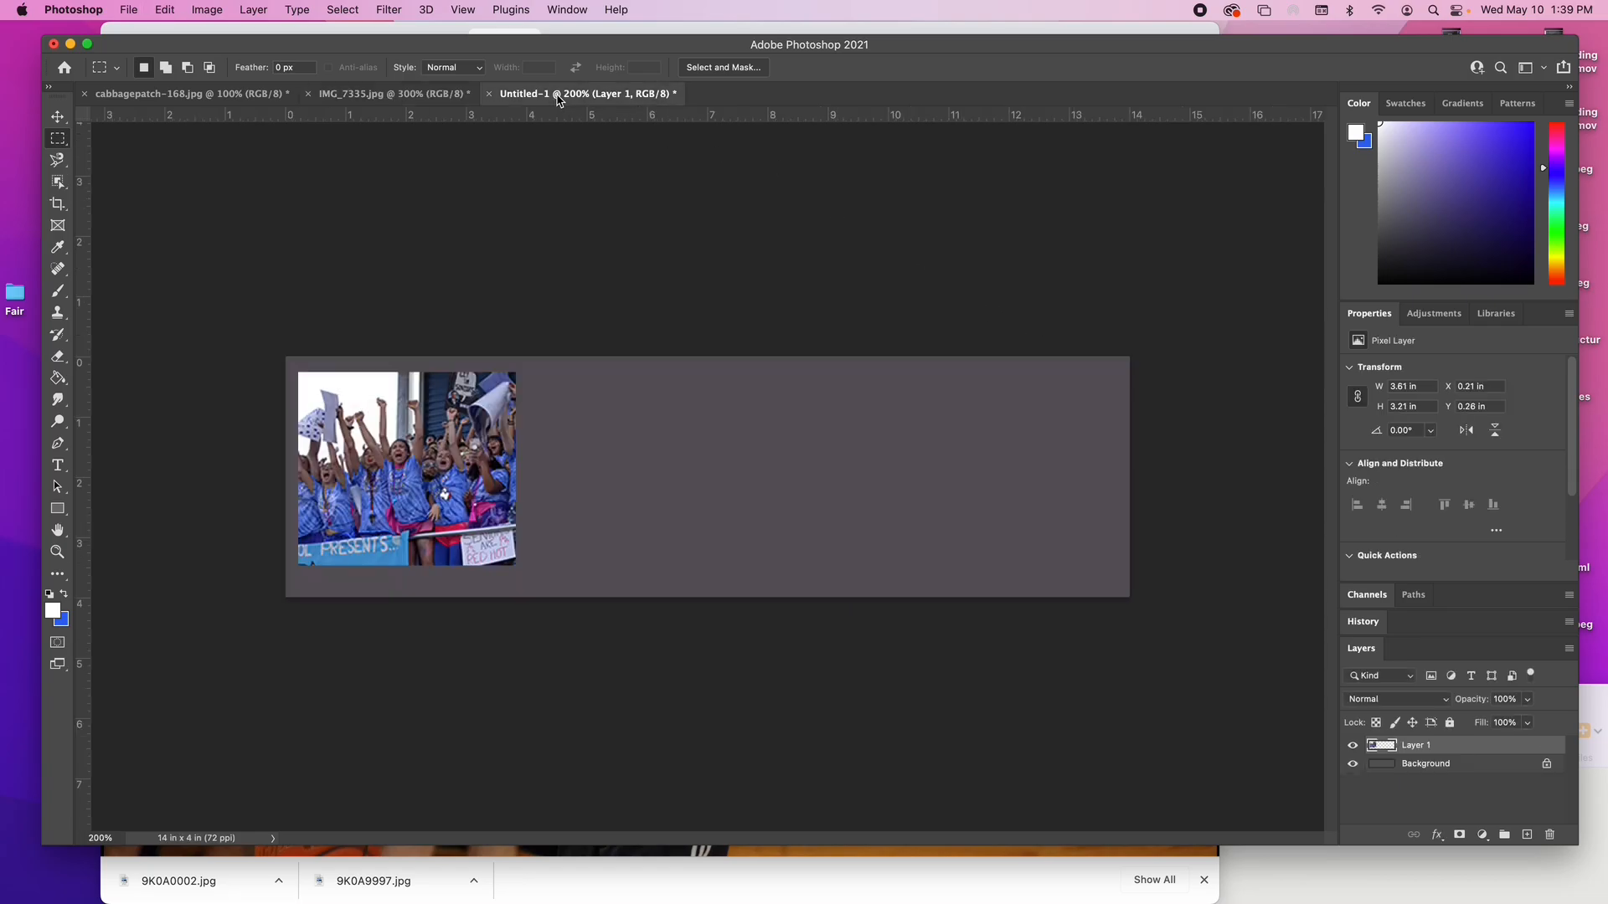
key(super+v)
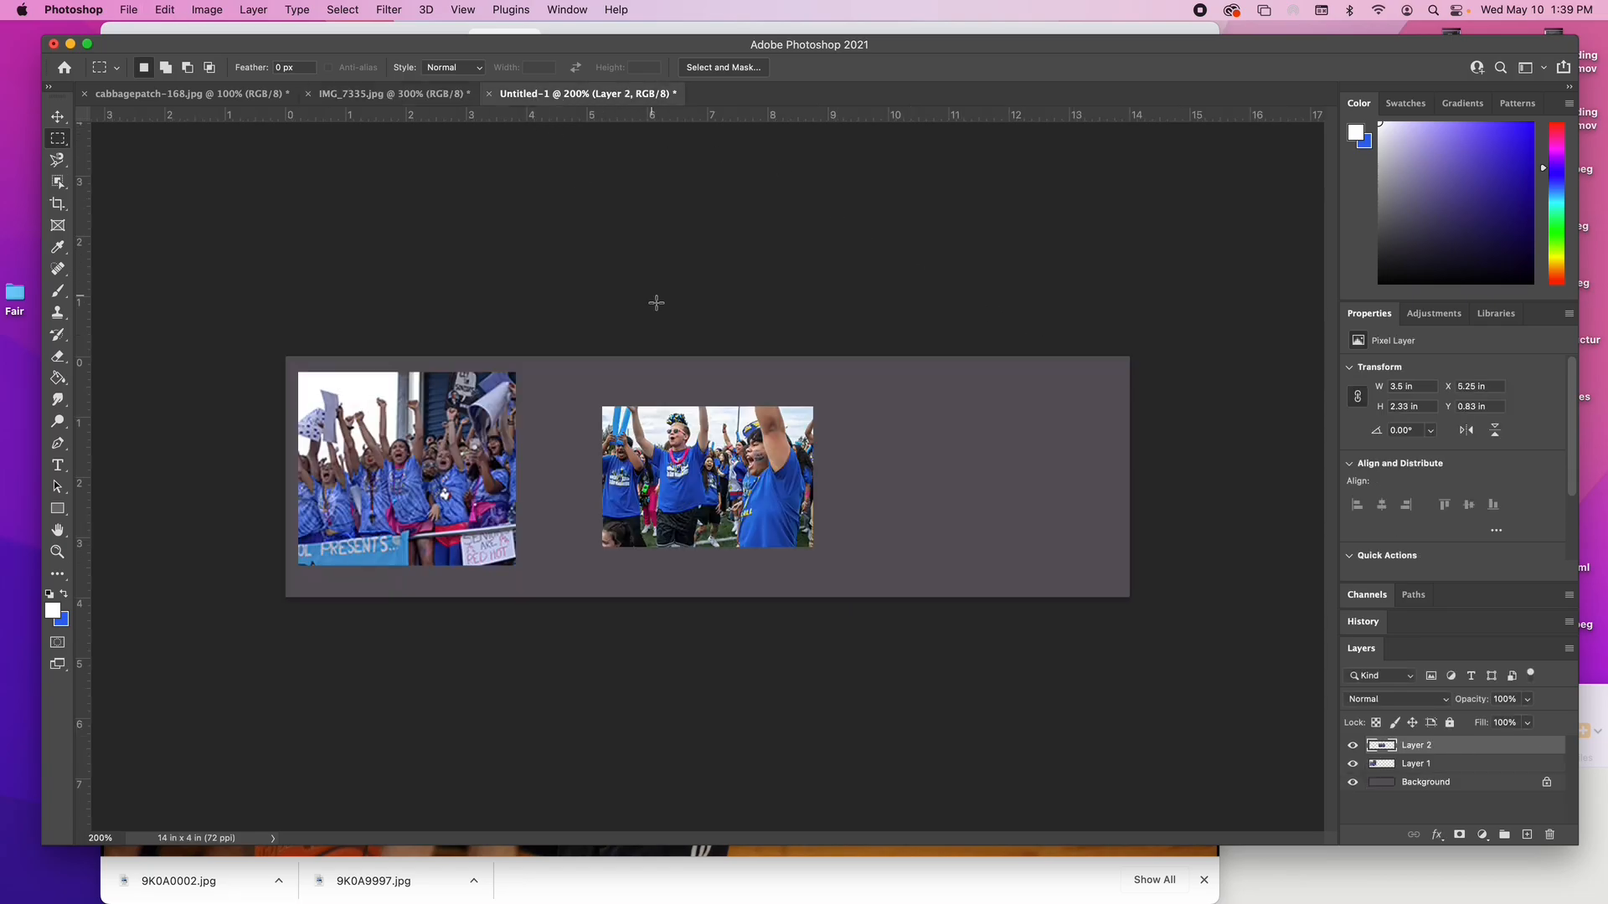
Step: Enlarge the second photo to about 4.6 x 3.1 inches and place it just right of the first photo with their bottom edges level
key(super+t)
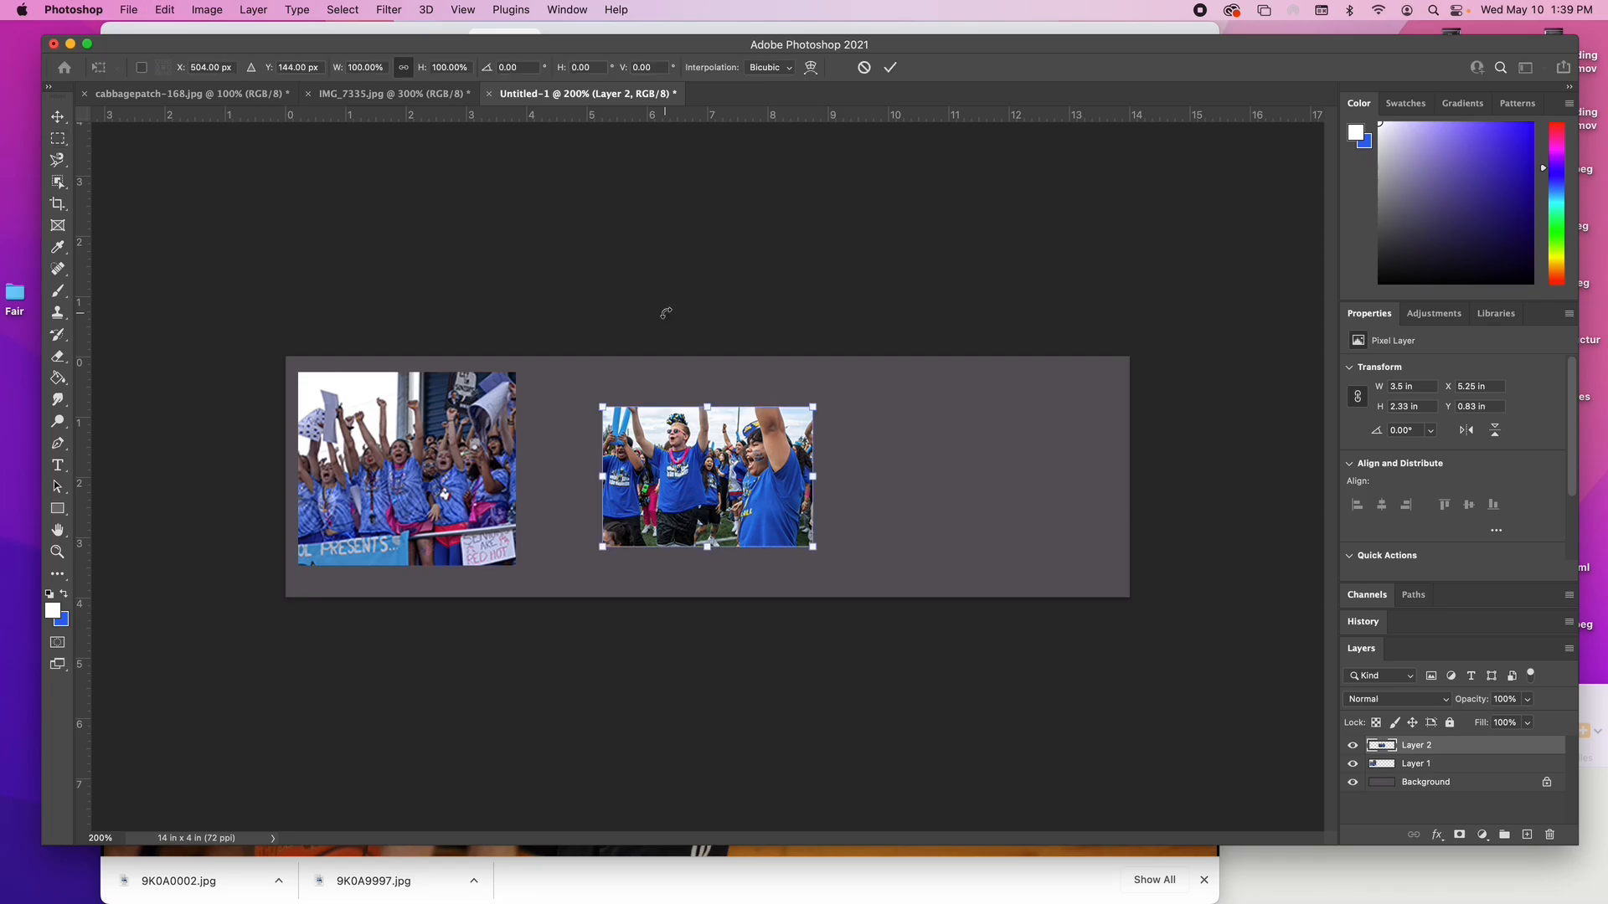
drag(601, 406, 536, 362)
key(Return)
key(m)
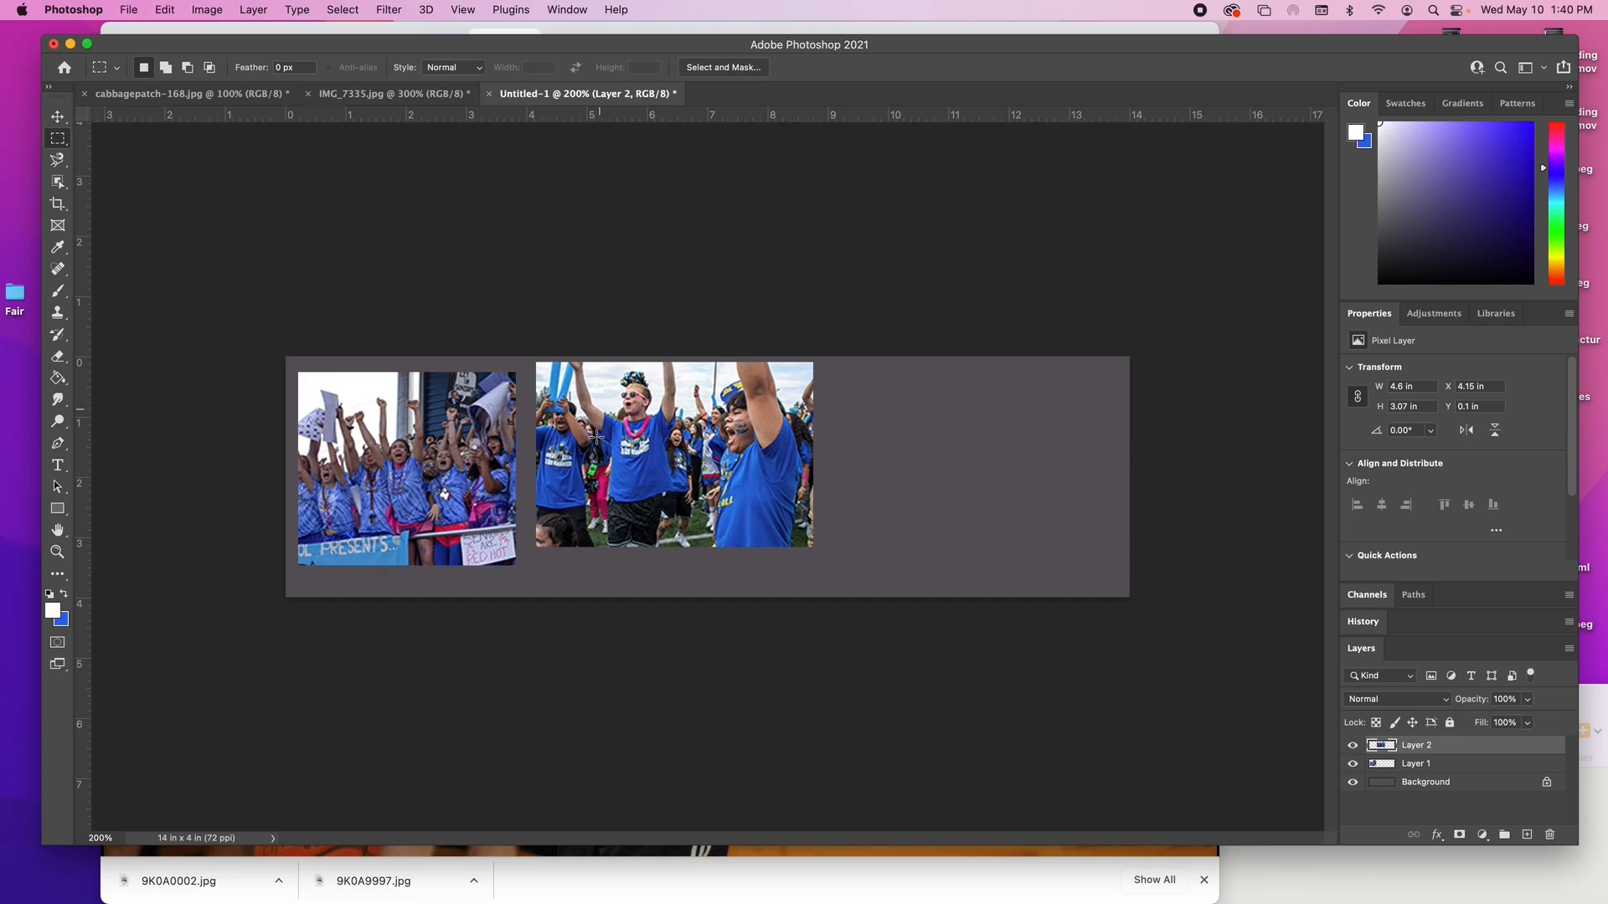
drag(675, 460, 665, 484)
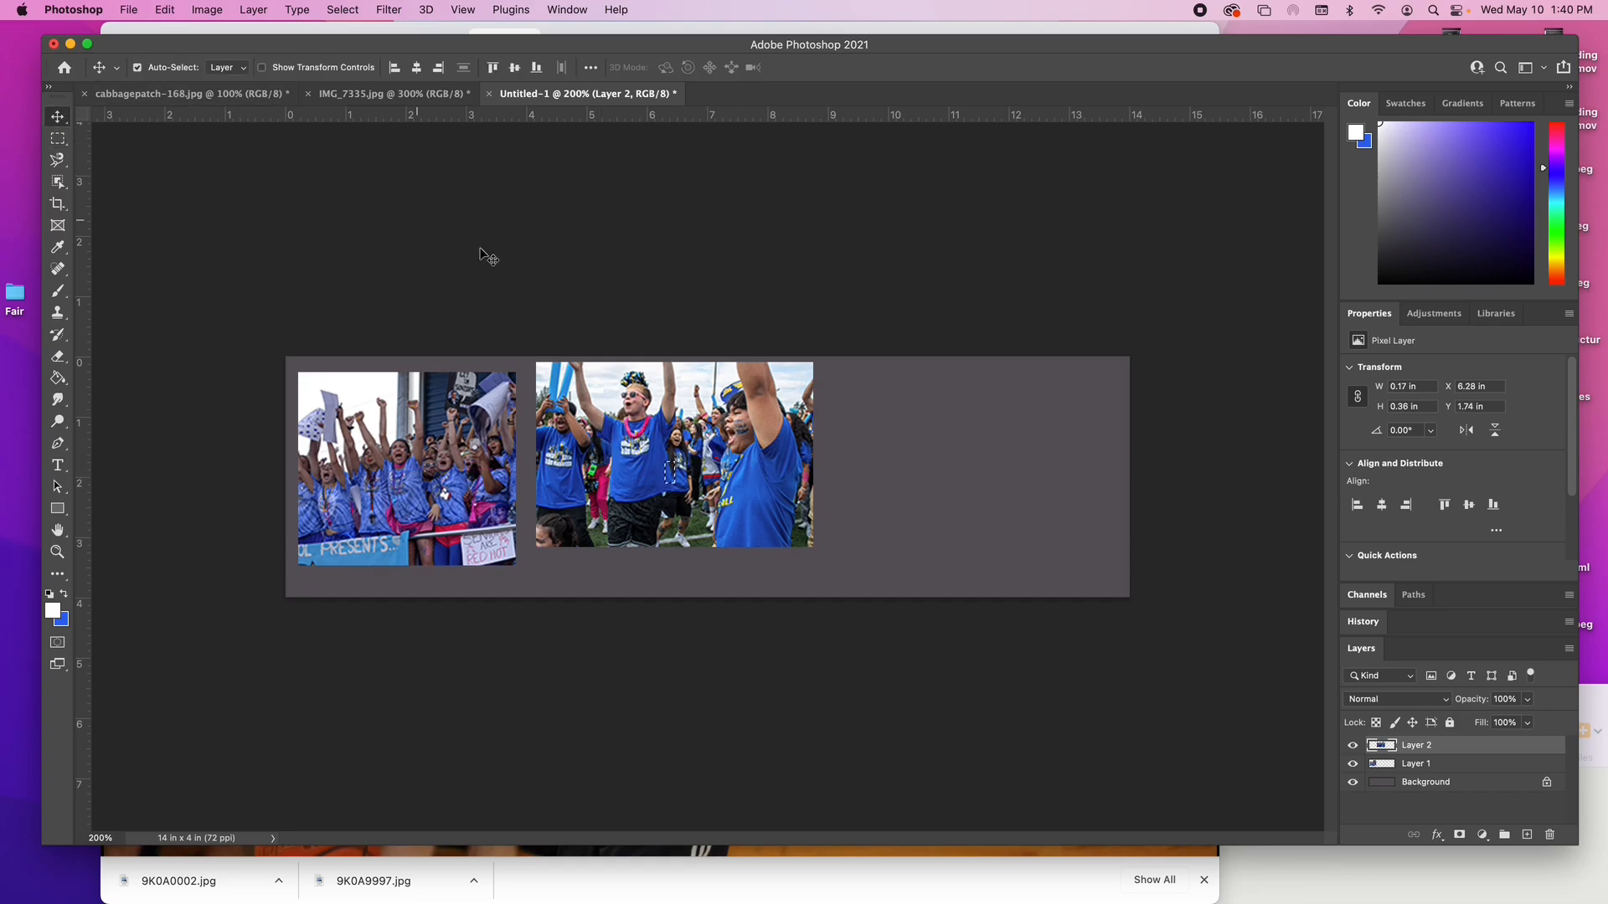
click(57, 116)
drag(685, 422, 680, 438)
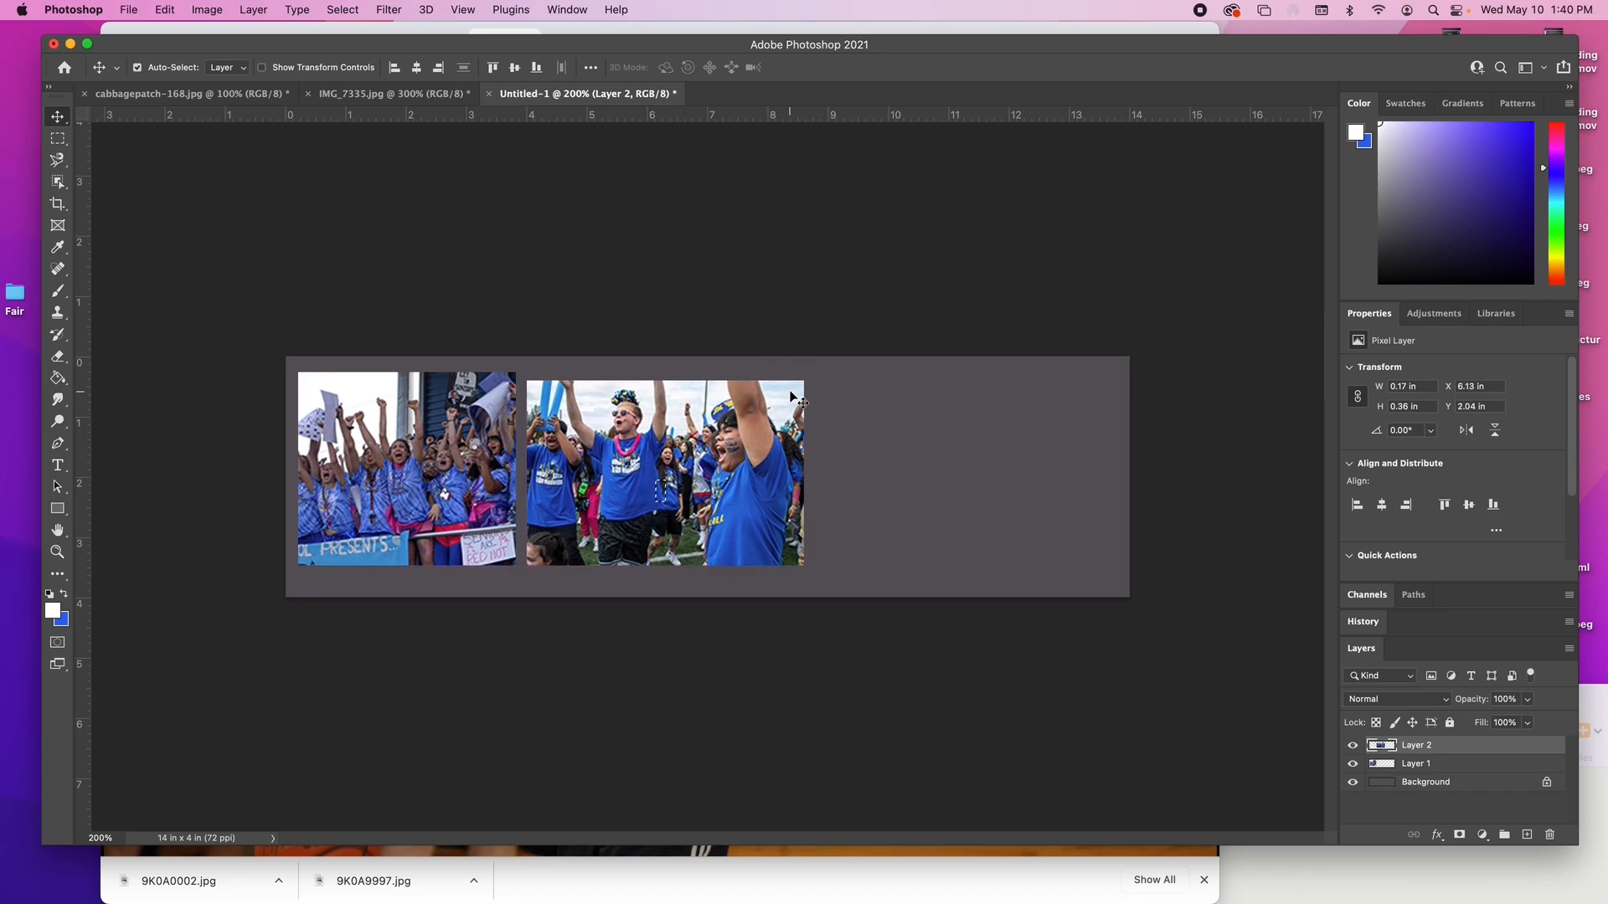
key(super+t)
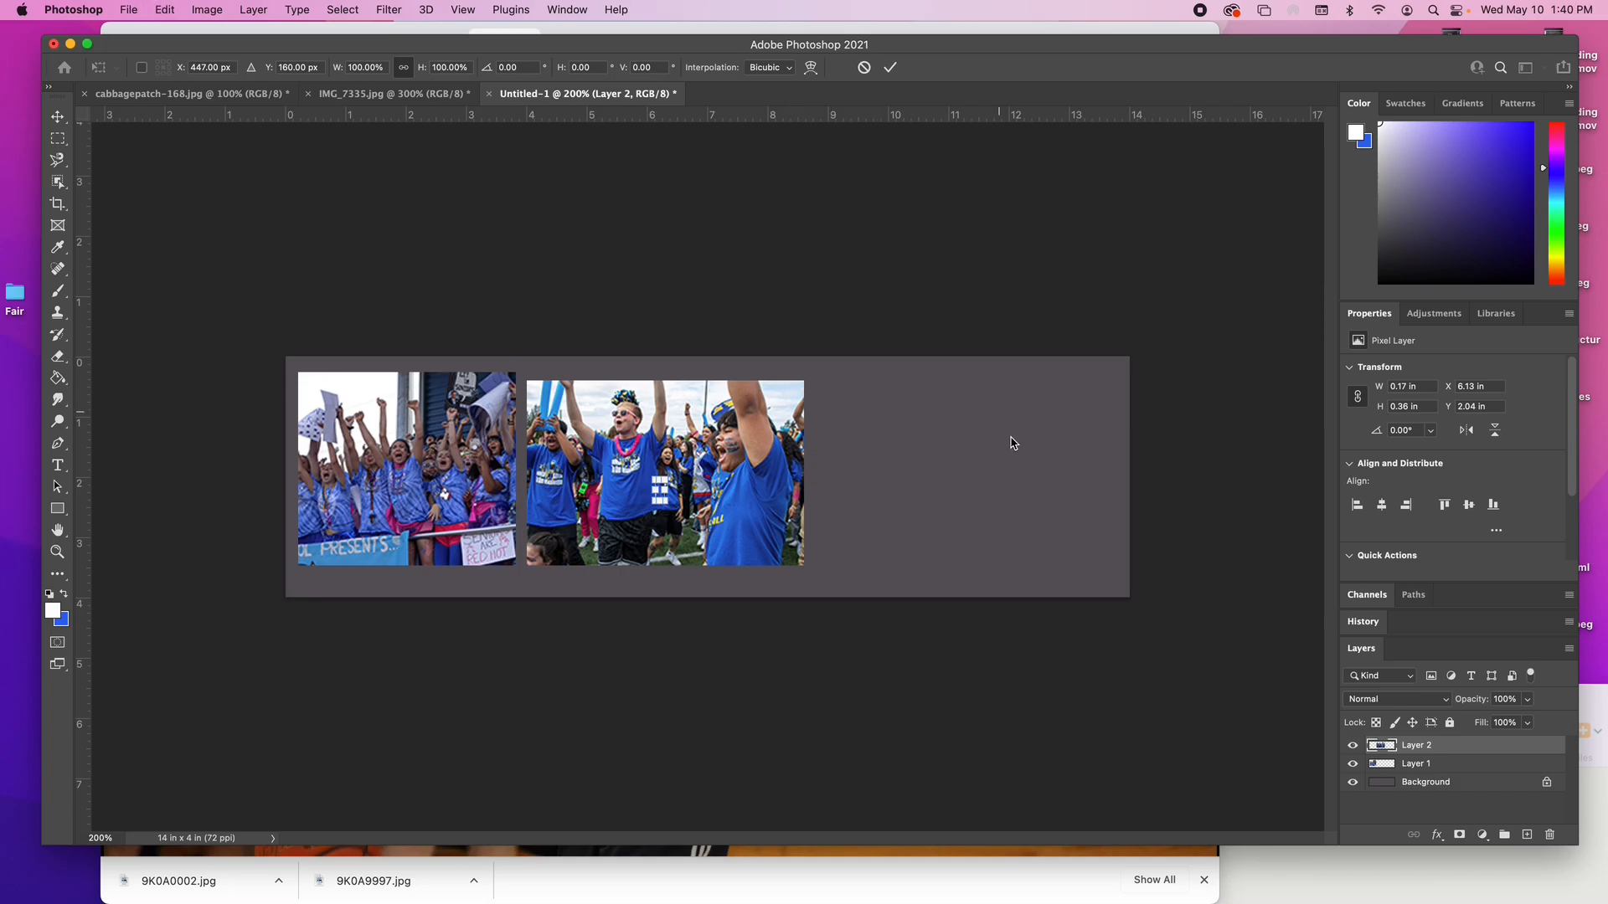
click(58, 117)
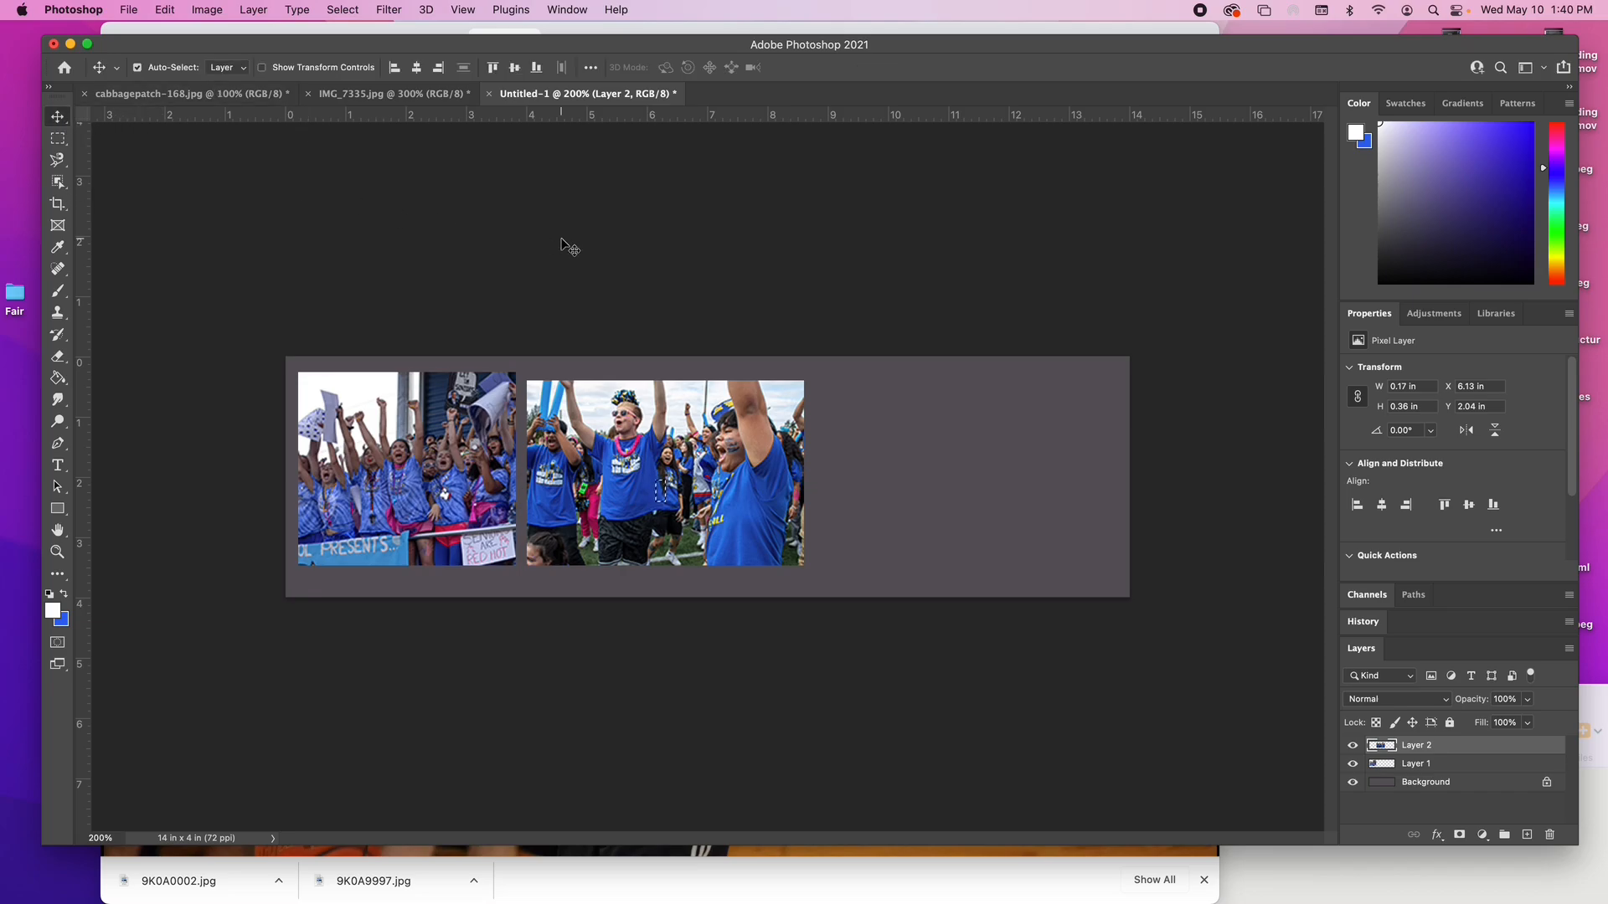
key(super+t)
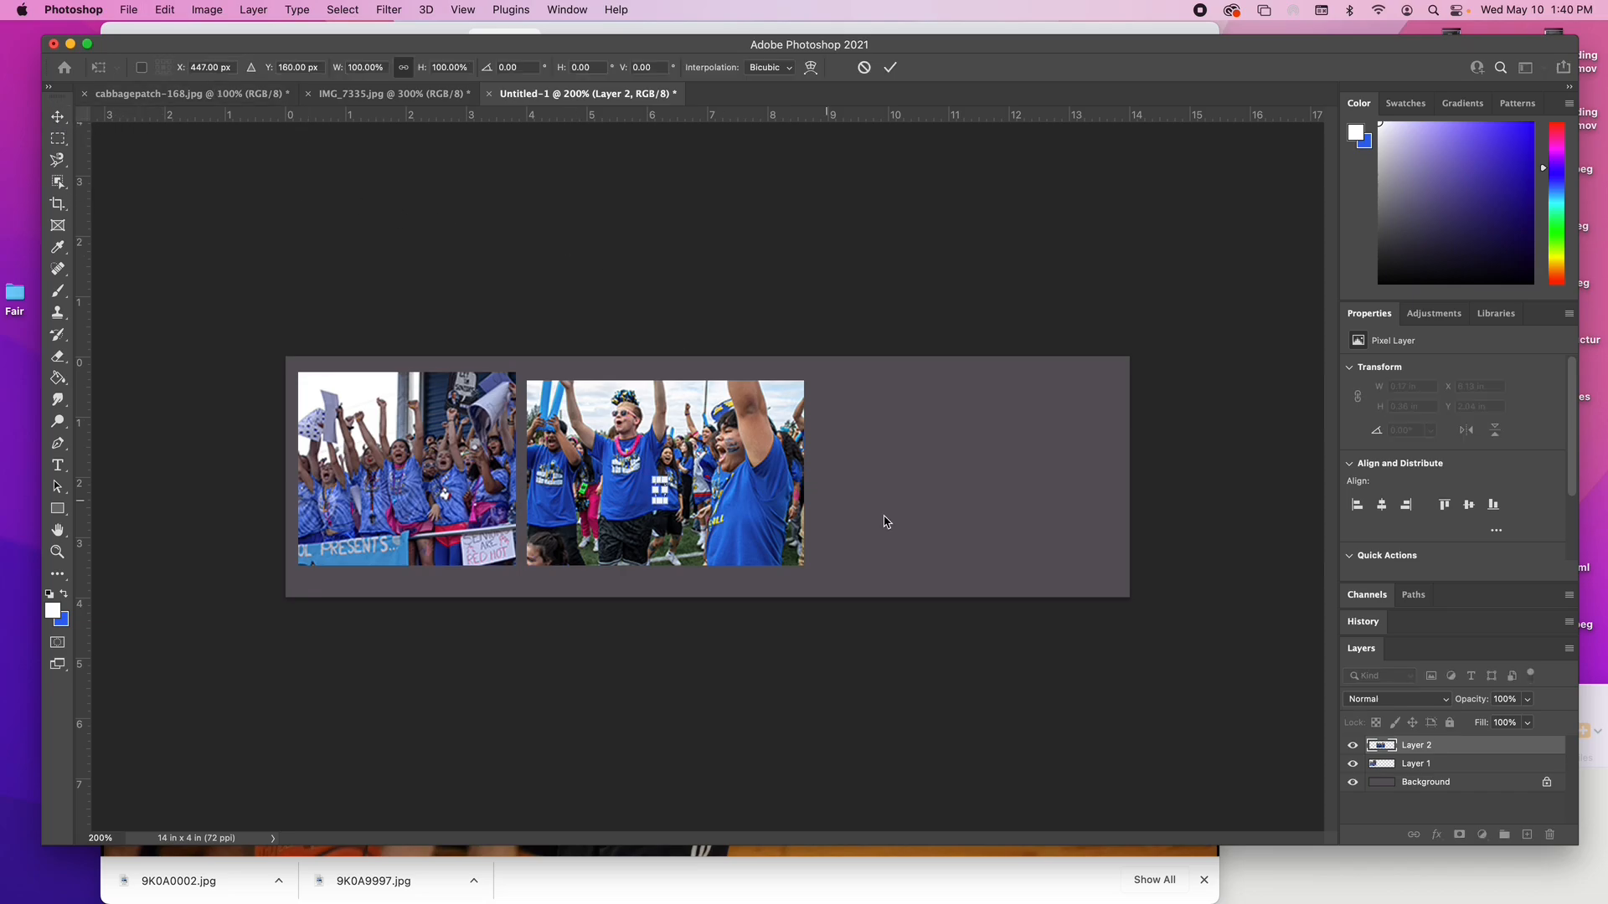
click(909, 542)
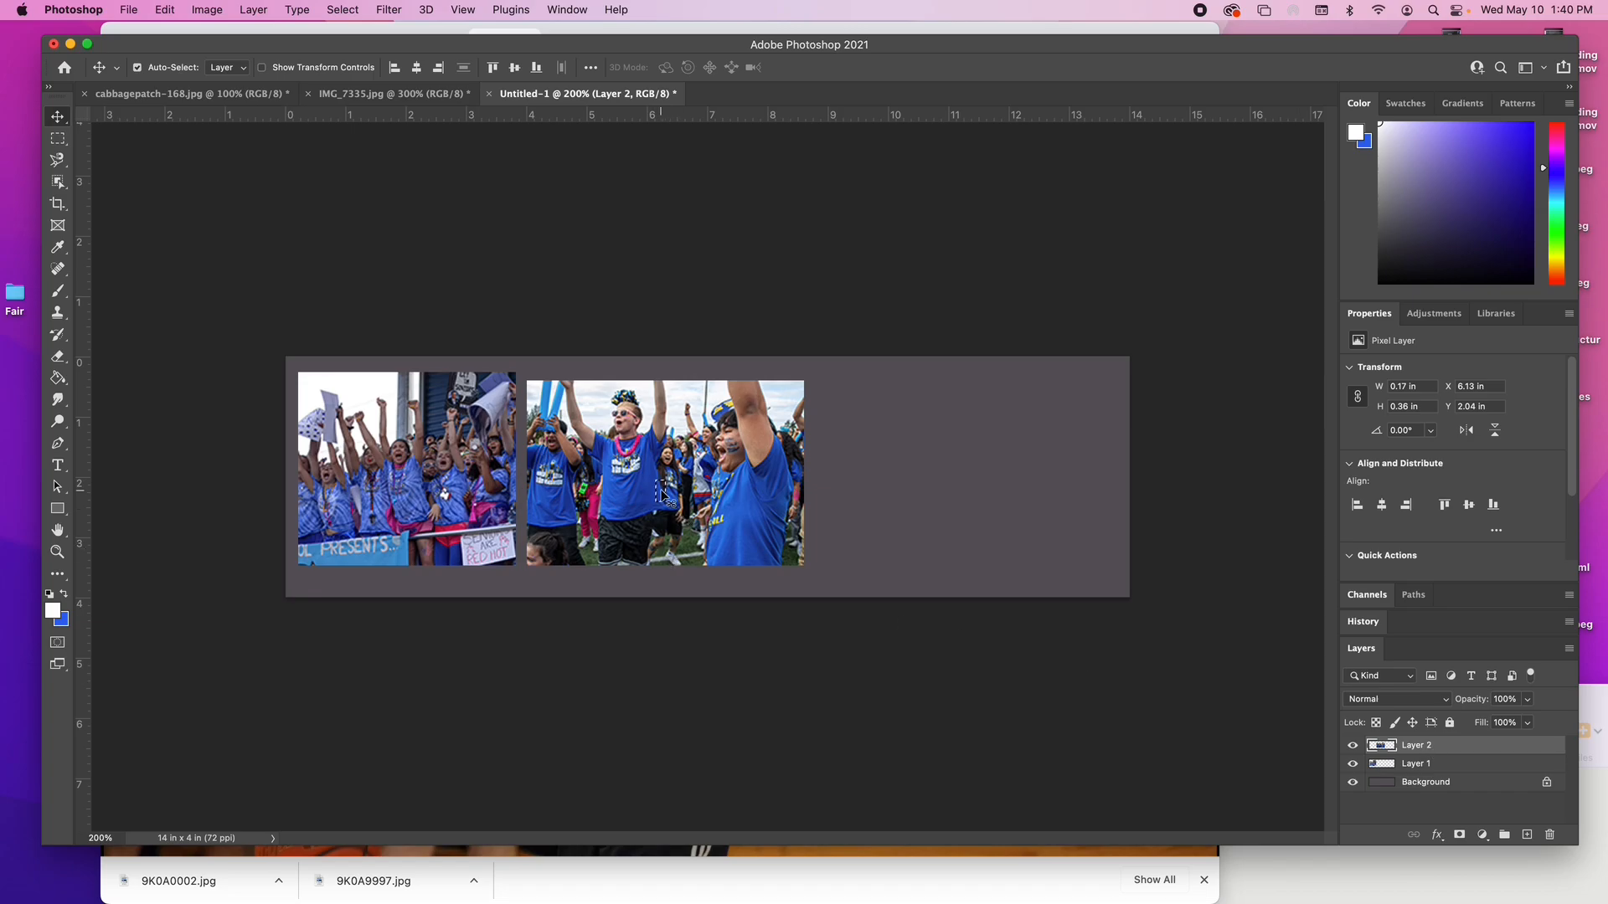
Step: Clear the leftover selection and enlarge the second photo to about 4.75 x 3.21 inches, keeping its lower-left corner in place
key(super+d)
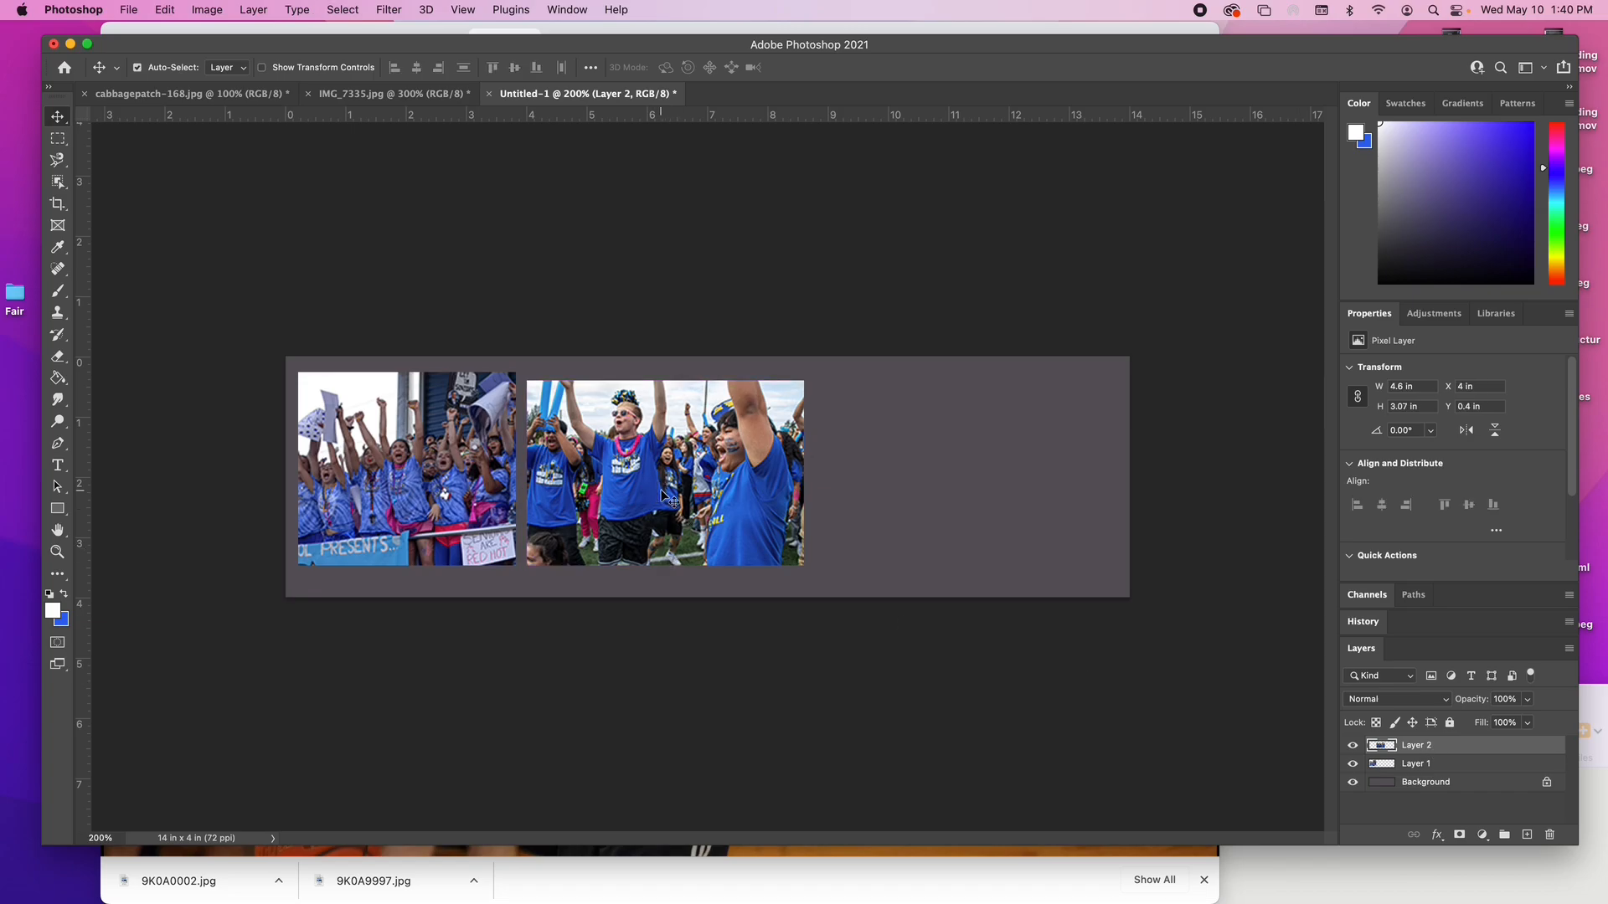
key(super+t)
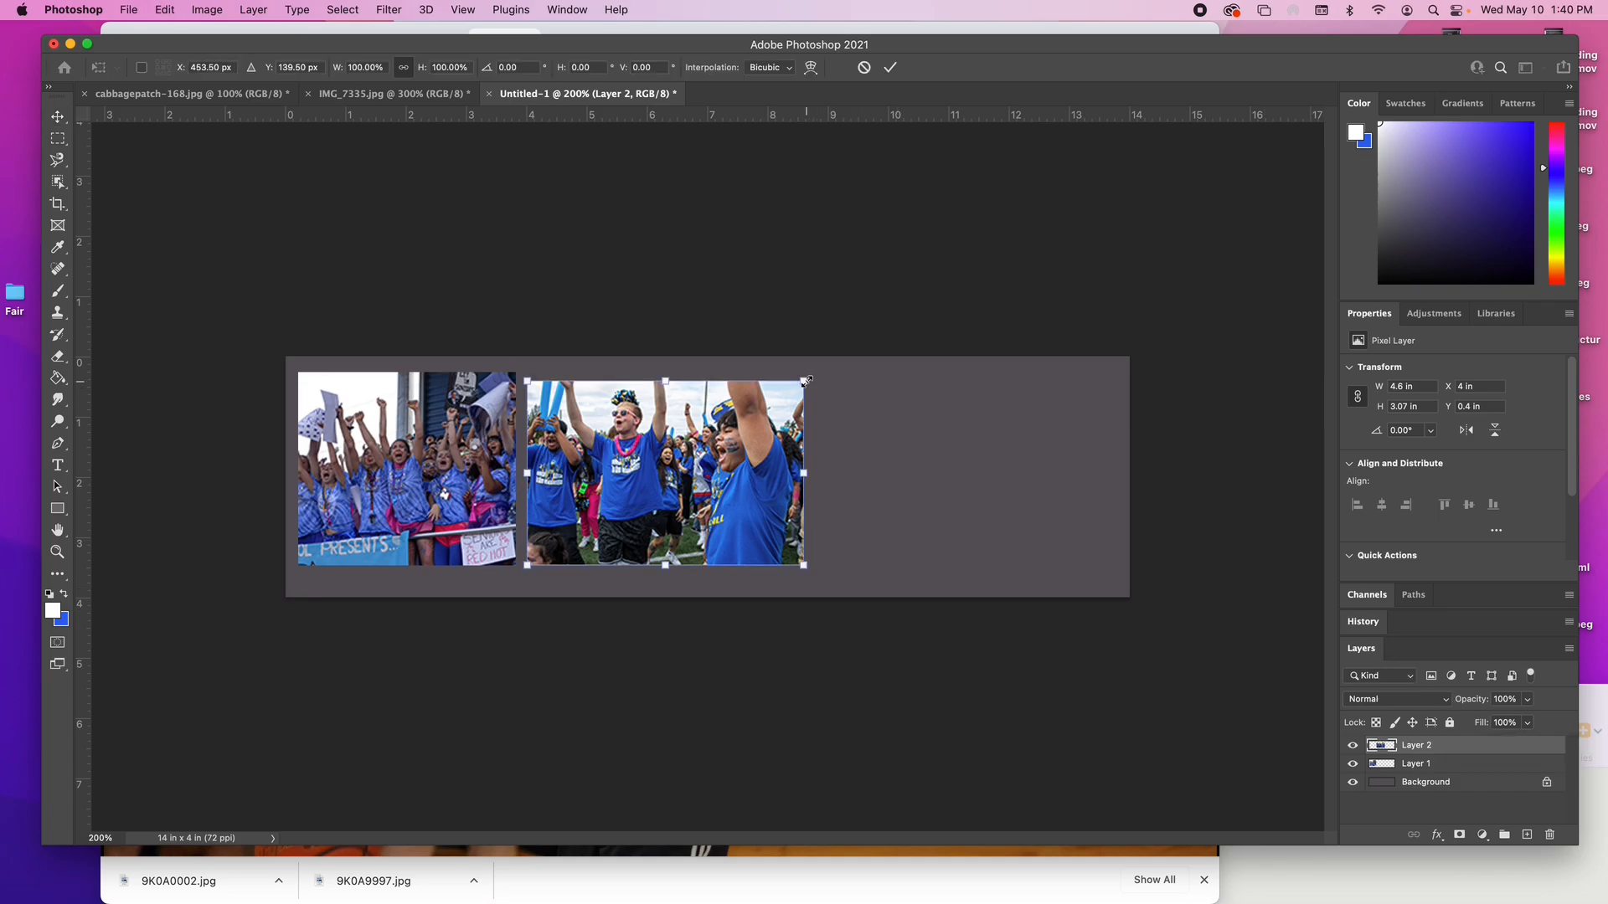
drag(804, 380, 823, 361)
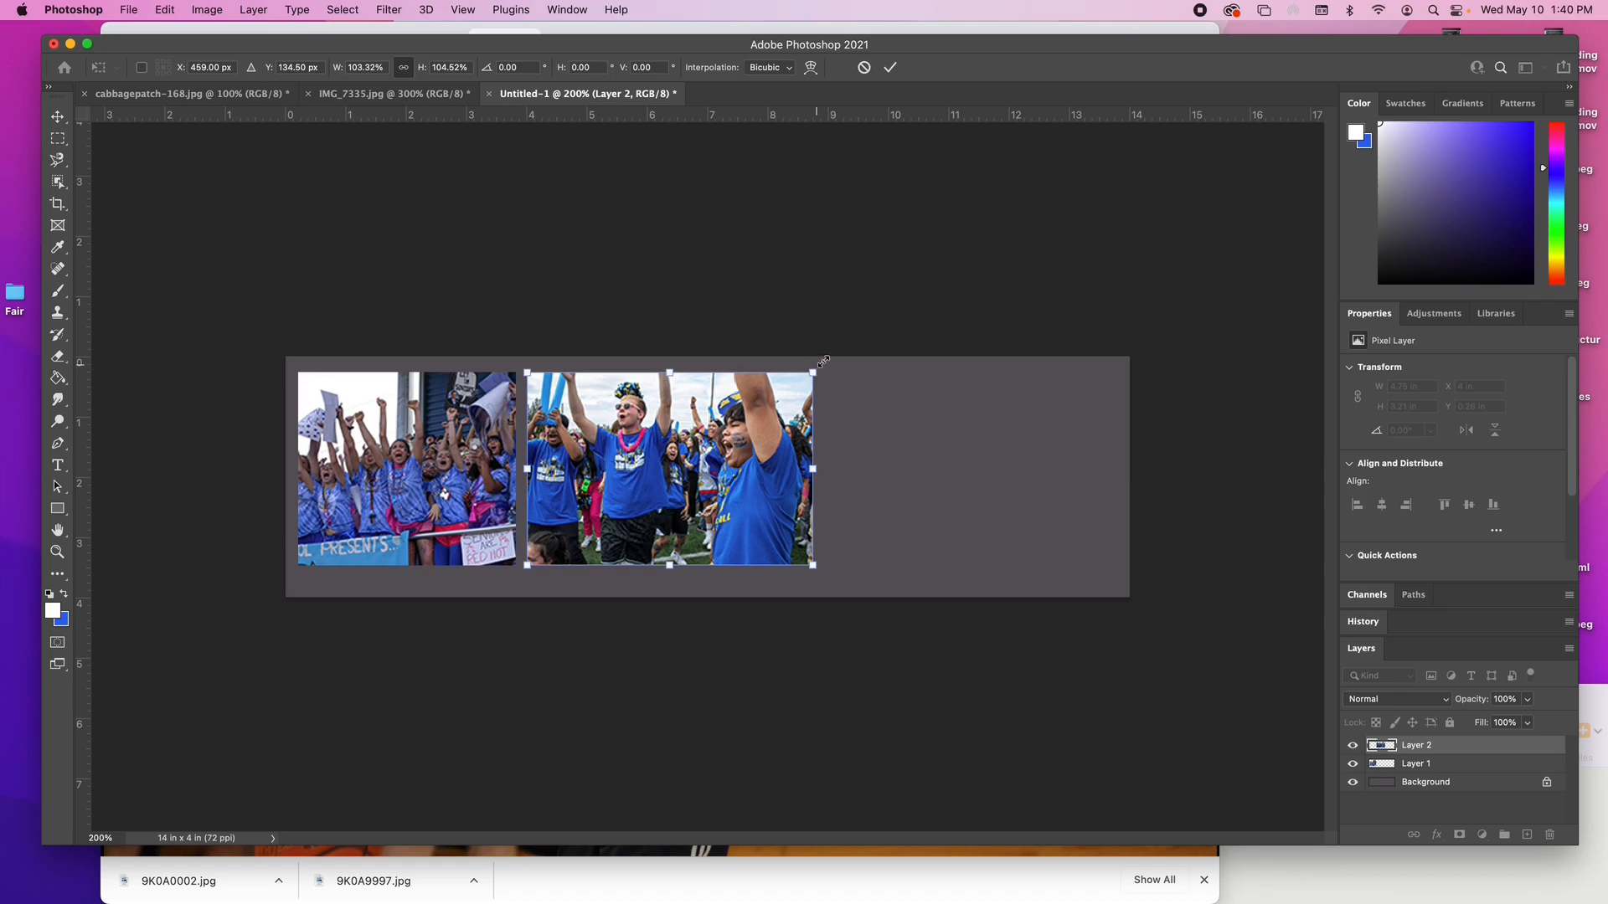
click(890, 66)
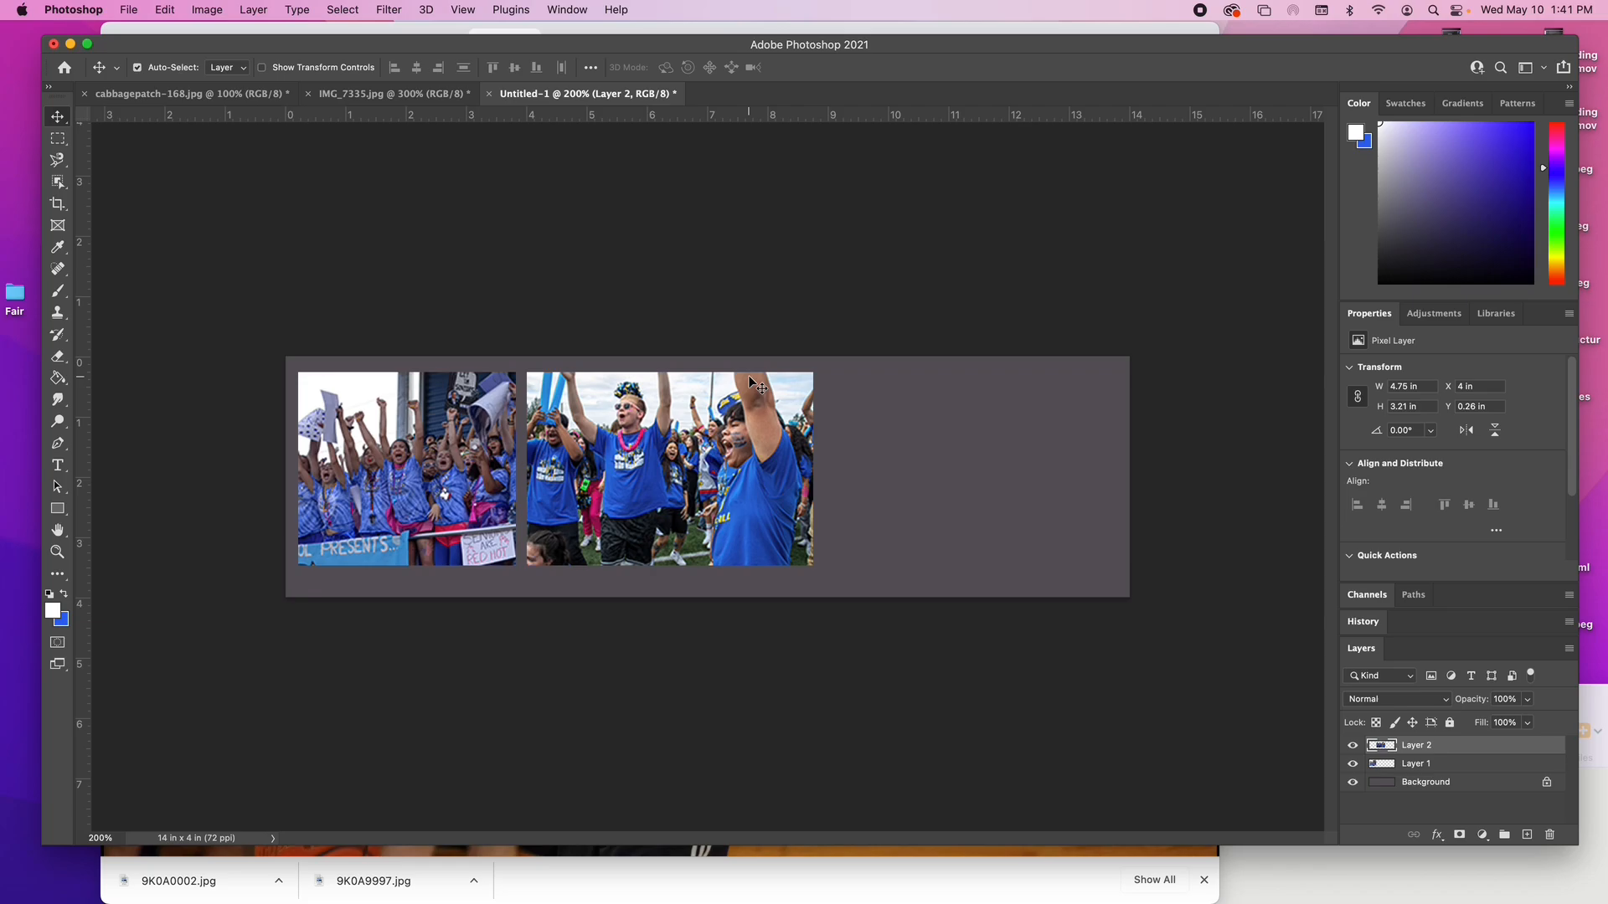
Step: Cut off the right-hand part of the second photo with a rectangular selection, leaving it about 3.9 inches wide, and deselect
click(57, 138)
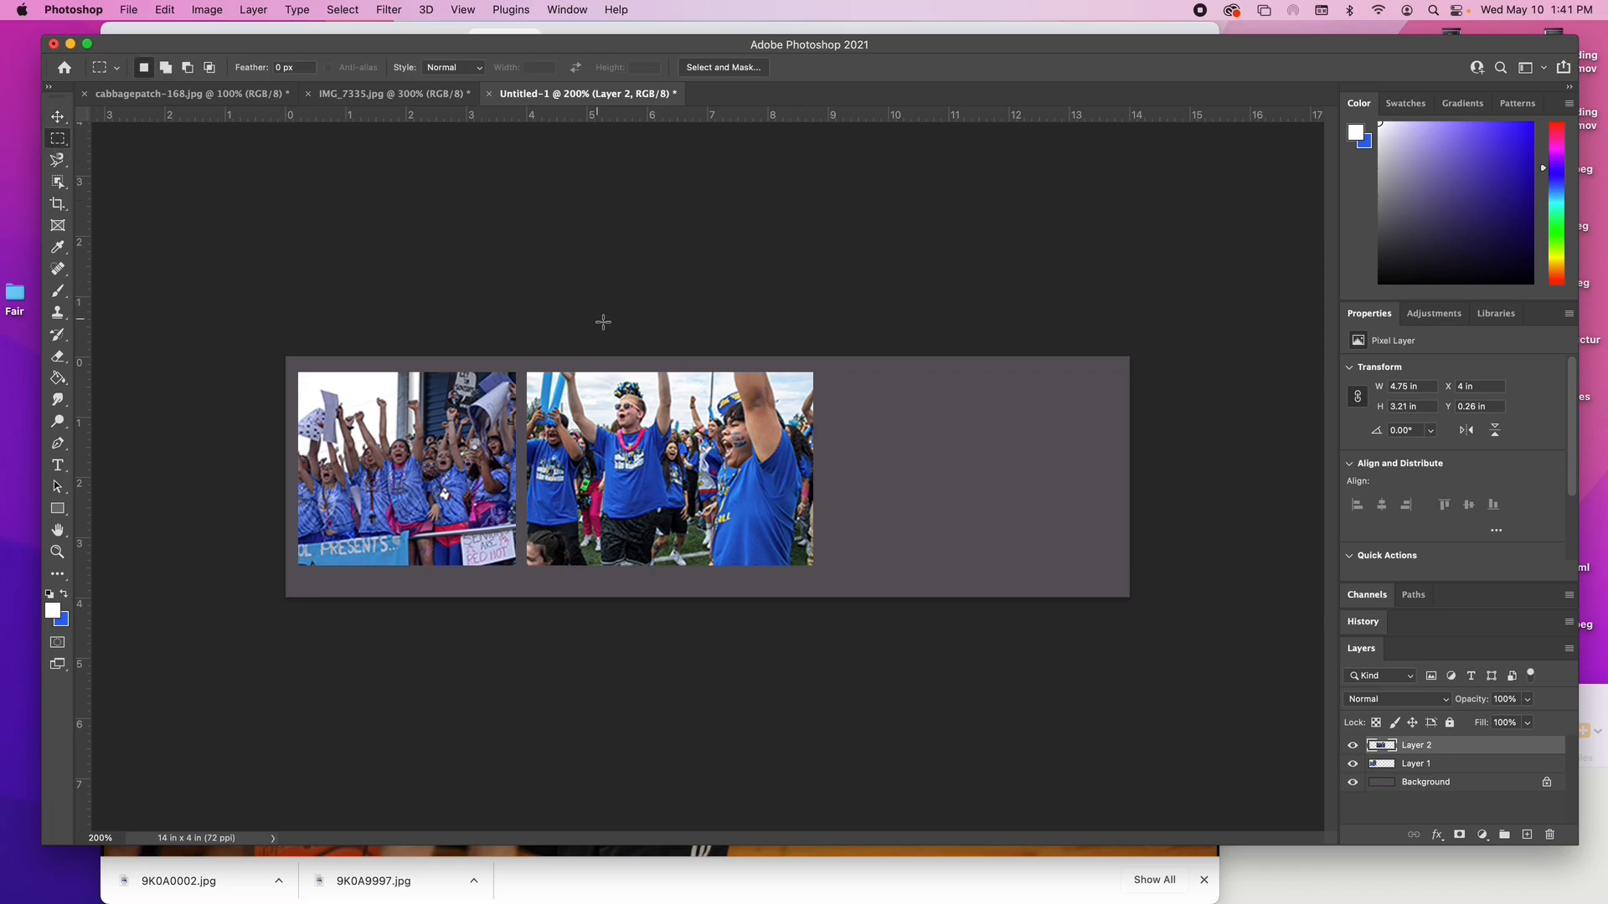
drag(762, 363, 873, 578)
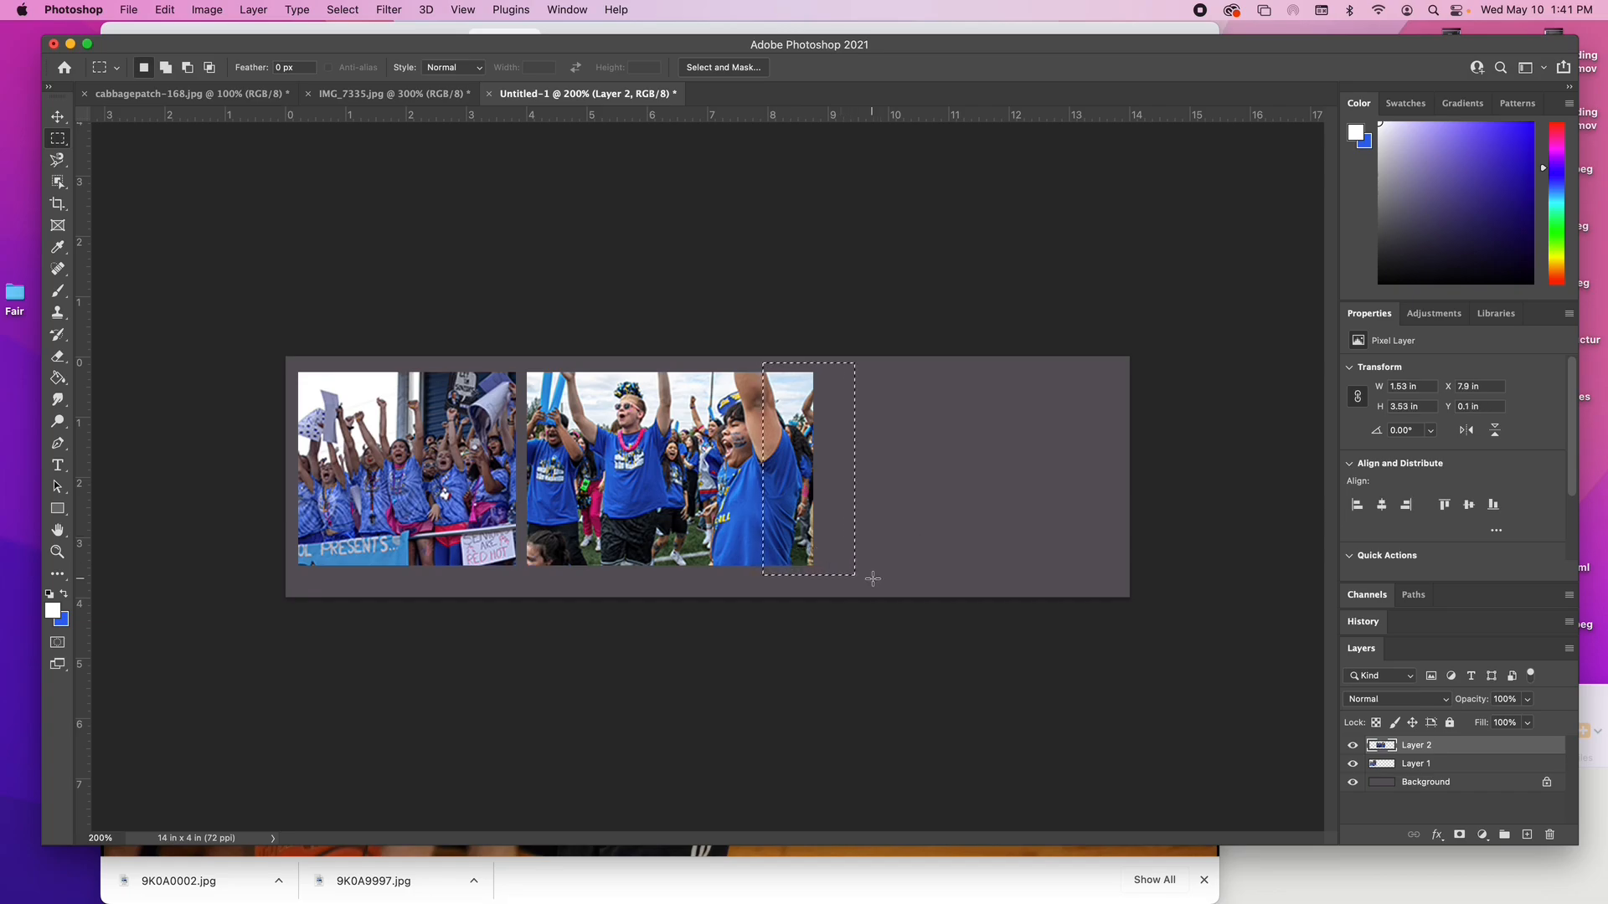
key(Delete)
key(super+d)
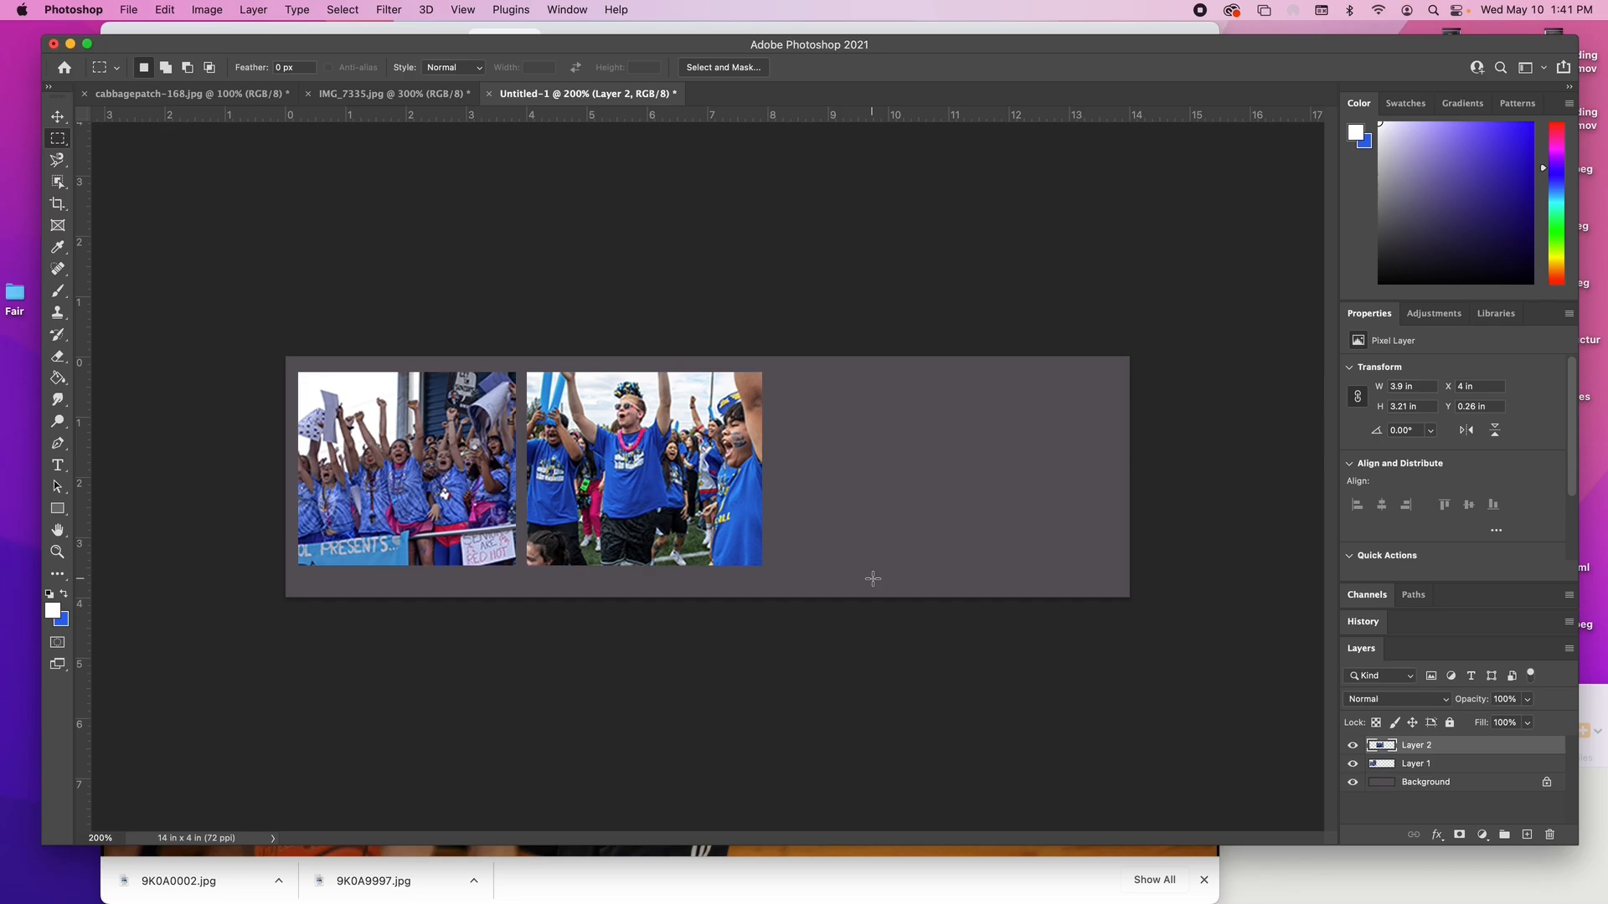
Step: Lay the second photo over the first with left edges aligned and trim its right overhang to a width of about 3.61 inches
click(56, 118)
drag(584, 425, 366, 433)
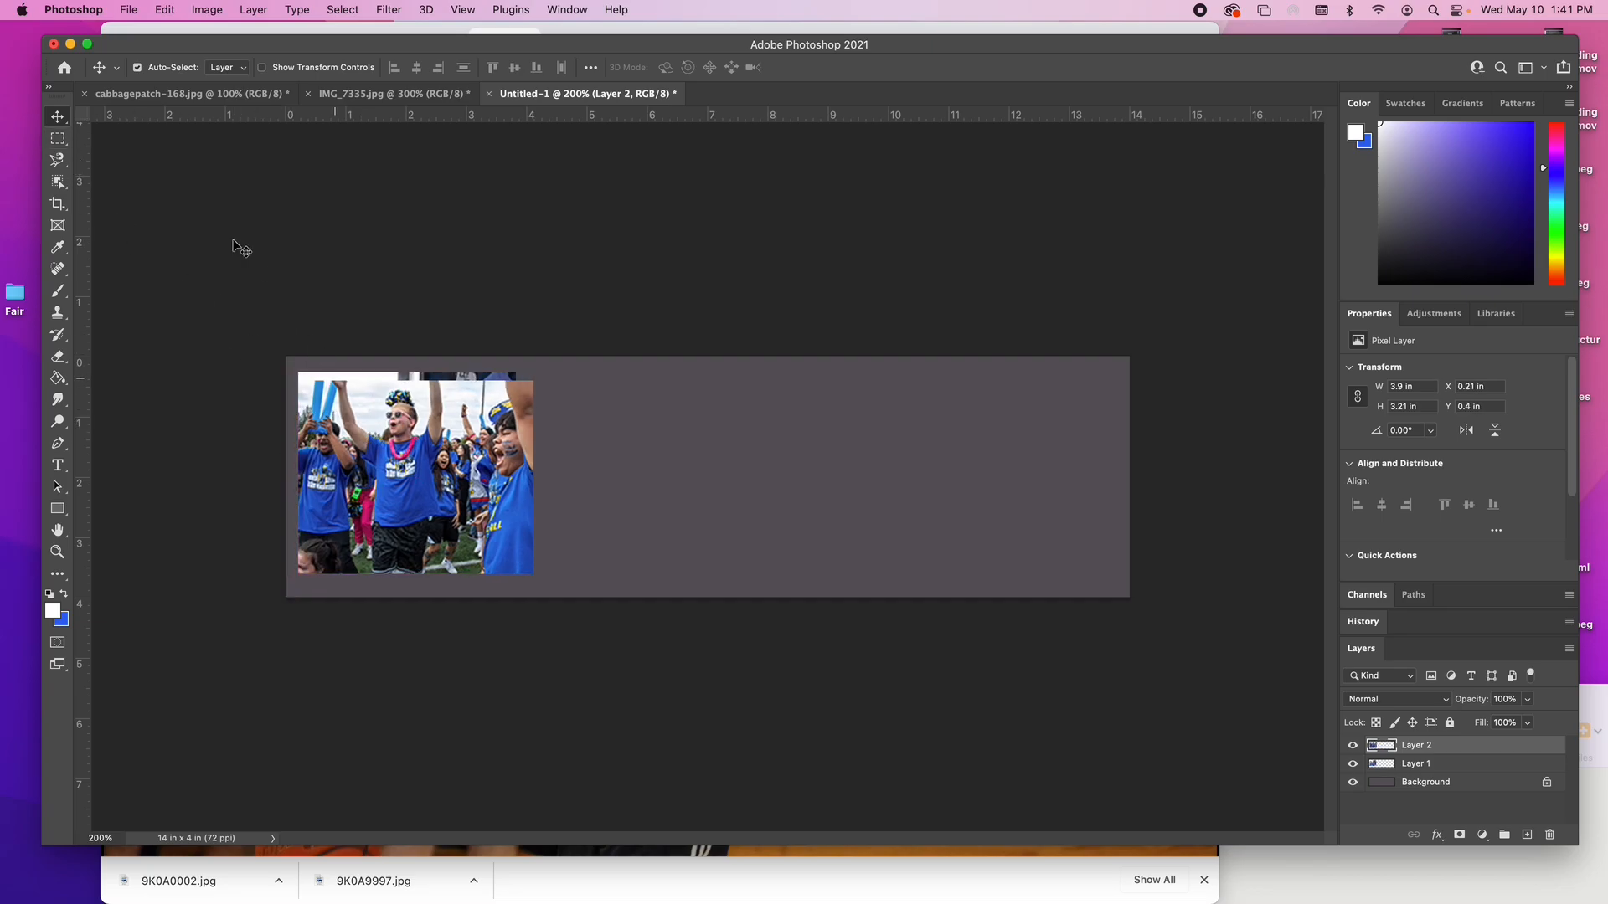
click(58, 139)
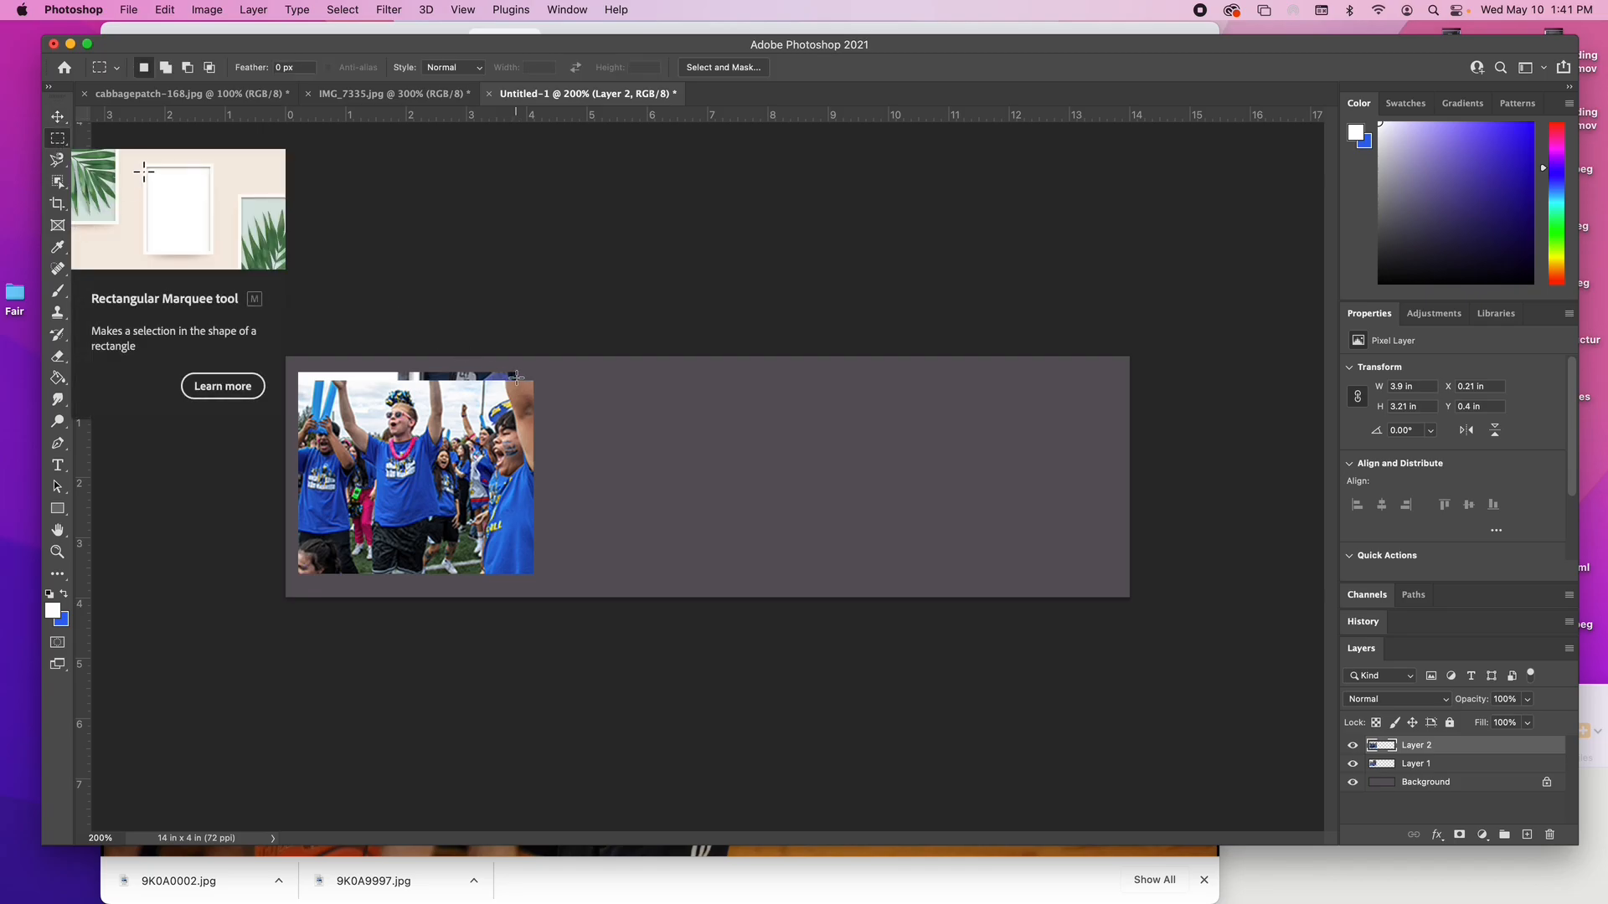
drag(516, 378, 557, 598)
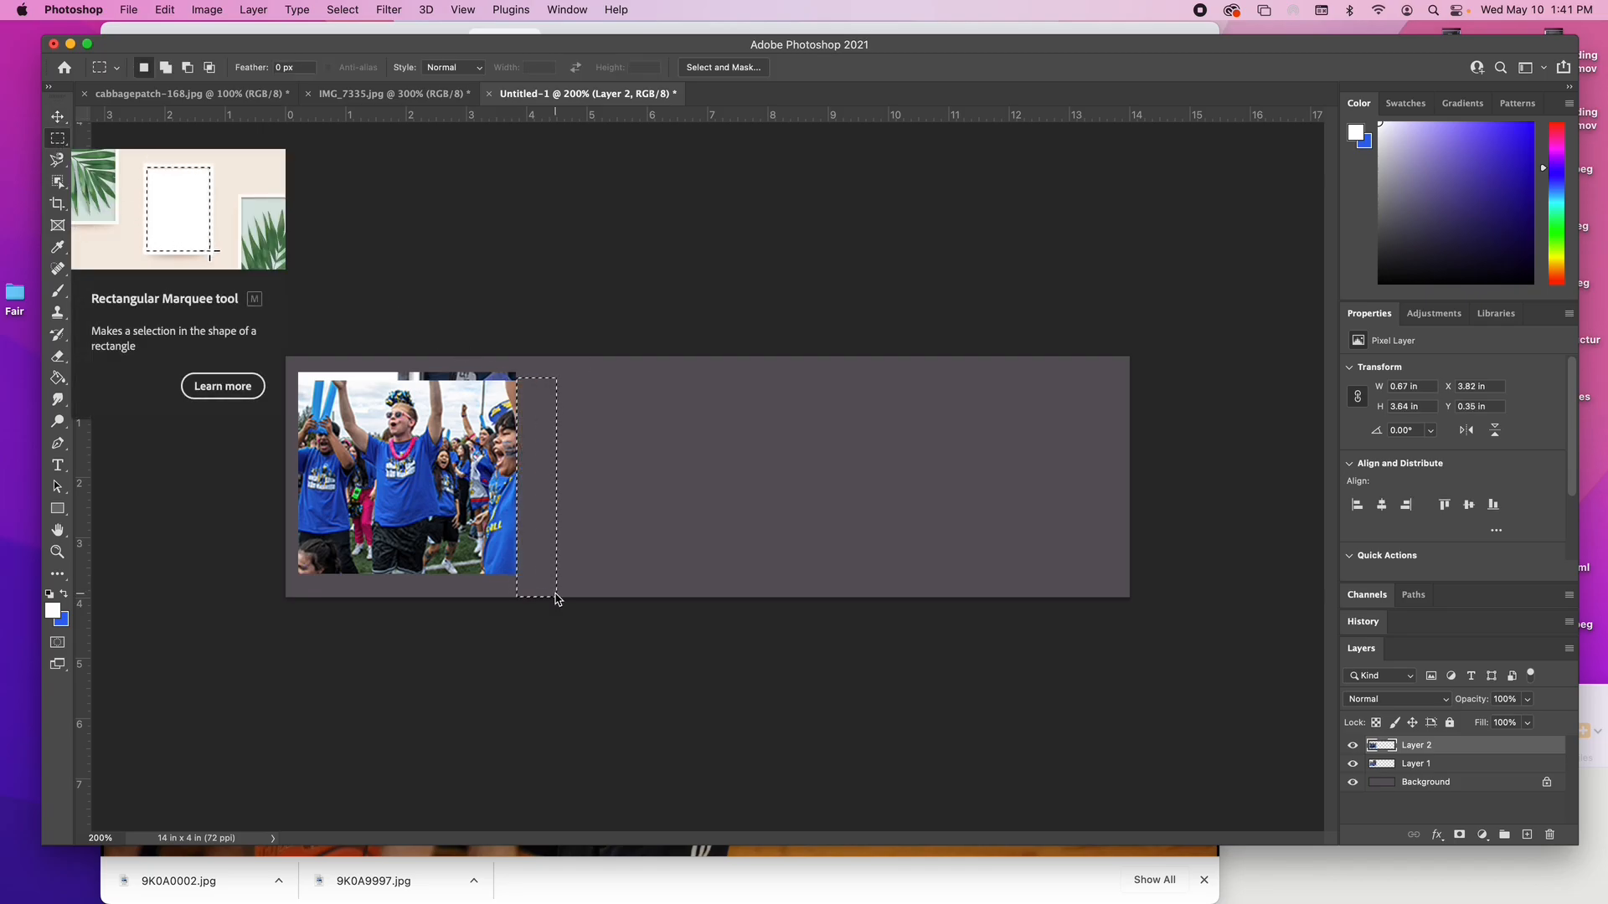
click(559, 602)
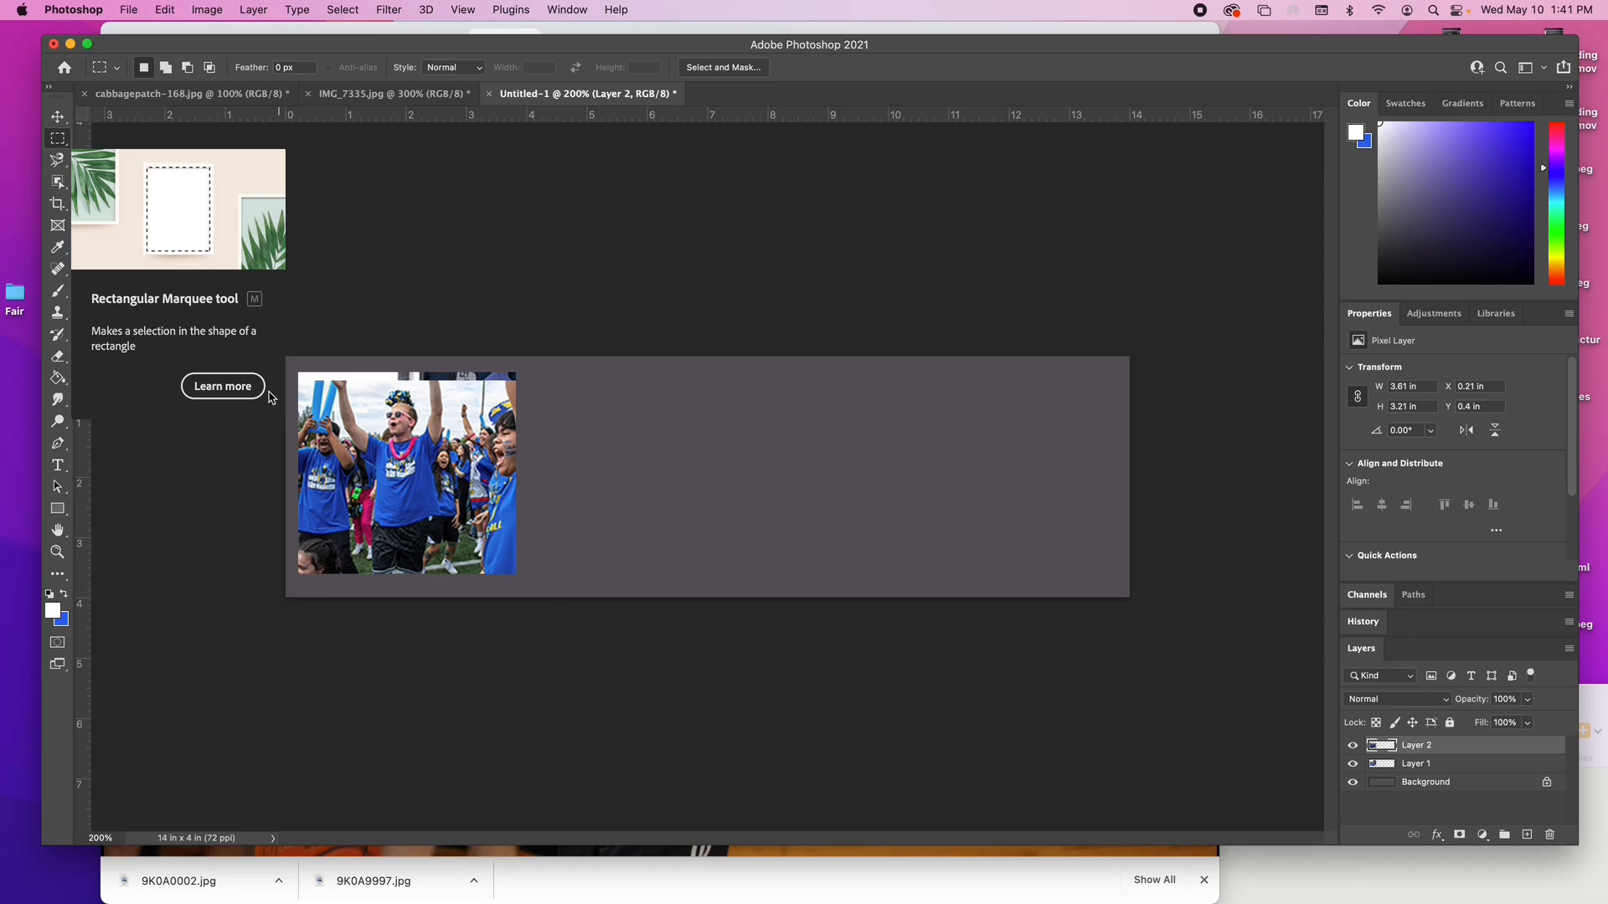
drag(386, 500, 429, 474)
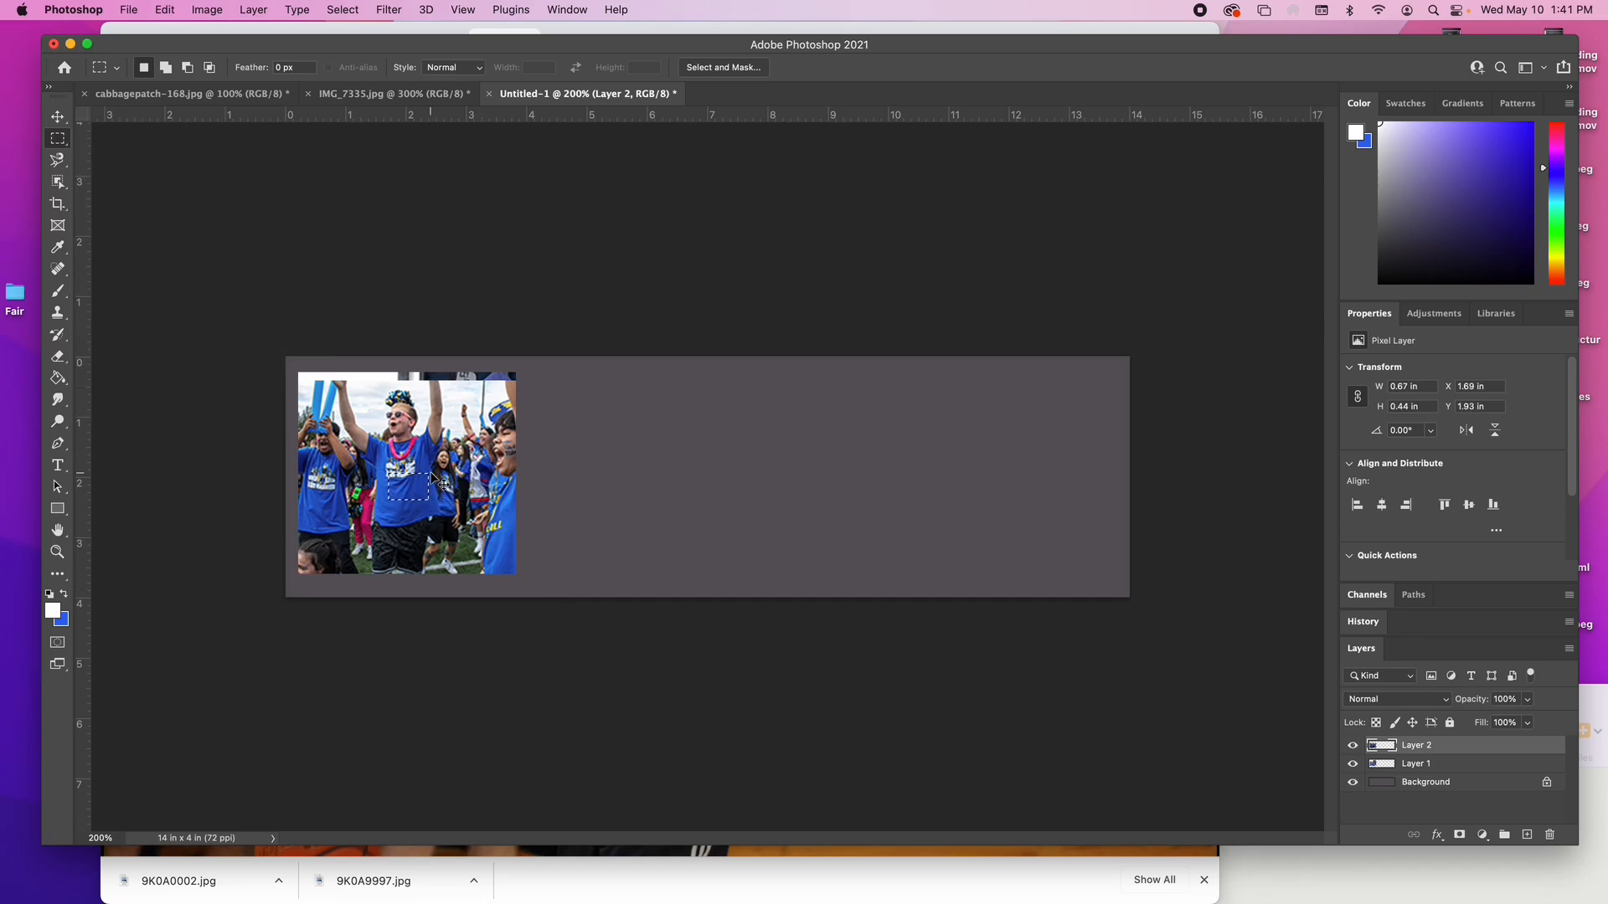
click(430, 473)
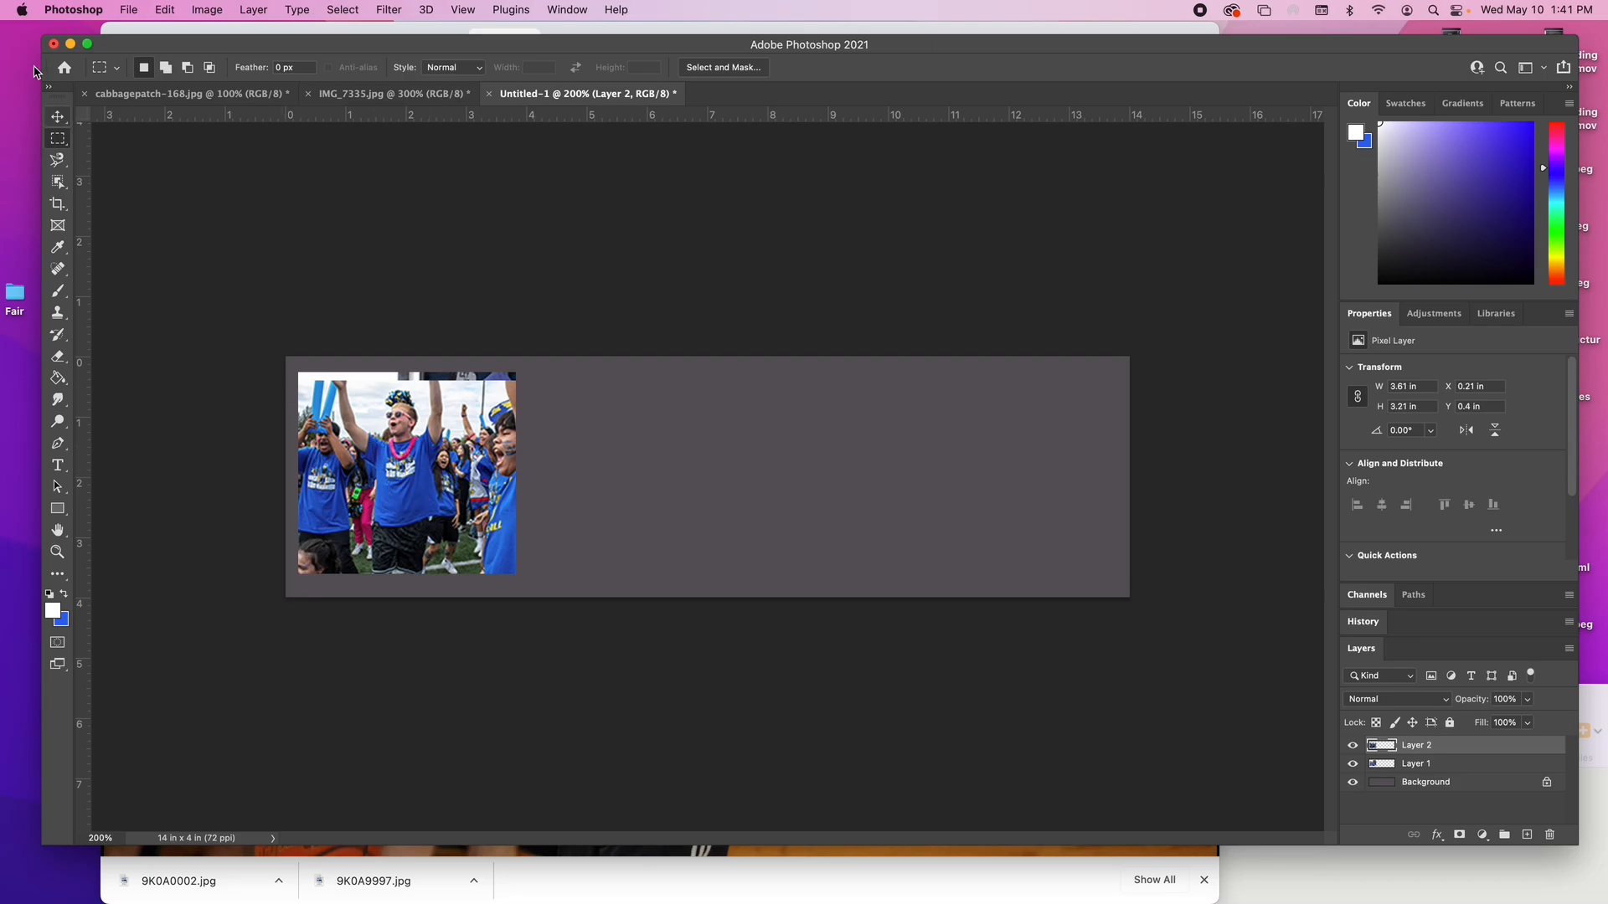
click(58, 117)
click(58, 138)
drag(440, 451, 510, 458)
click(482, 433)
Step: Move the second photo back to the right of the first, leaving a narrow gap, at about X 4.07 in and Y 0.28 in
click(58, 117)
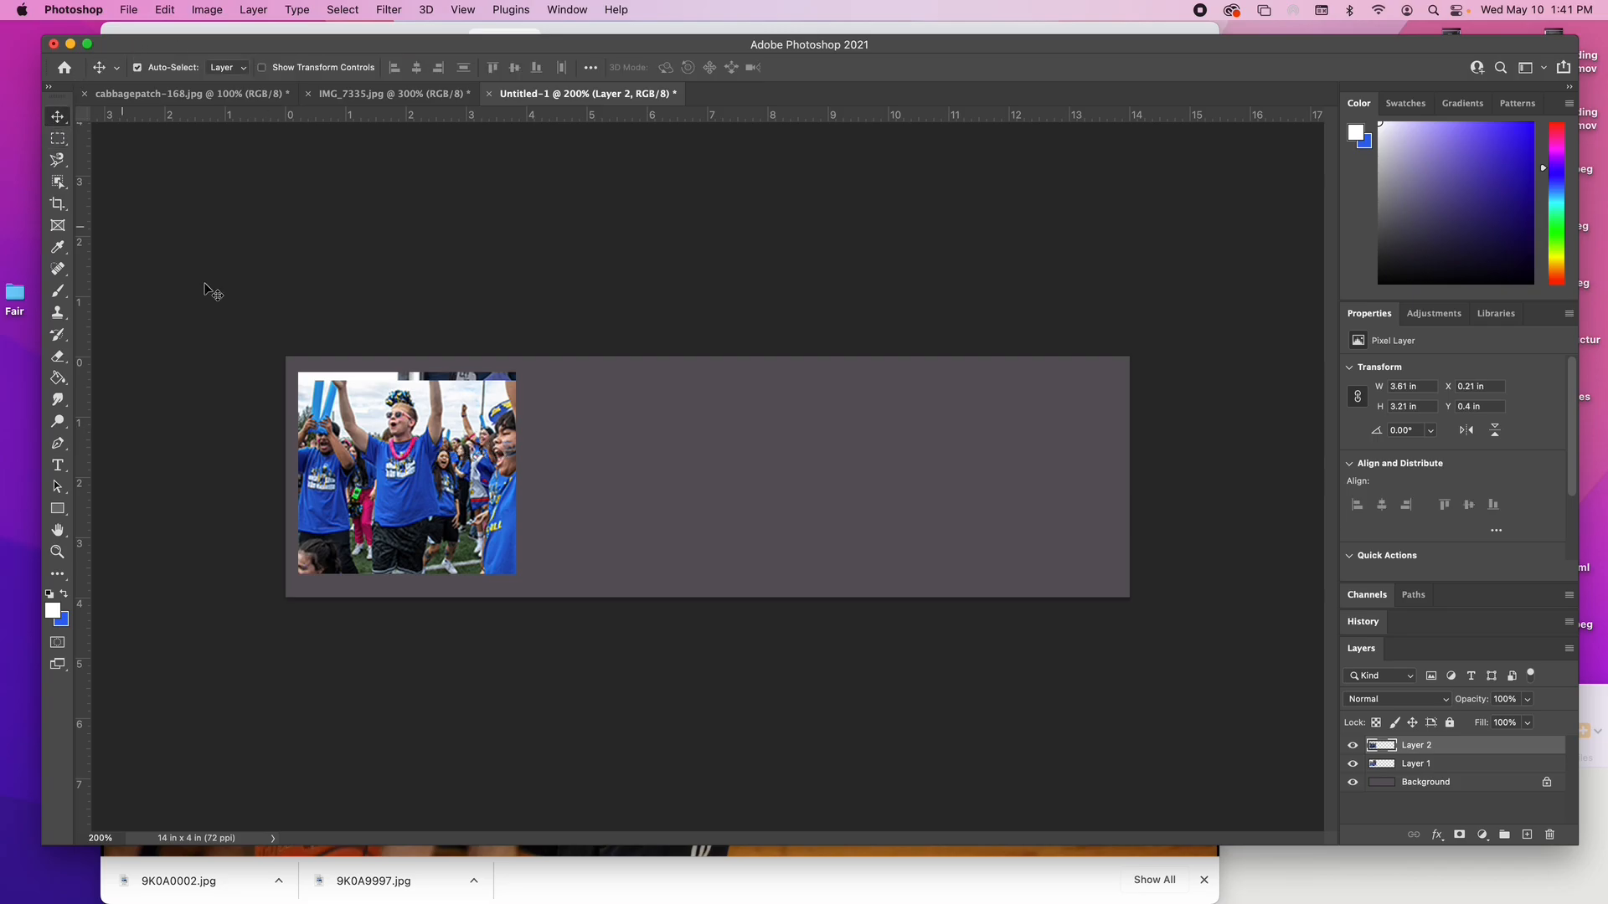
drag(423, 455, 626, 448)
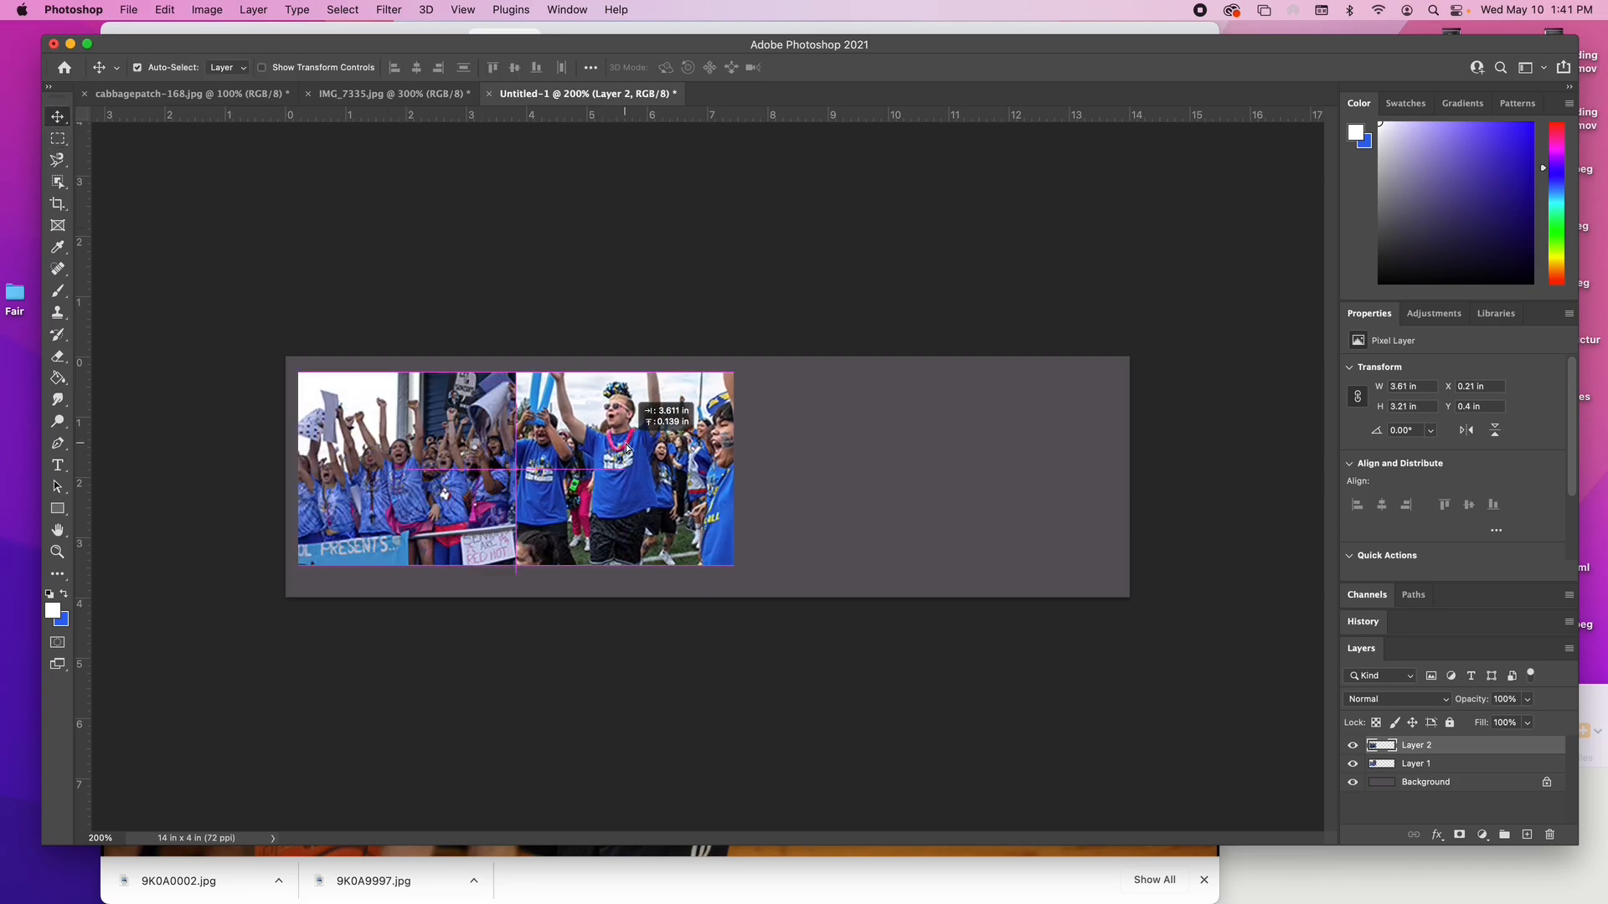
key(Right)
key(Right)
key(Right)
key(Right)
key(Right)
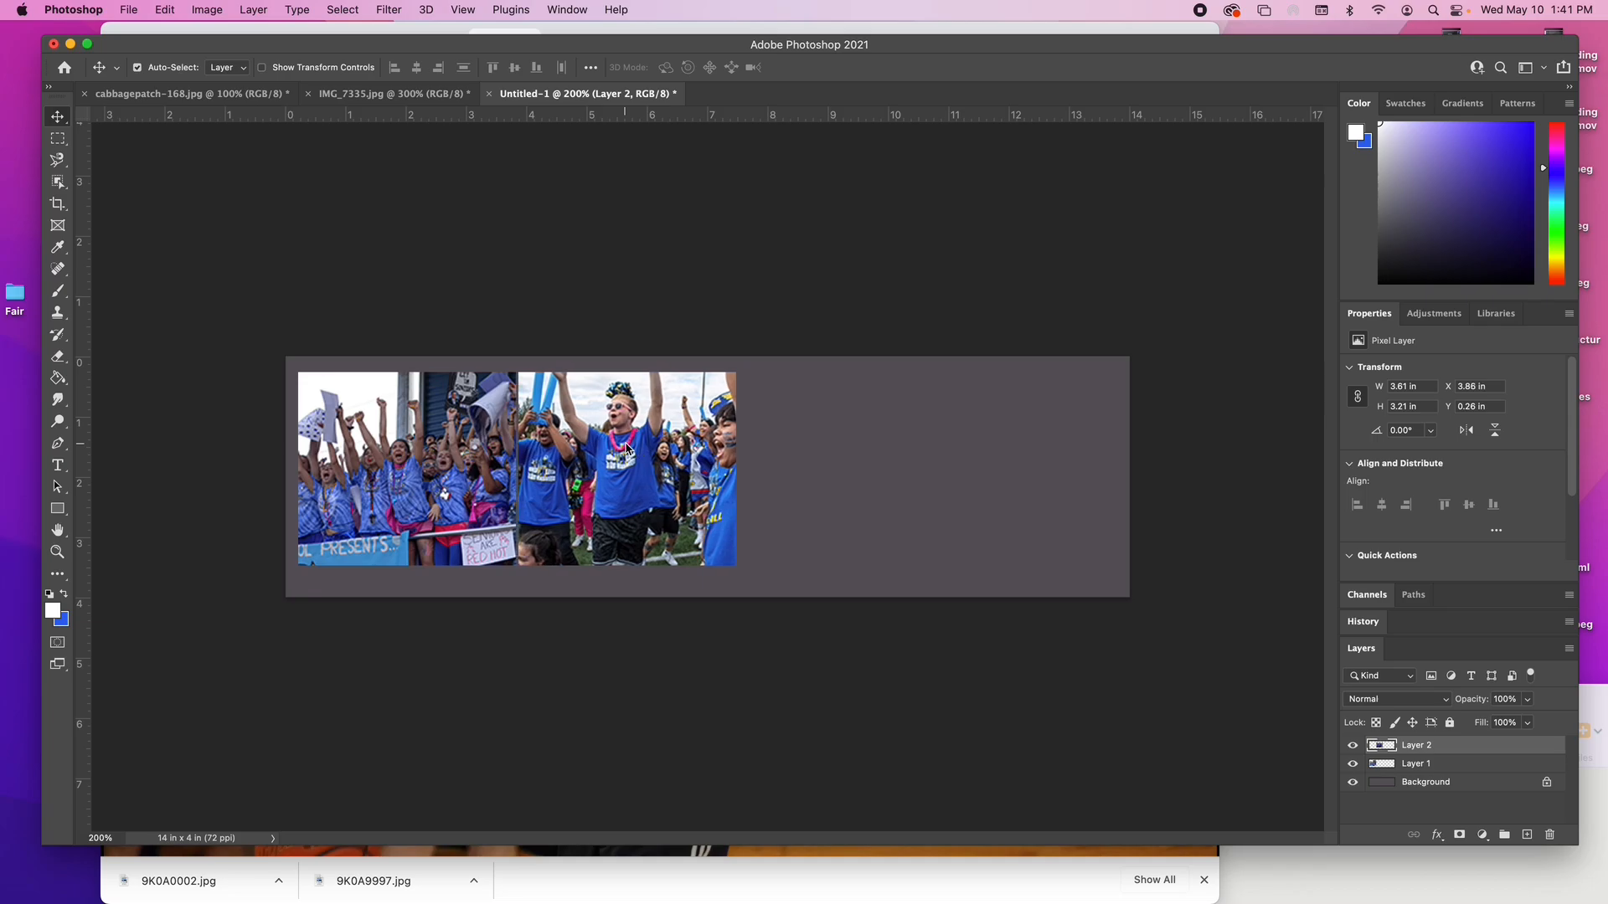
key(Right)
key(Right)
key(Right)
key(Right)
key(Right)
key(Right)
key(Right)
key(Right)
key(Right)
key(Right)
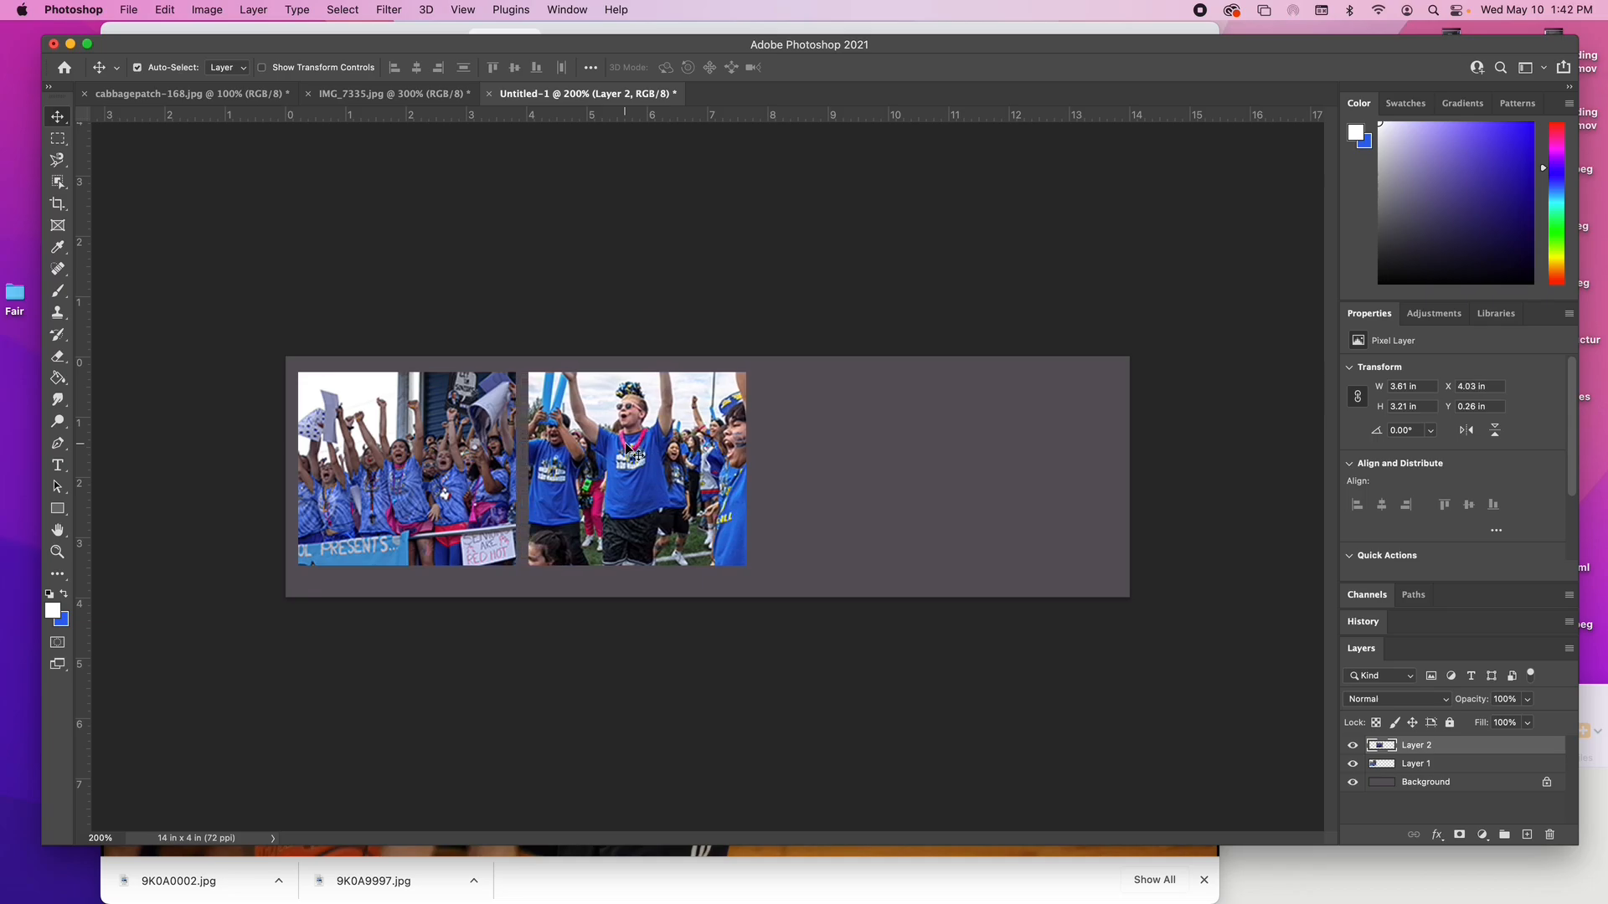
key(Right)
key(Right)
key(Right)
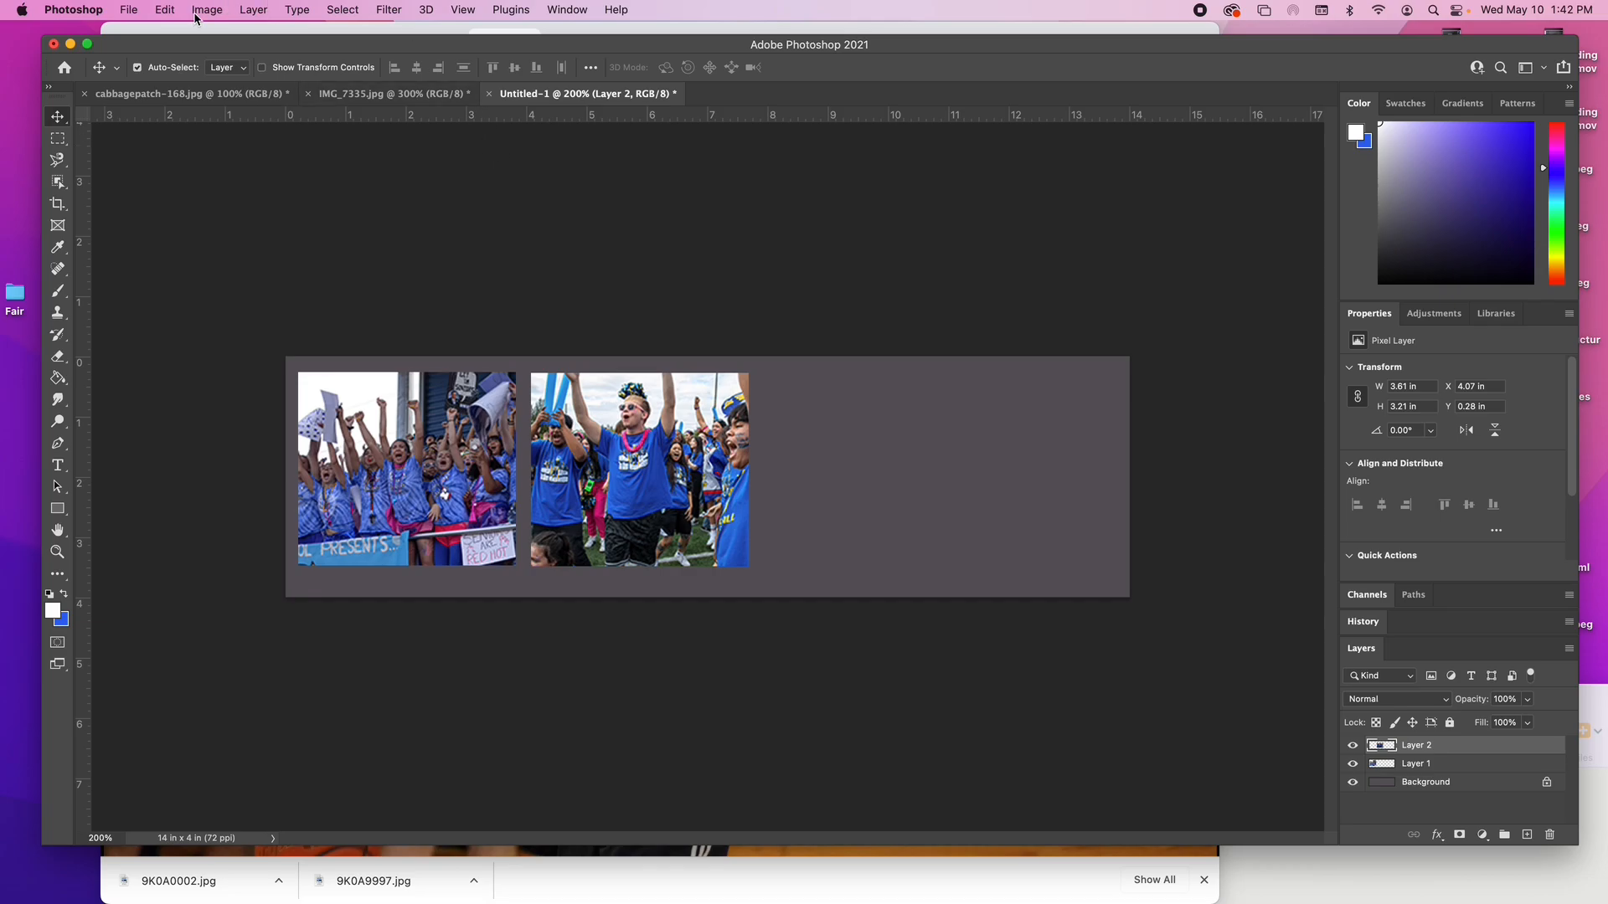
Step: Add a Stroke layer style to the second photo in white (#ffffff) with a size of 7 px
click(256, 10)
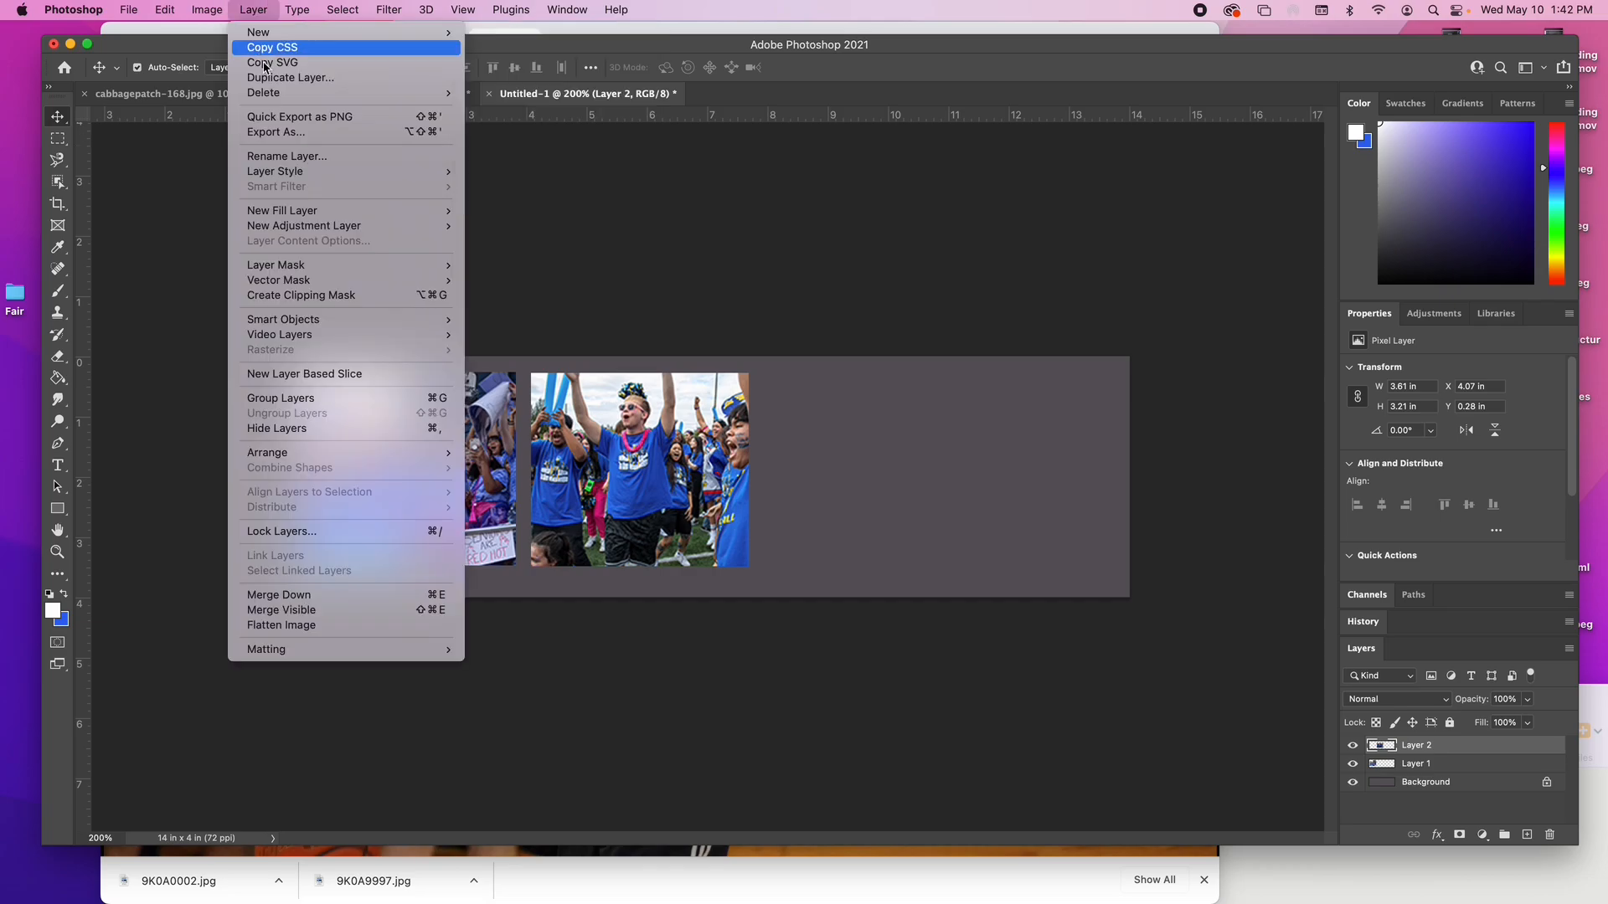
mouse_move(302, 171)
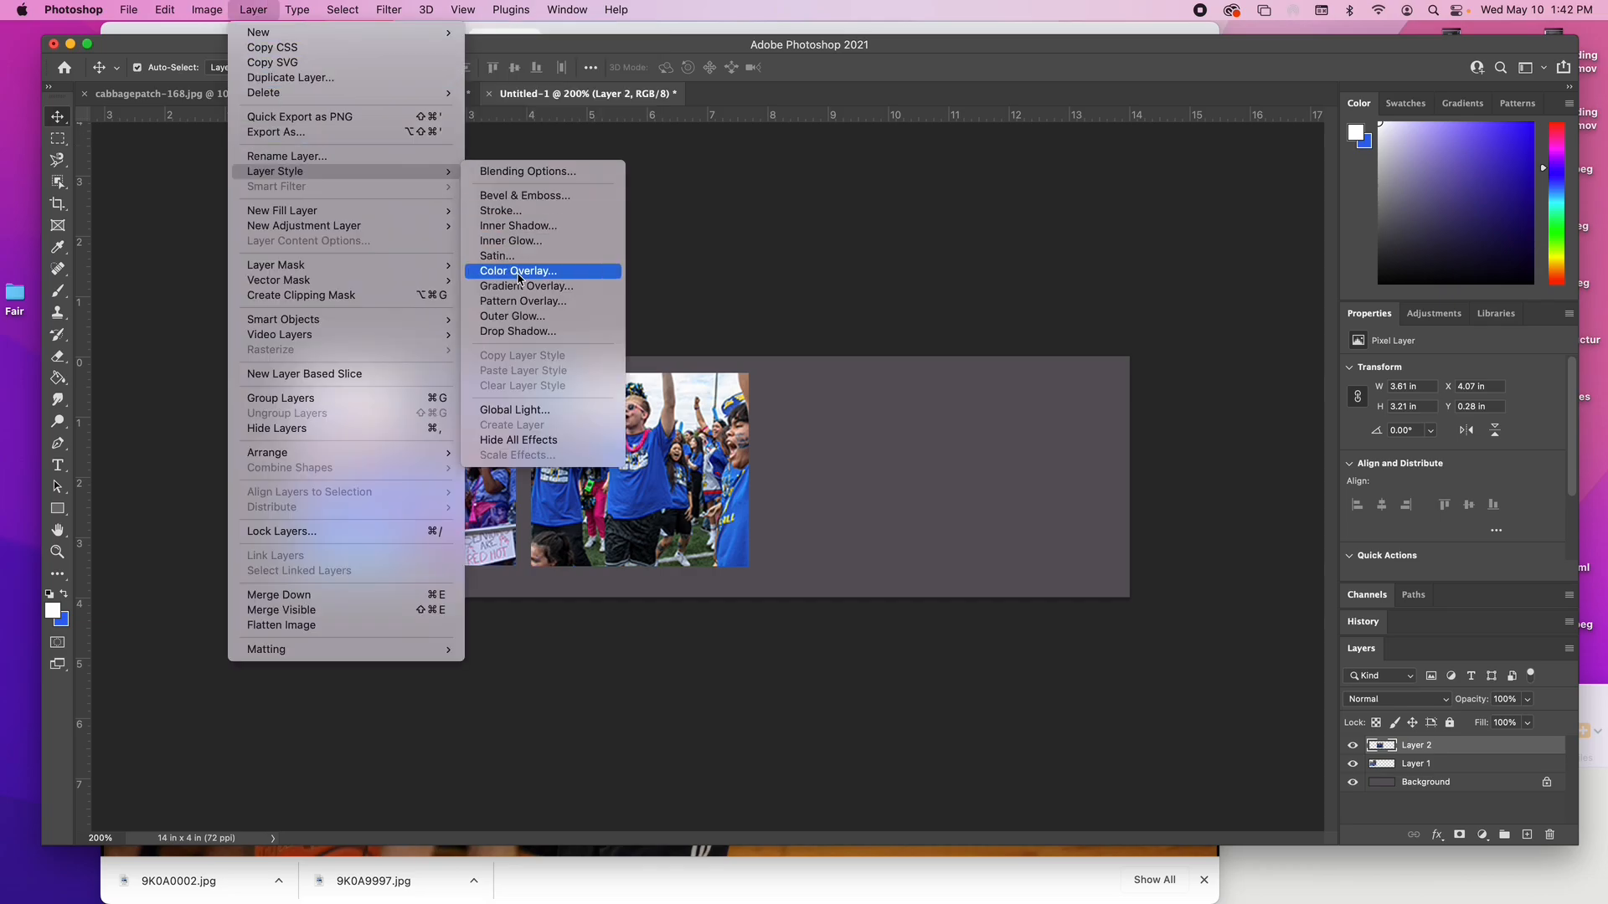
click(514, 210)
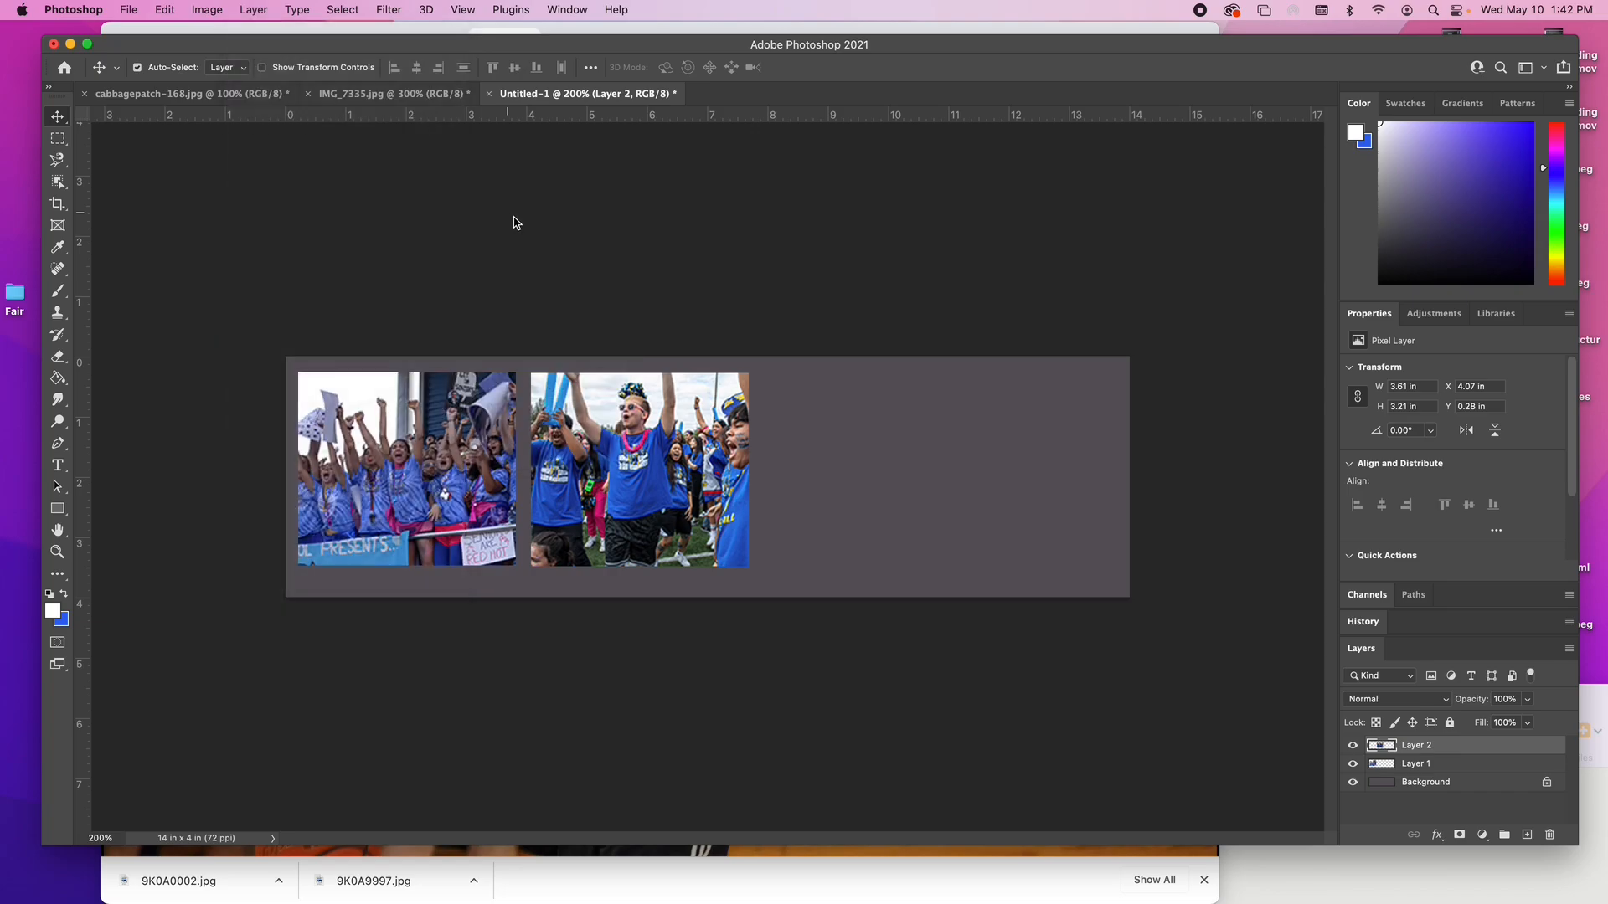
drag(654, 256, 929, 235)
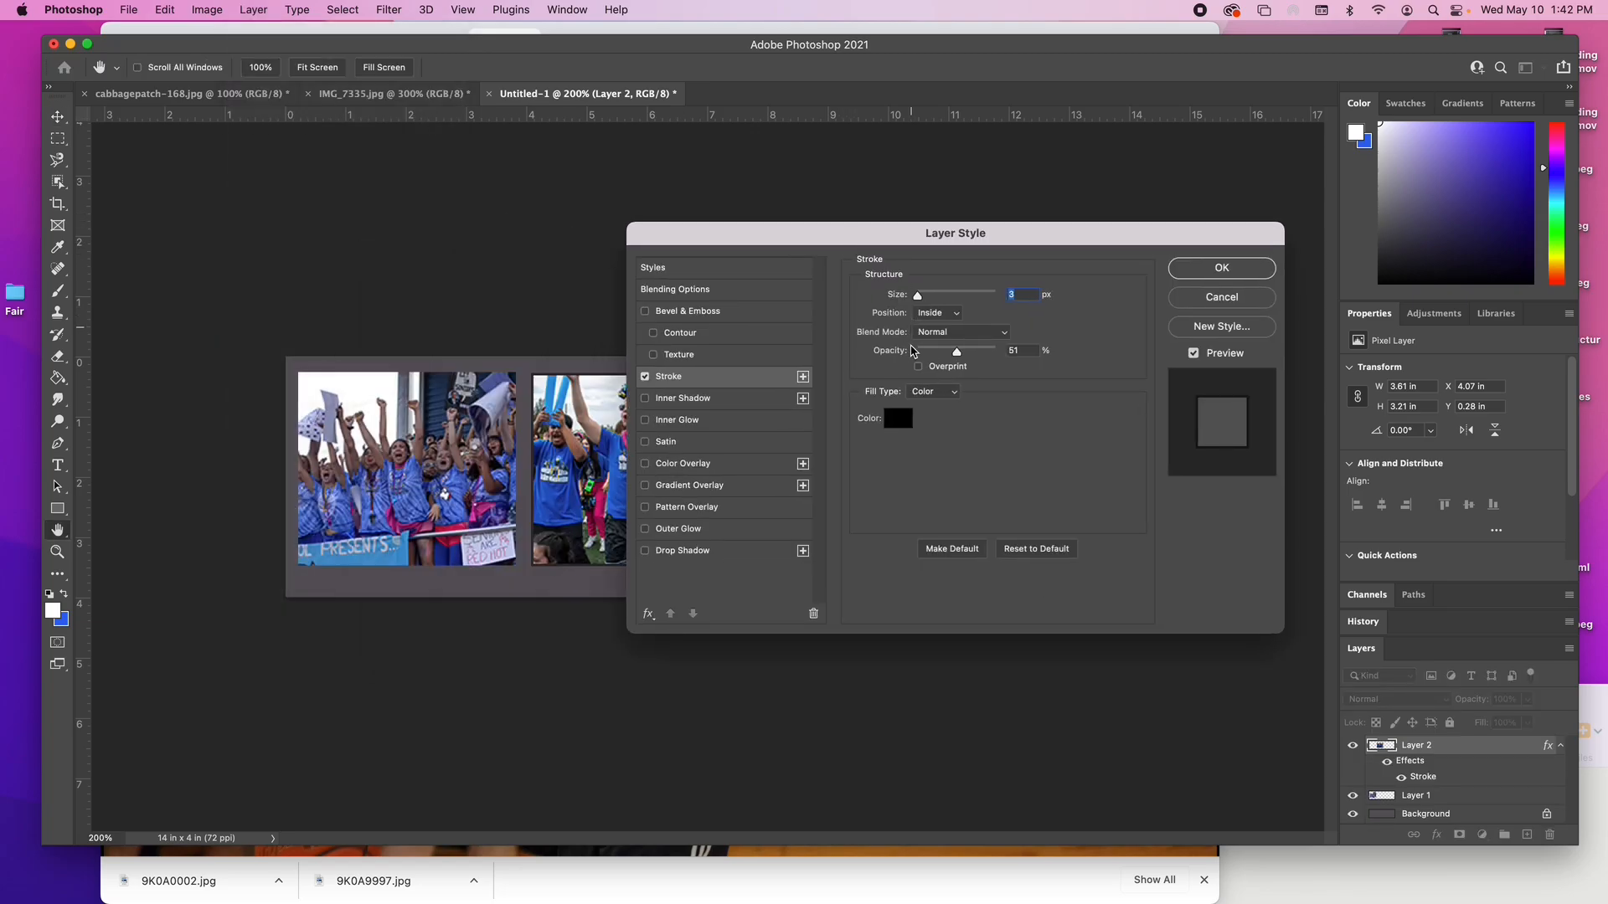
click(901, 421)
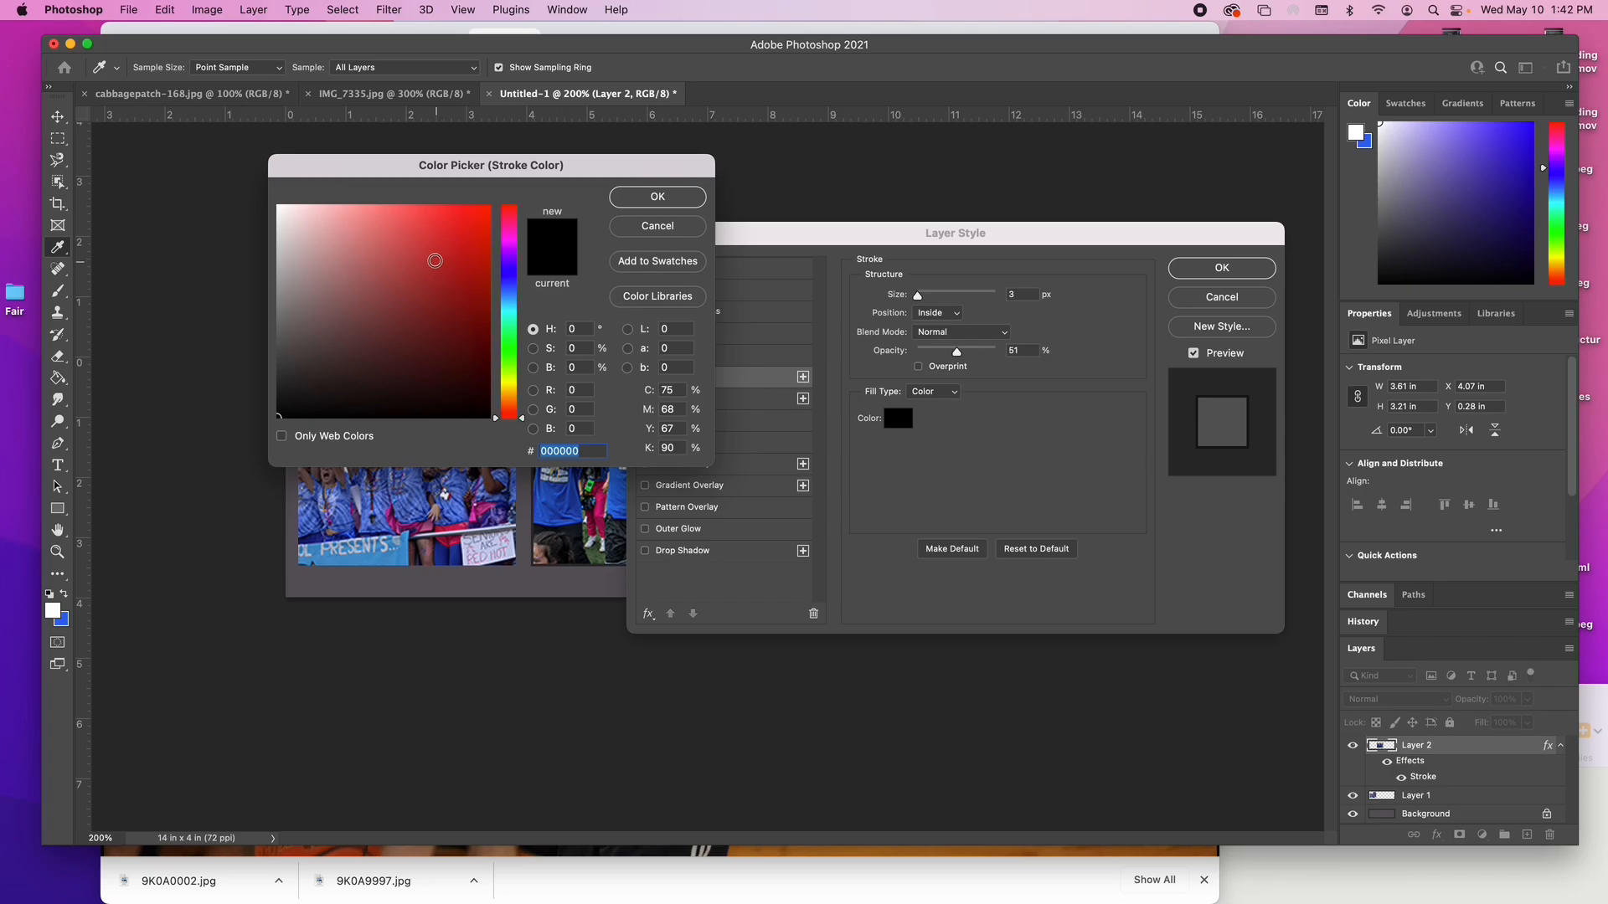
drag(335, 214, 266, 204)
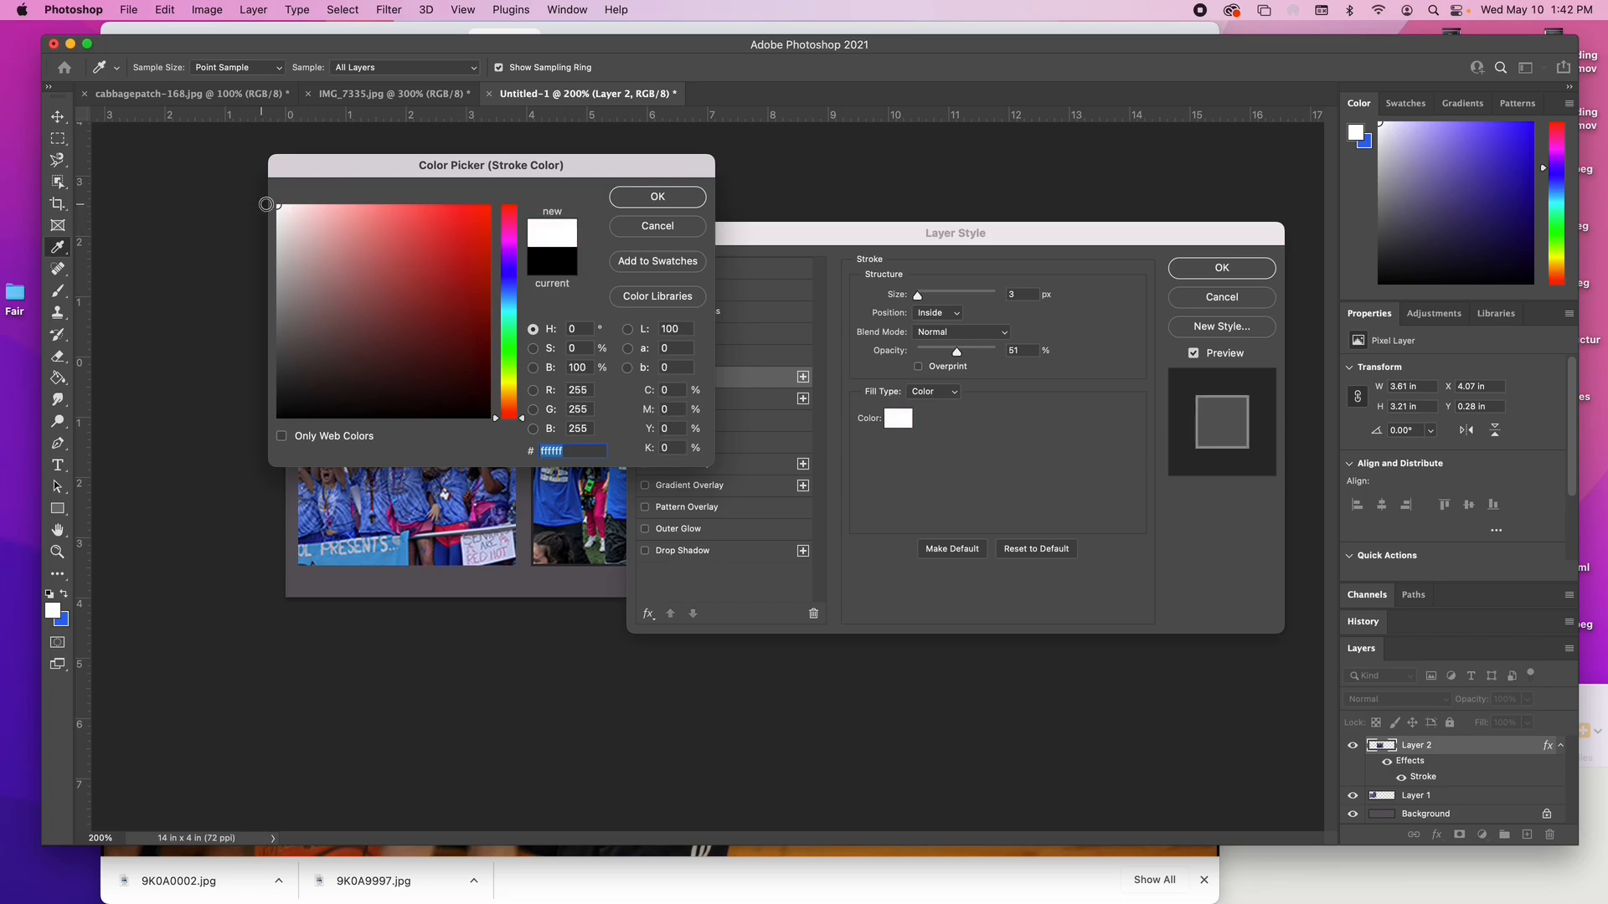
click(624, 197)
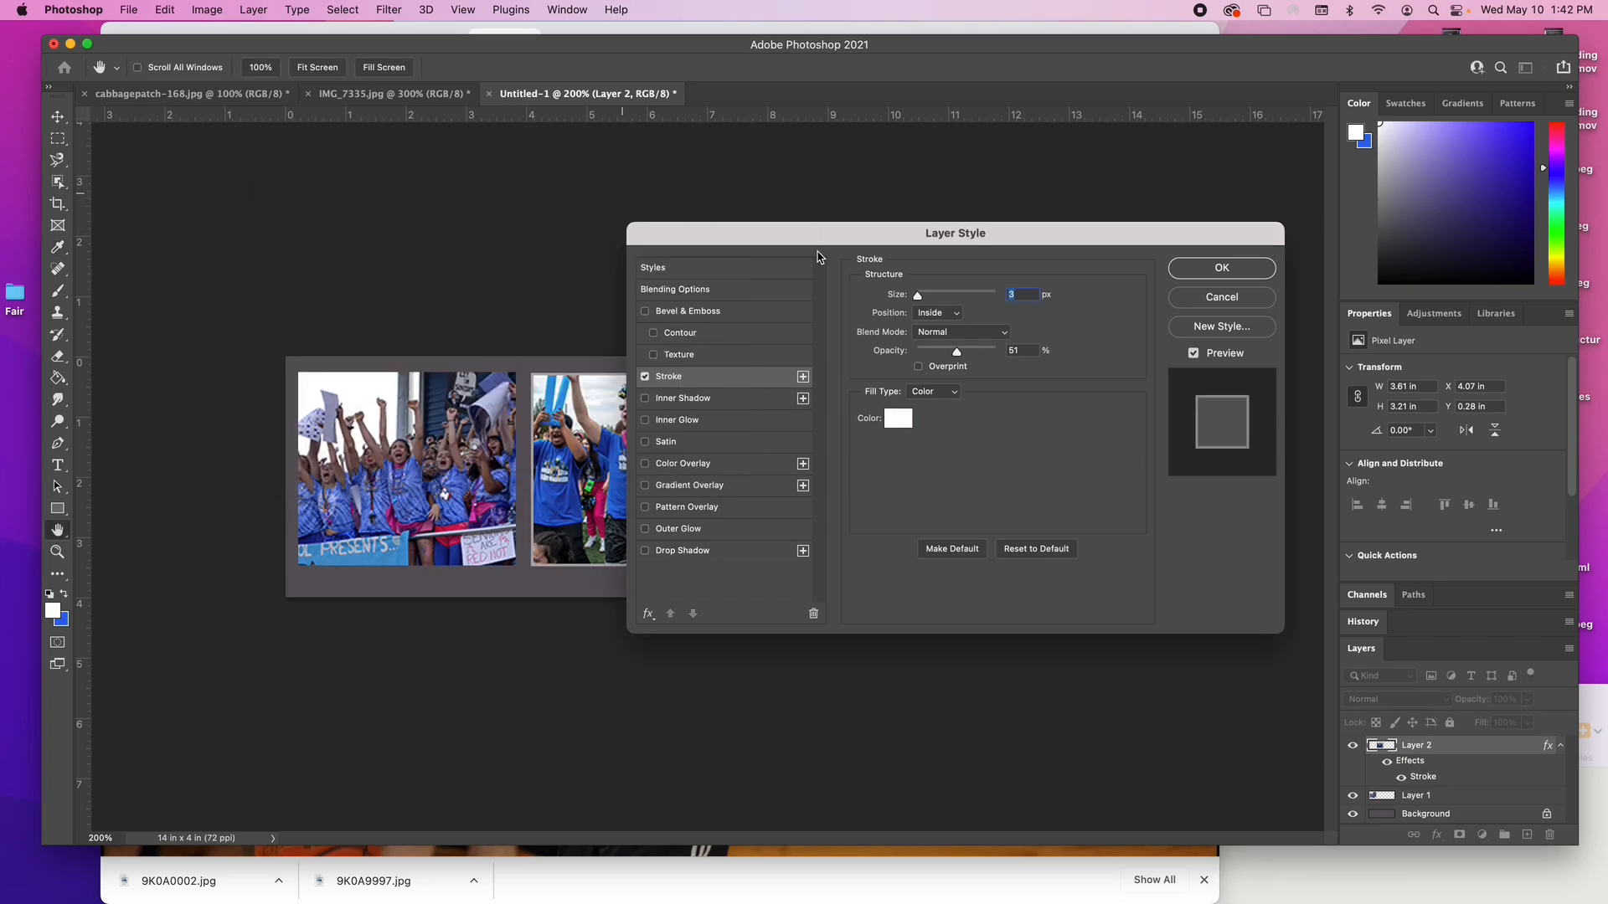
drag(919, 300, 923, 303)
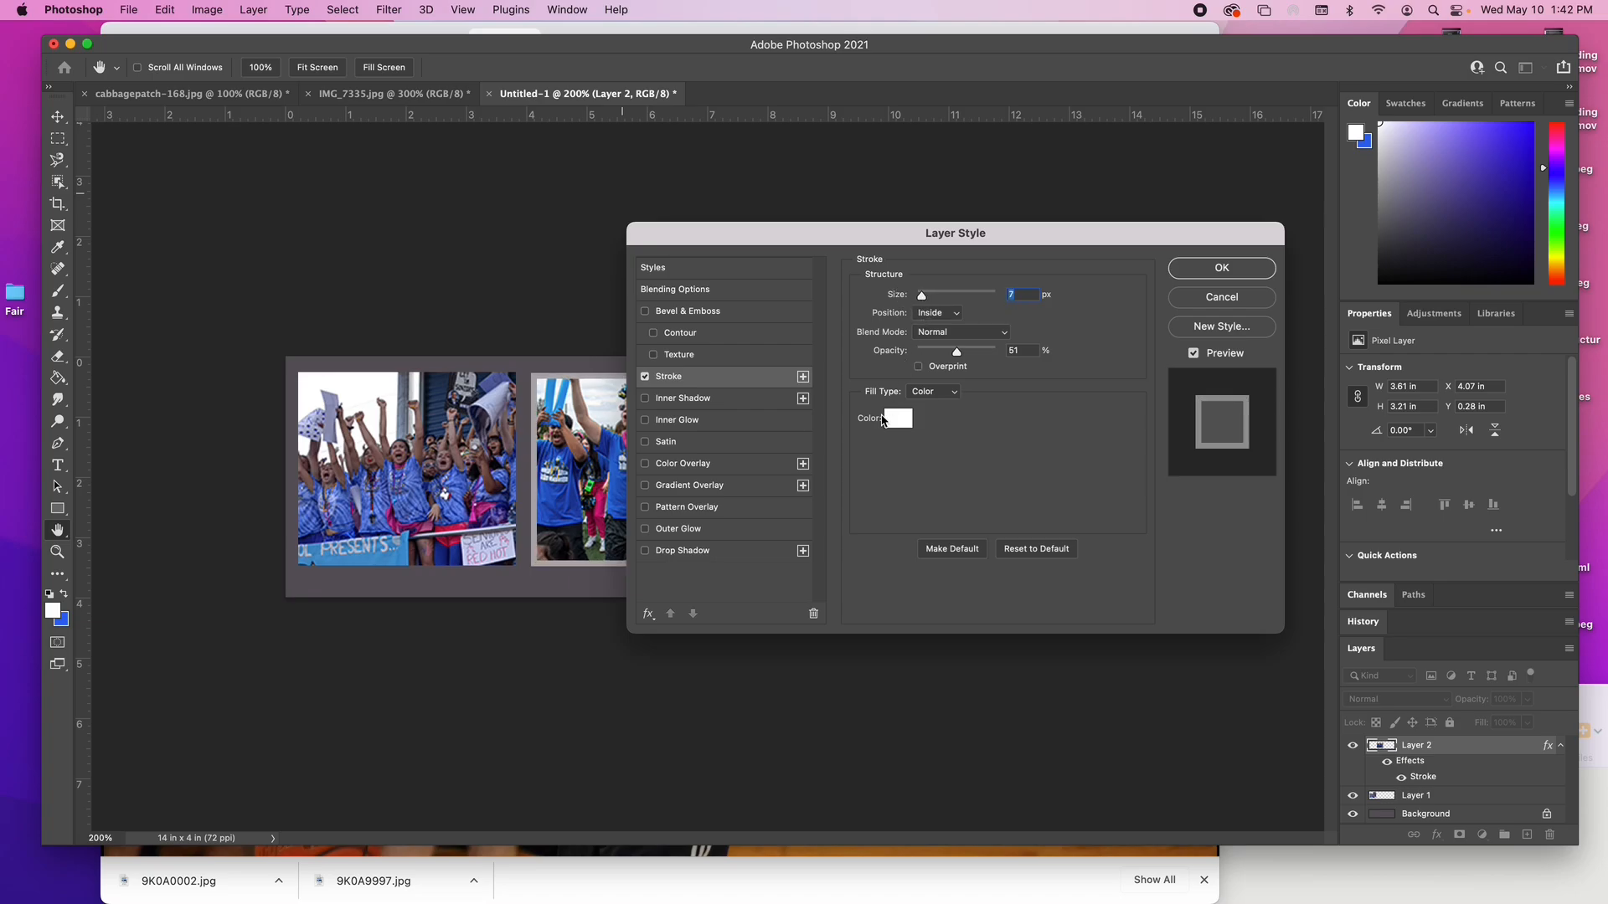
Step: Pick pure white (#ffffff) again as the stroke color and move the Layer Style dialog clear of the second photo
click(895, 420)
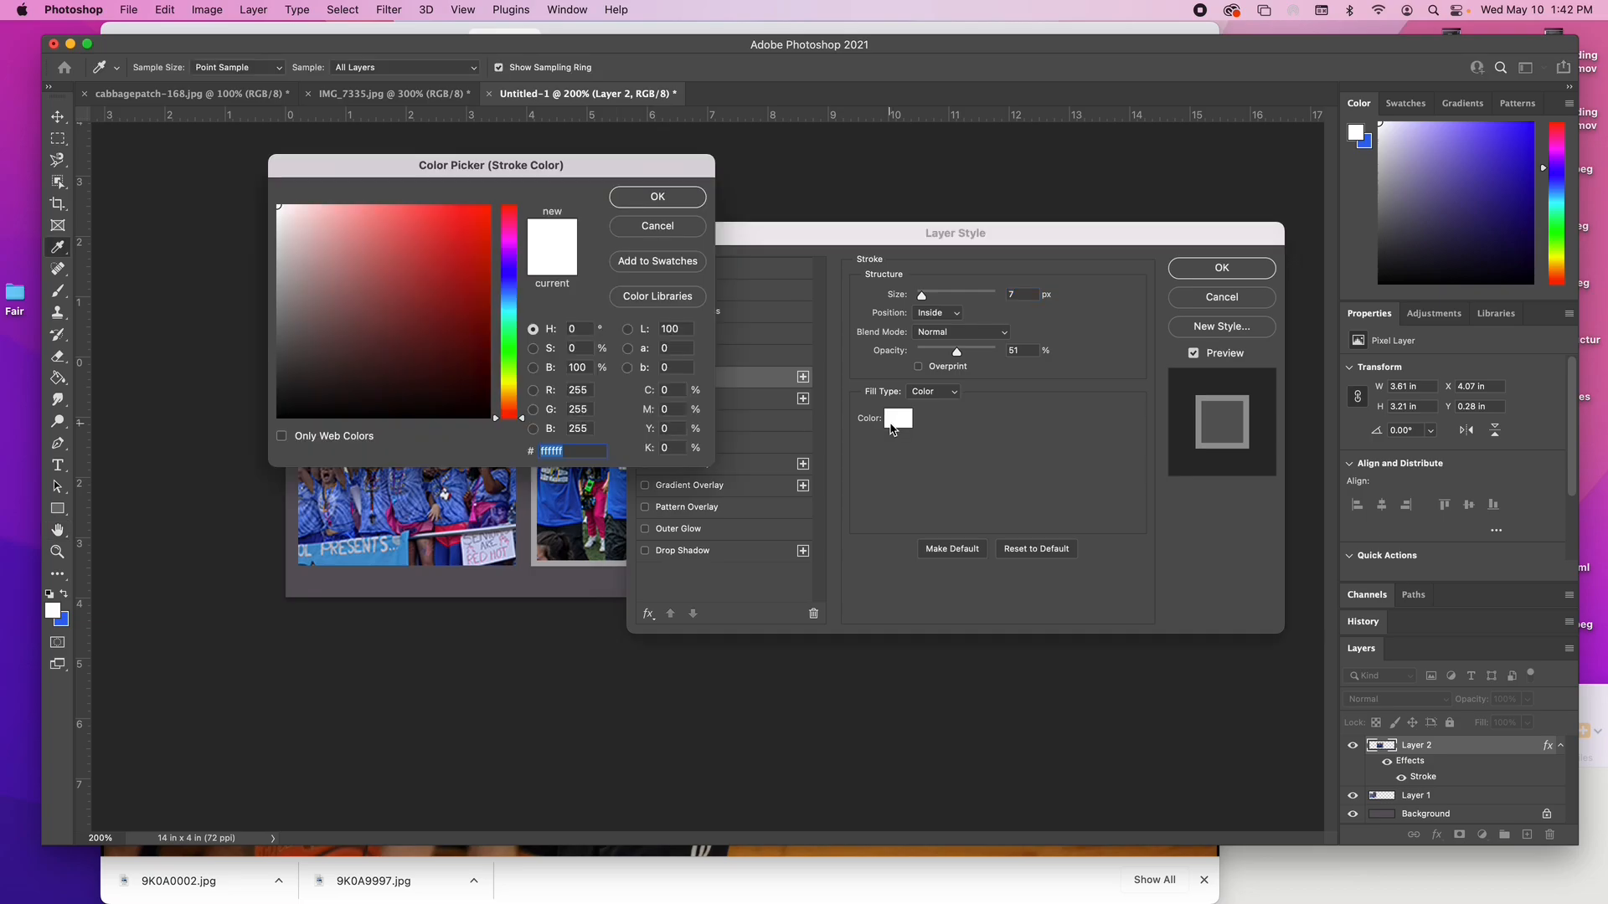
click(283, 210)
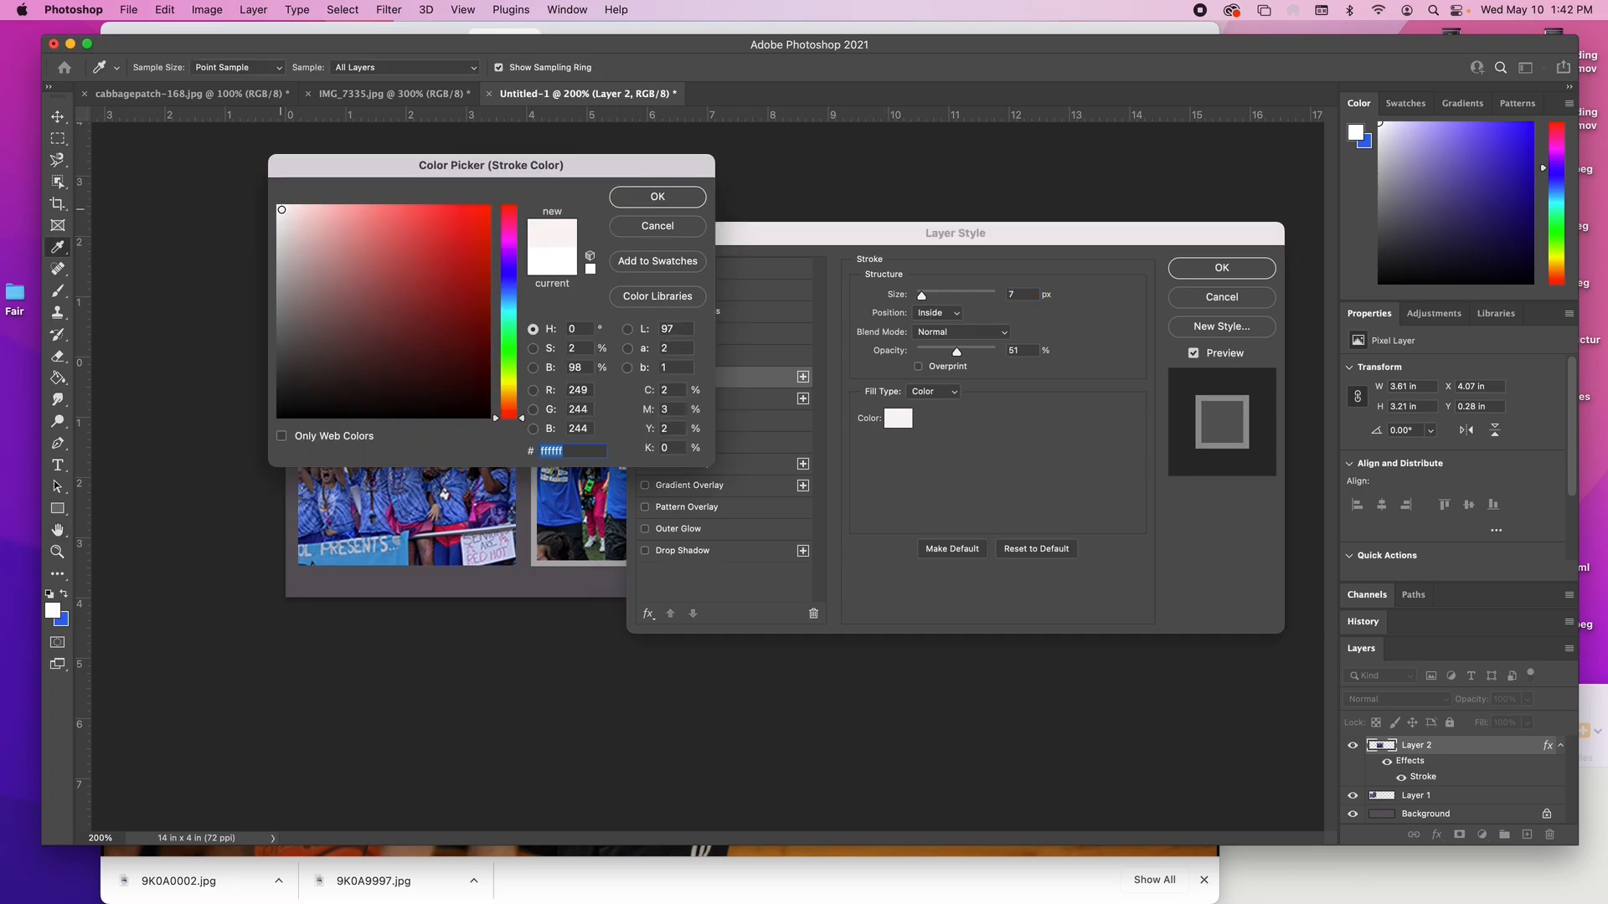
click(295, 208)
drag(295, 208, 278, 204)
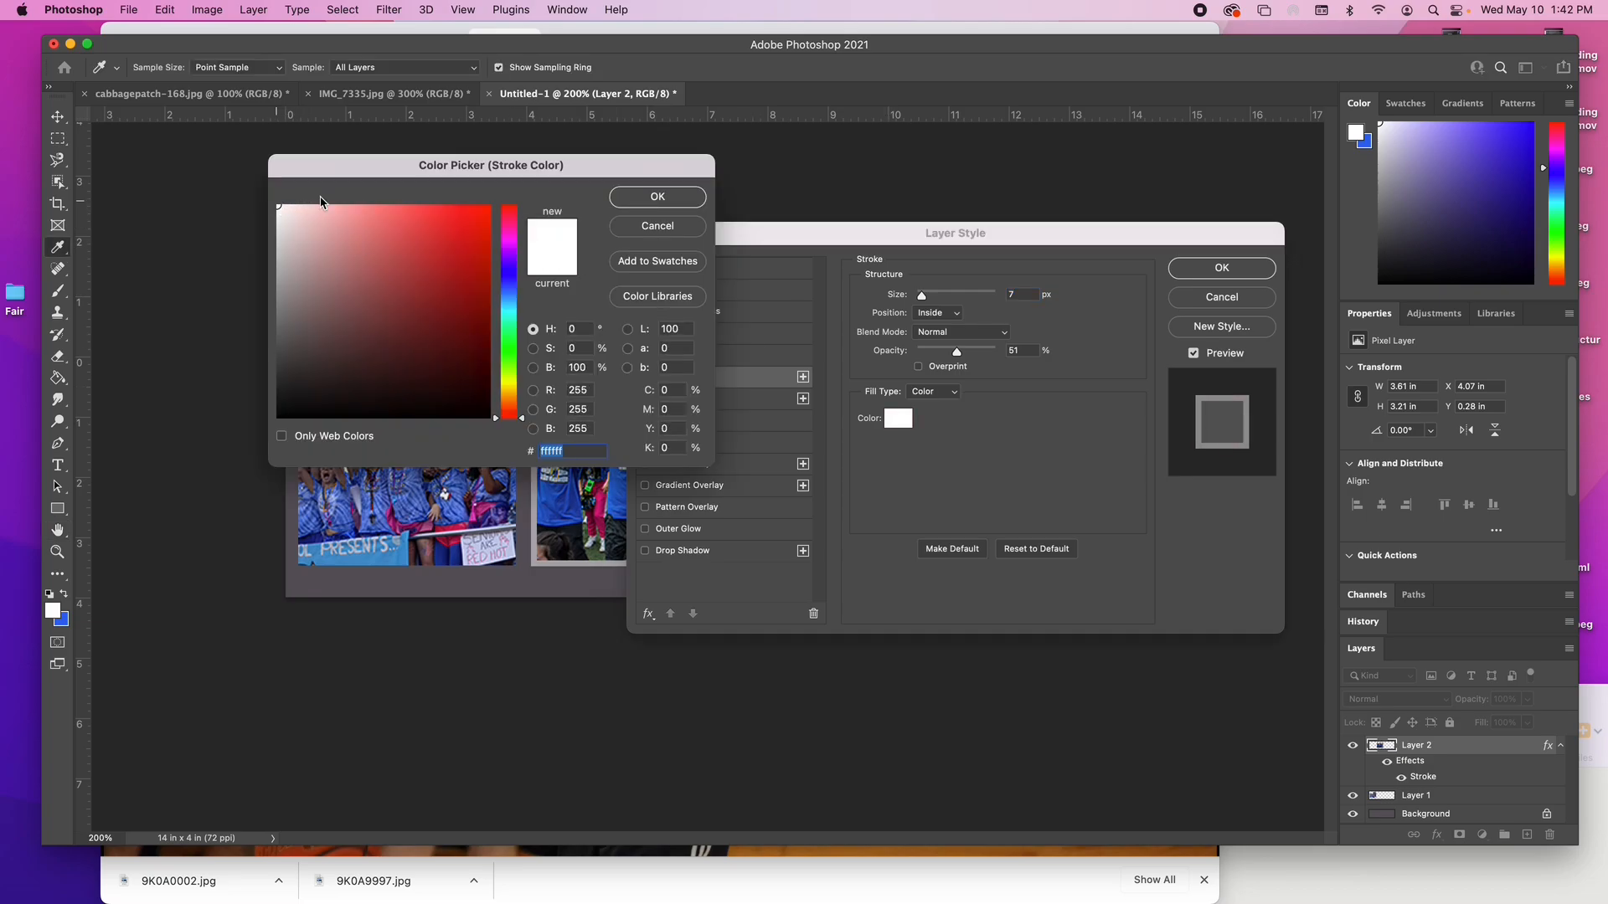
click(634, 200)
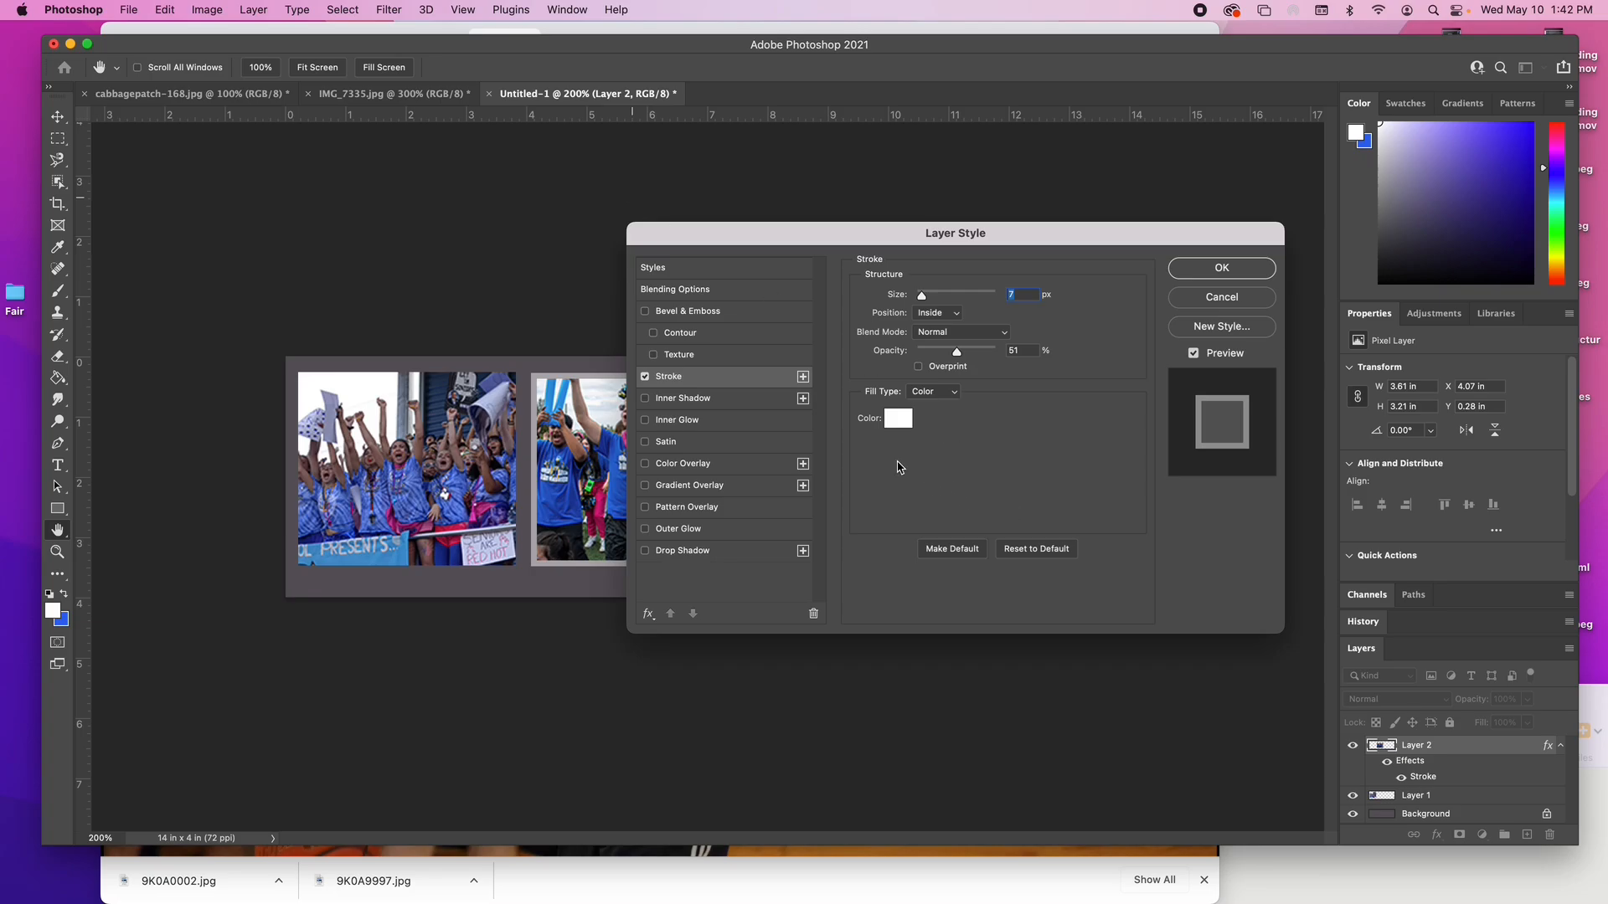
drag(754, 248, 938, 341)
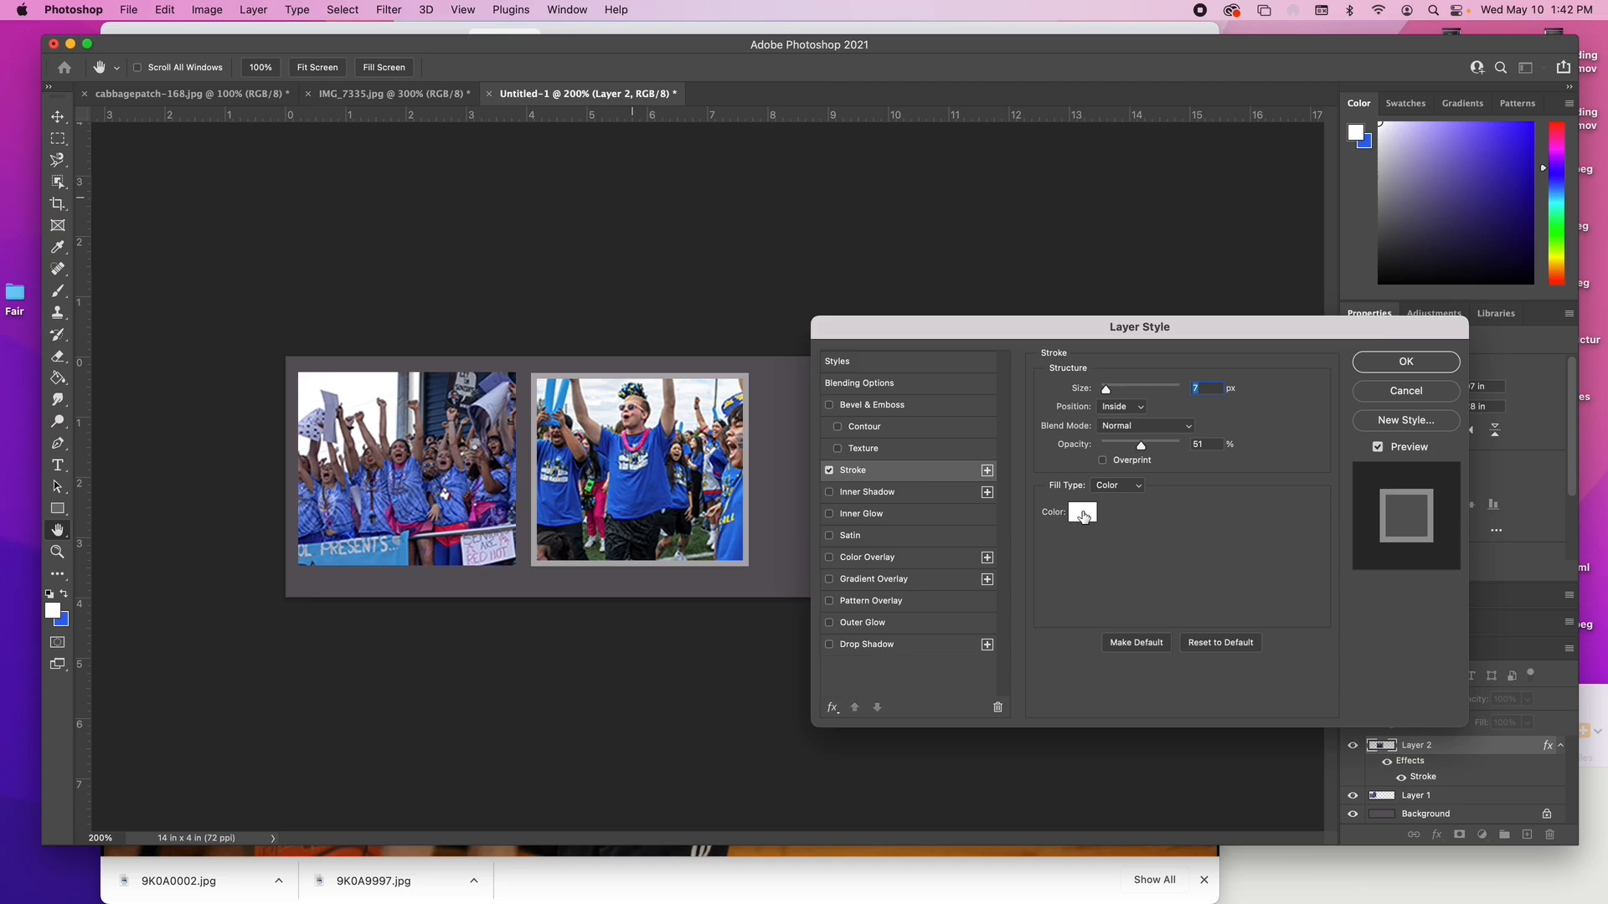
Step: Reconfirm white (#ffffff) as the second photo's stroke color
click(1082, 513)
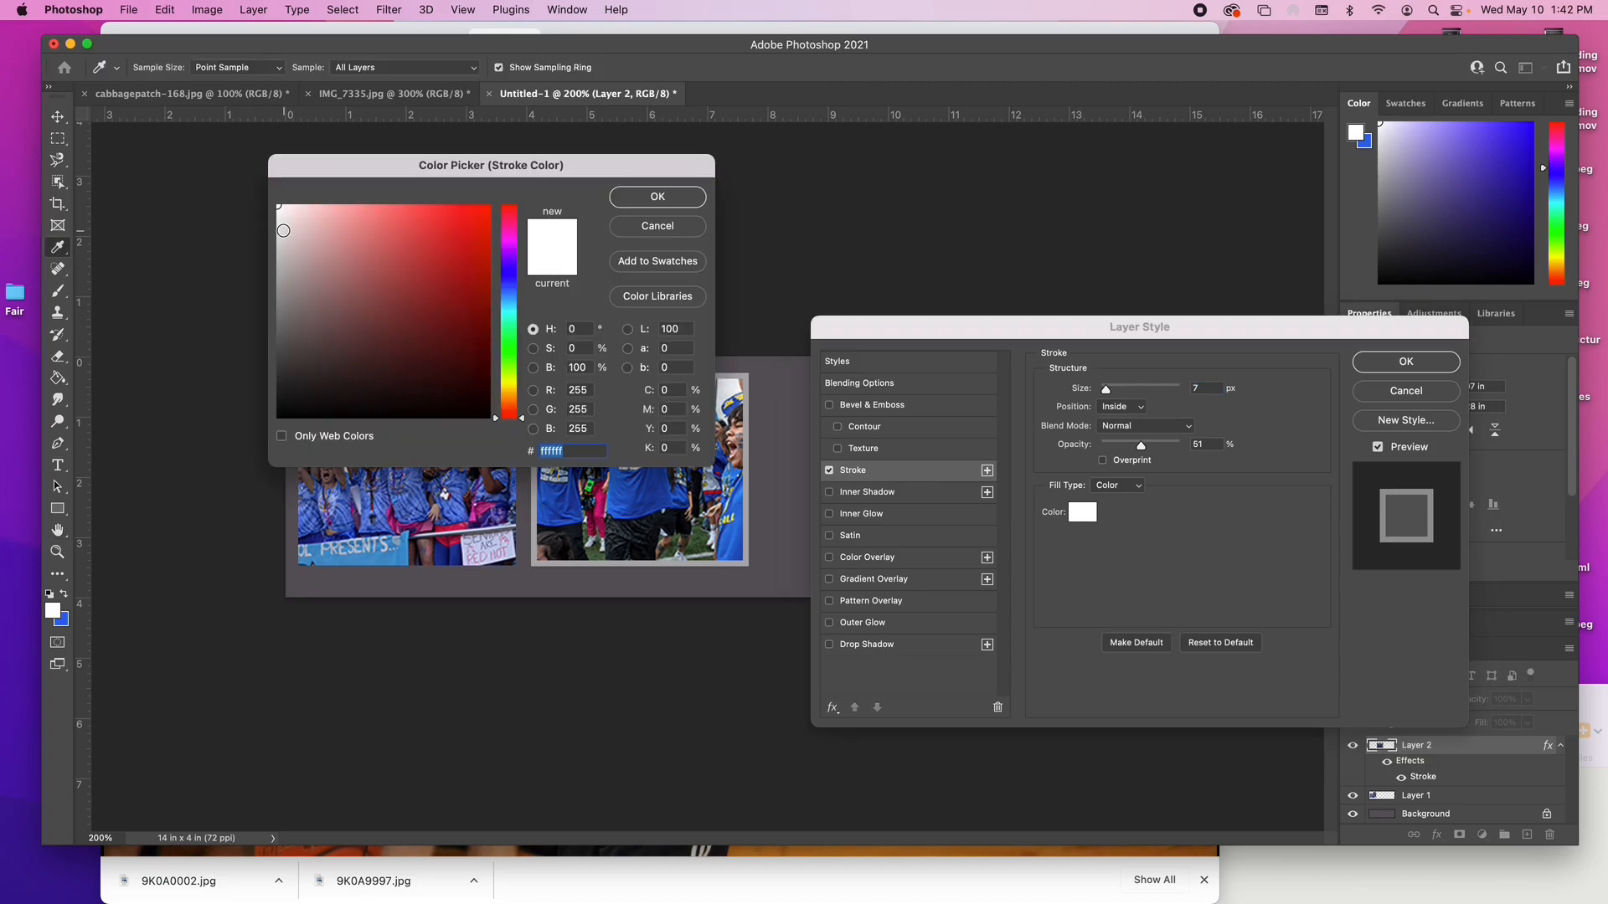
click(275, 207)
click(274, 205)
click(628, 201)
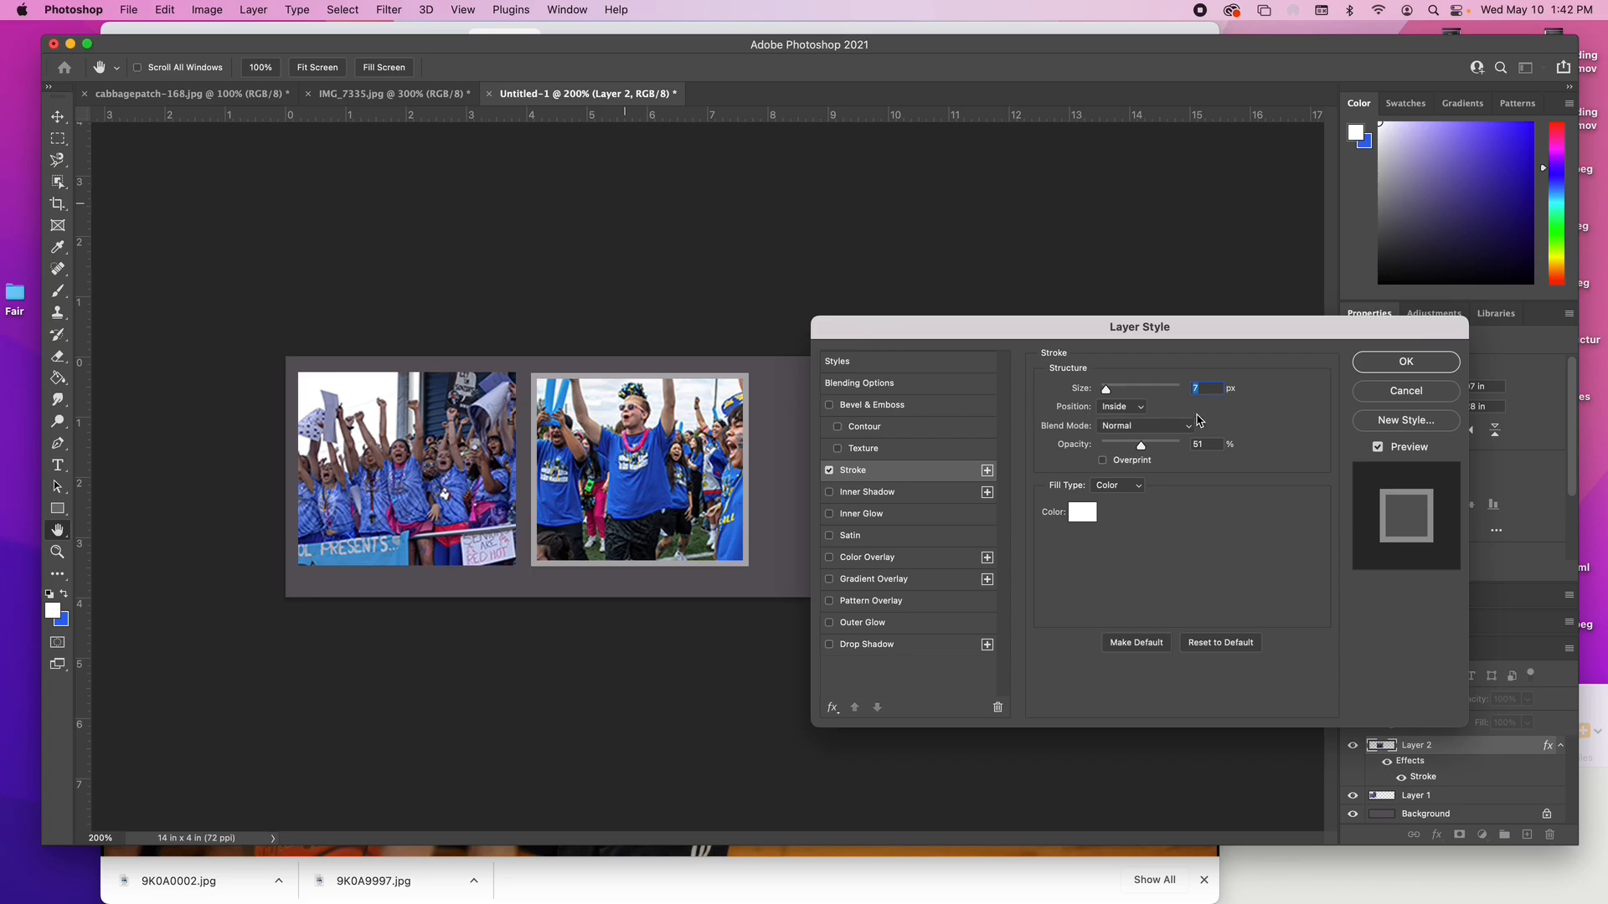
Step: Try the Outside position for the second photo's stroke and return it to Inside
click(1140, 408)
click(1140, 276)
click(1140, 408)
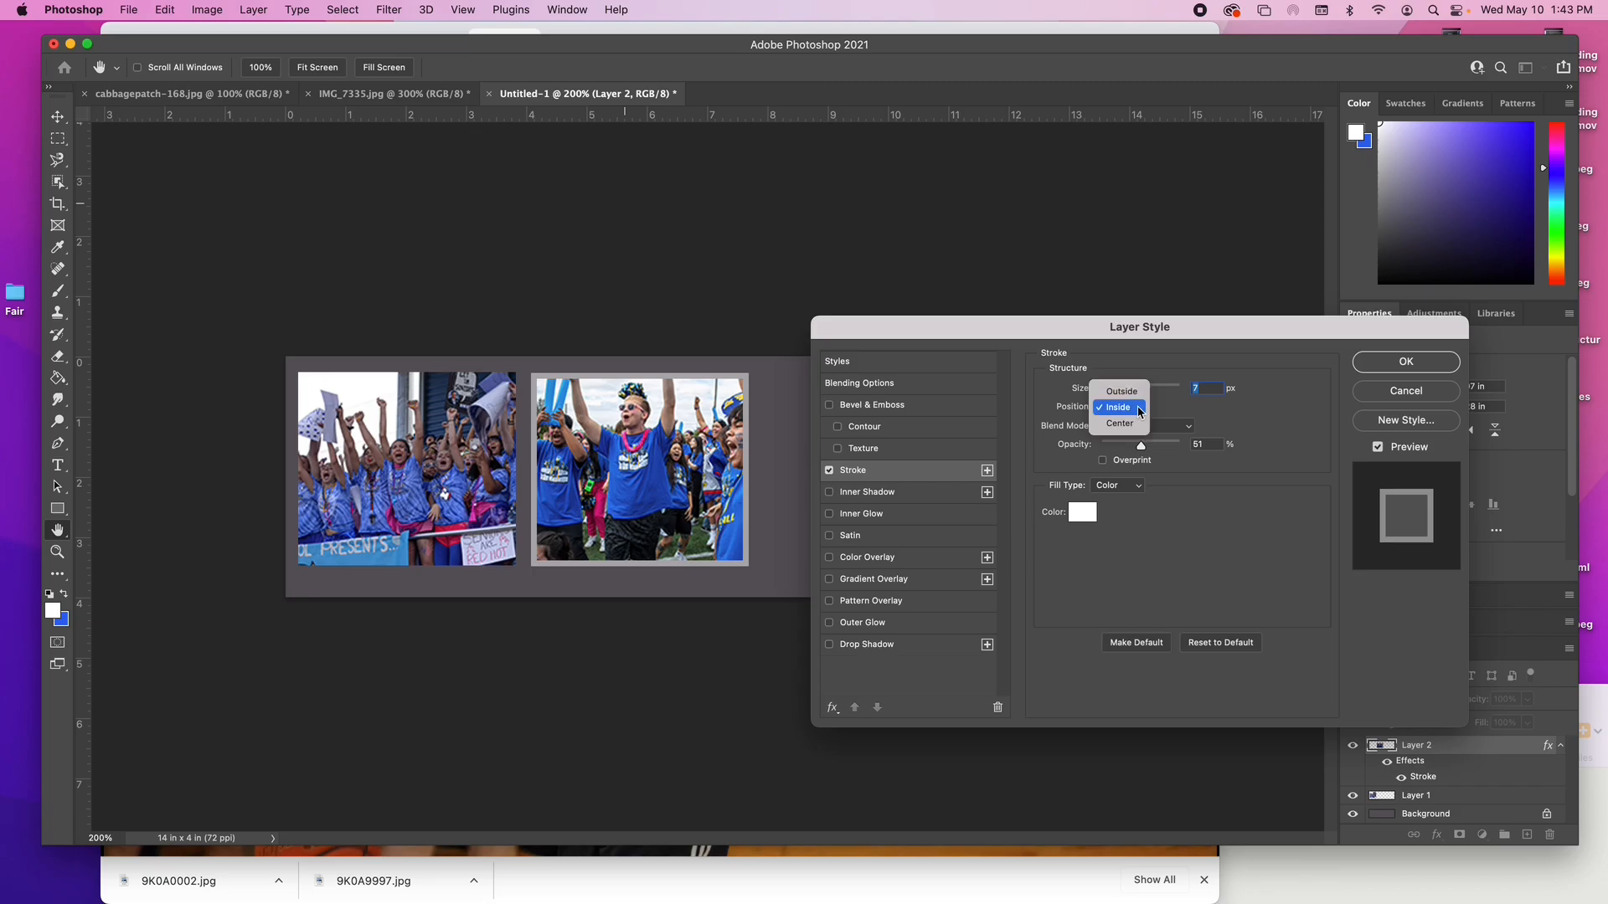
click(1122, 391)
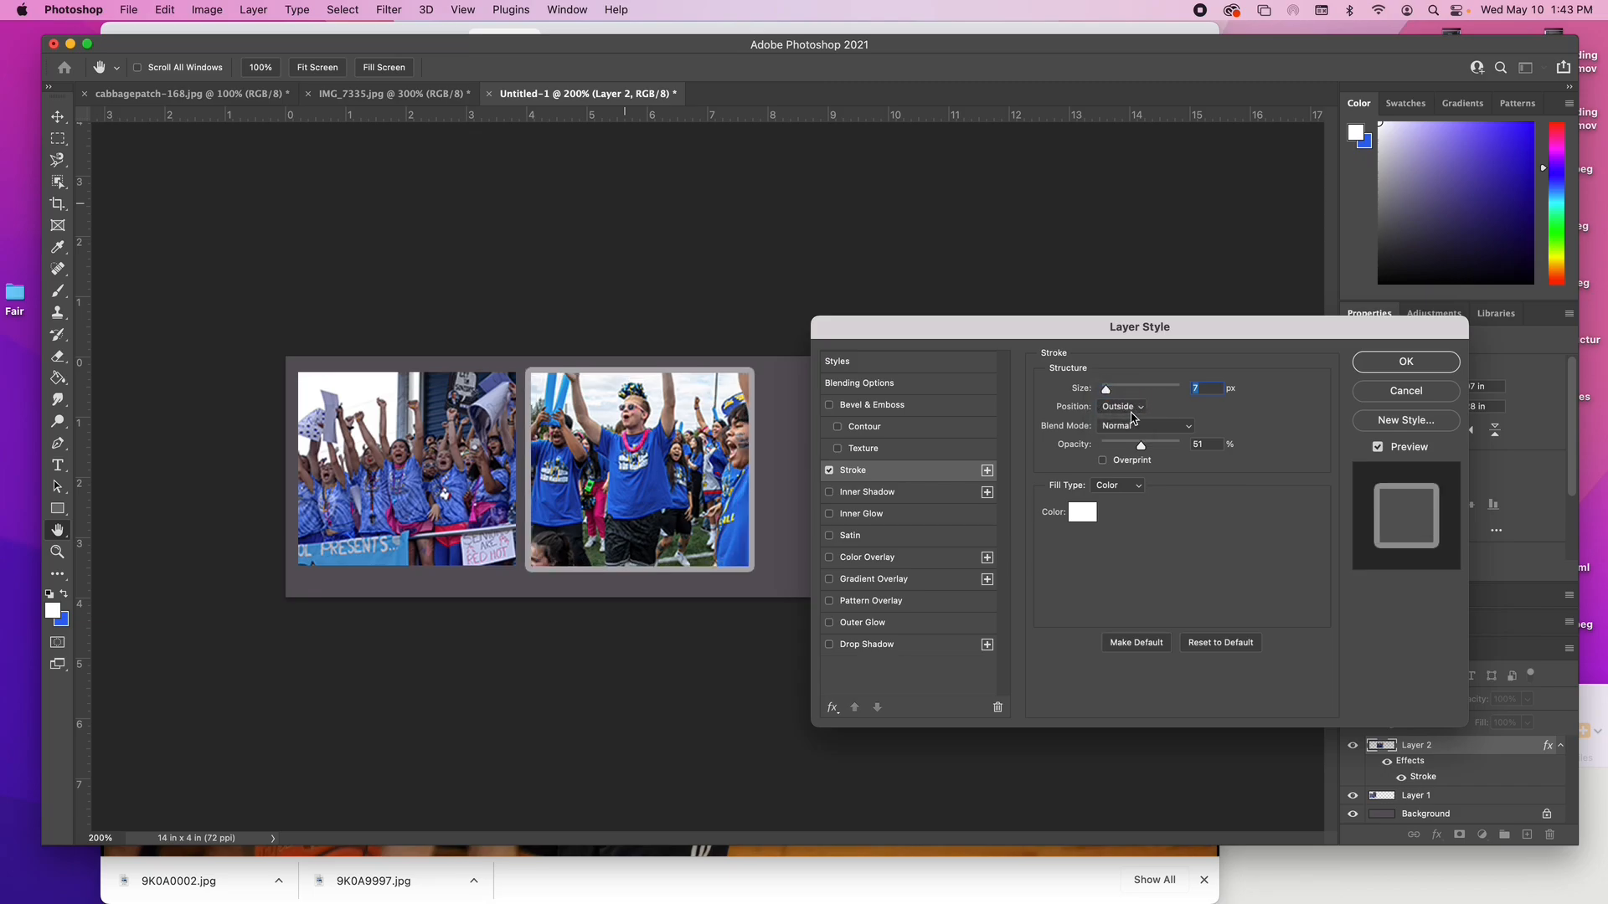
click(1131, 408)
click(1131, 425)
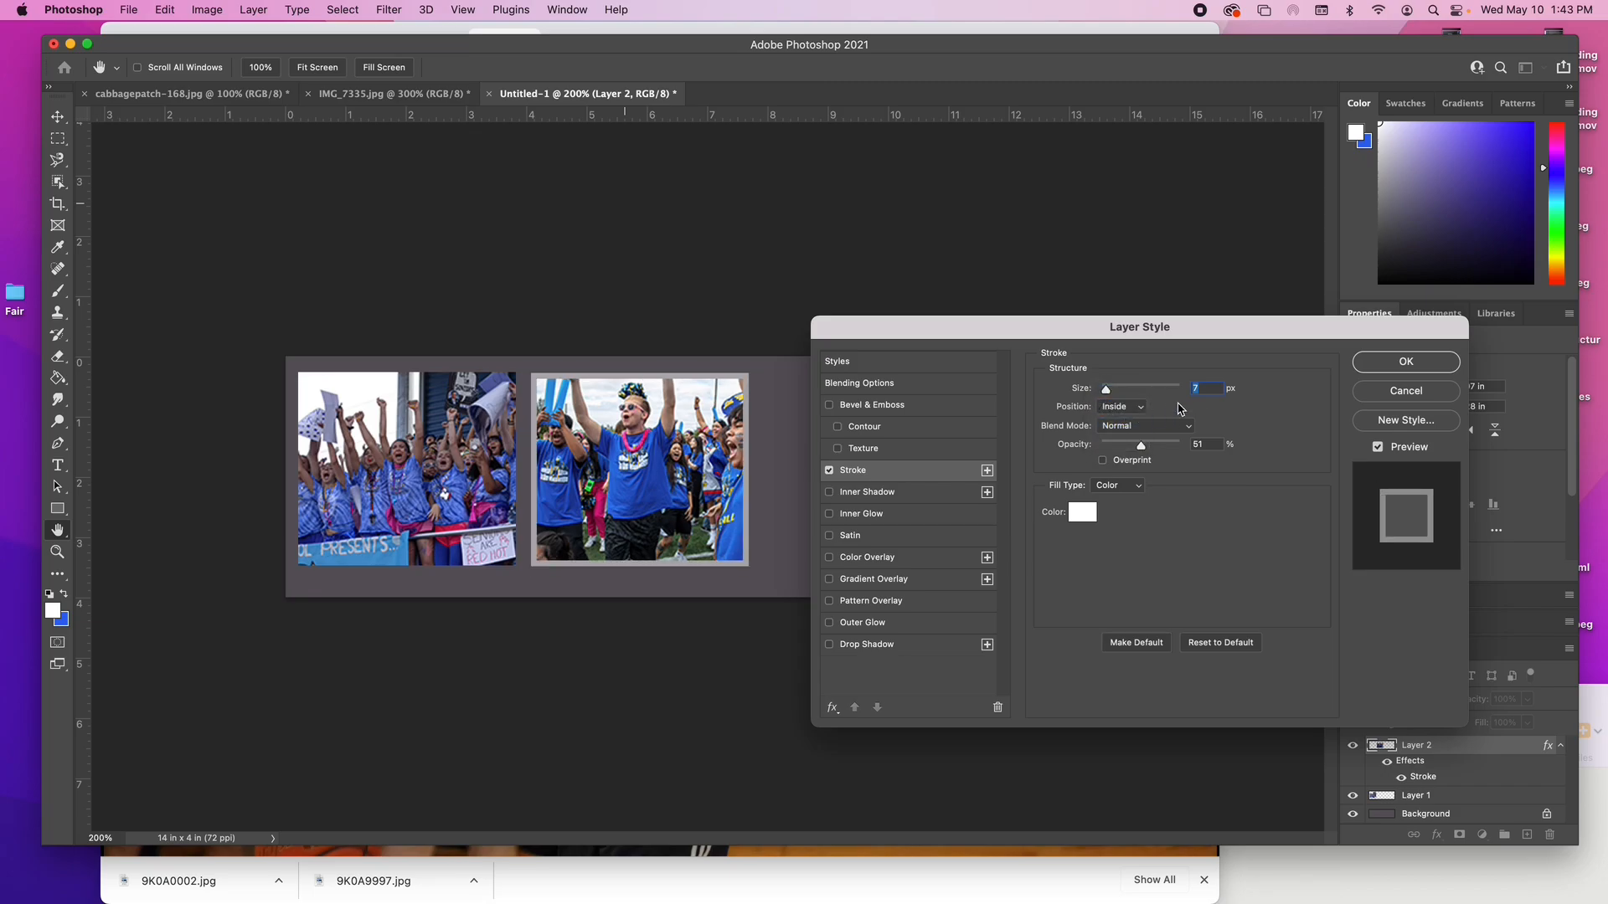
Step: Apply the stroke style to the second photo and flatten the image
click(1384, 365)
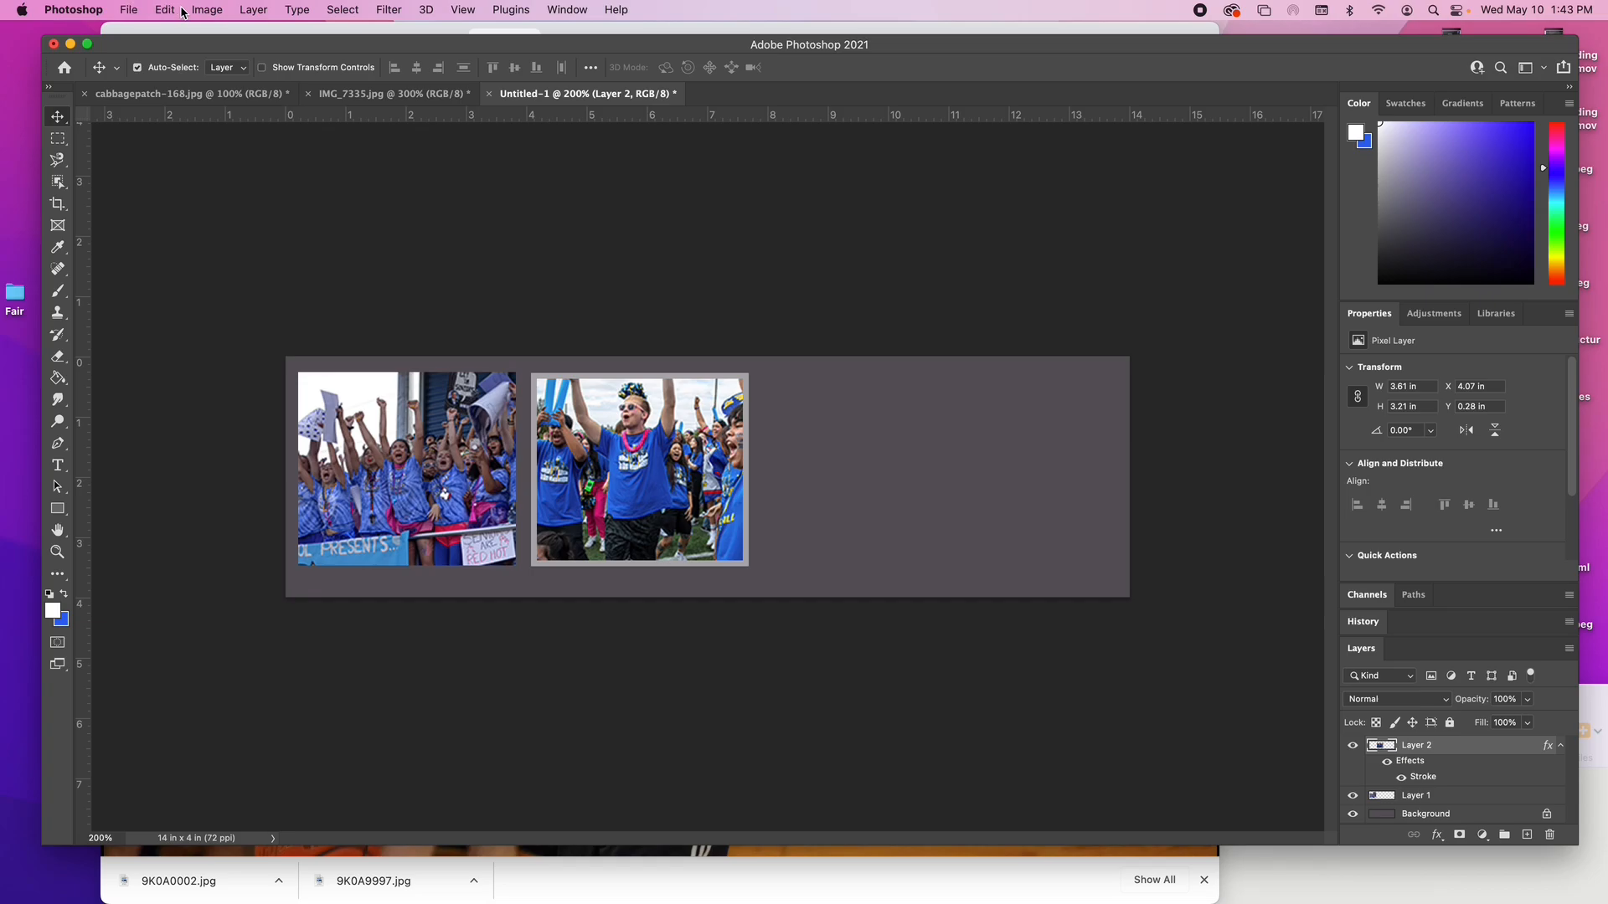
click(254, 10)
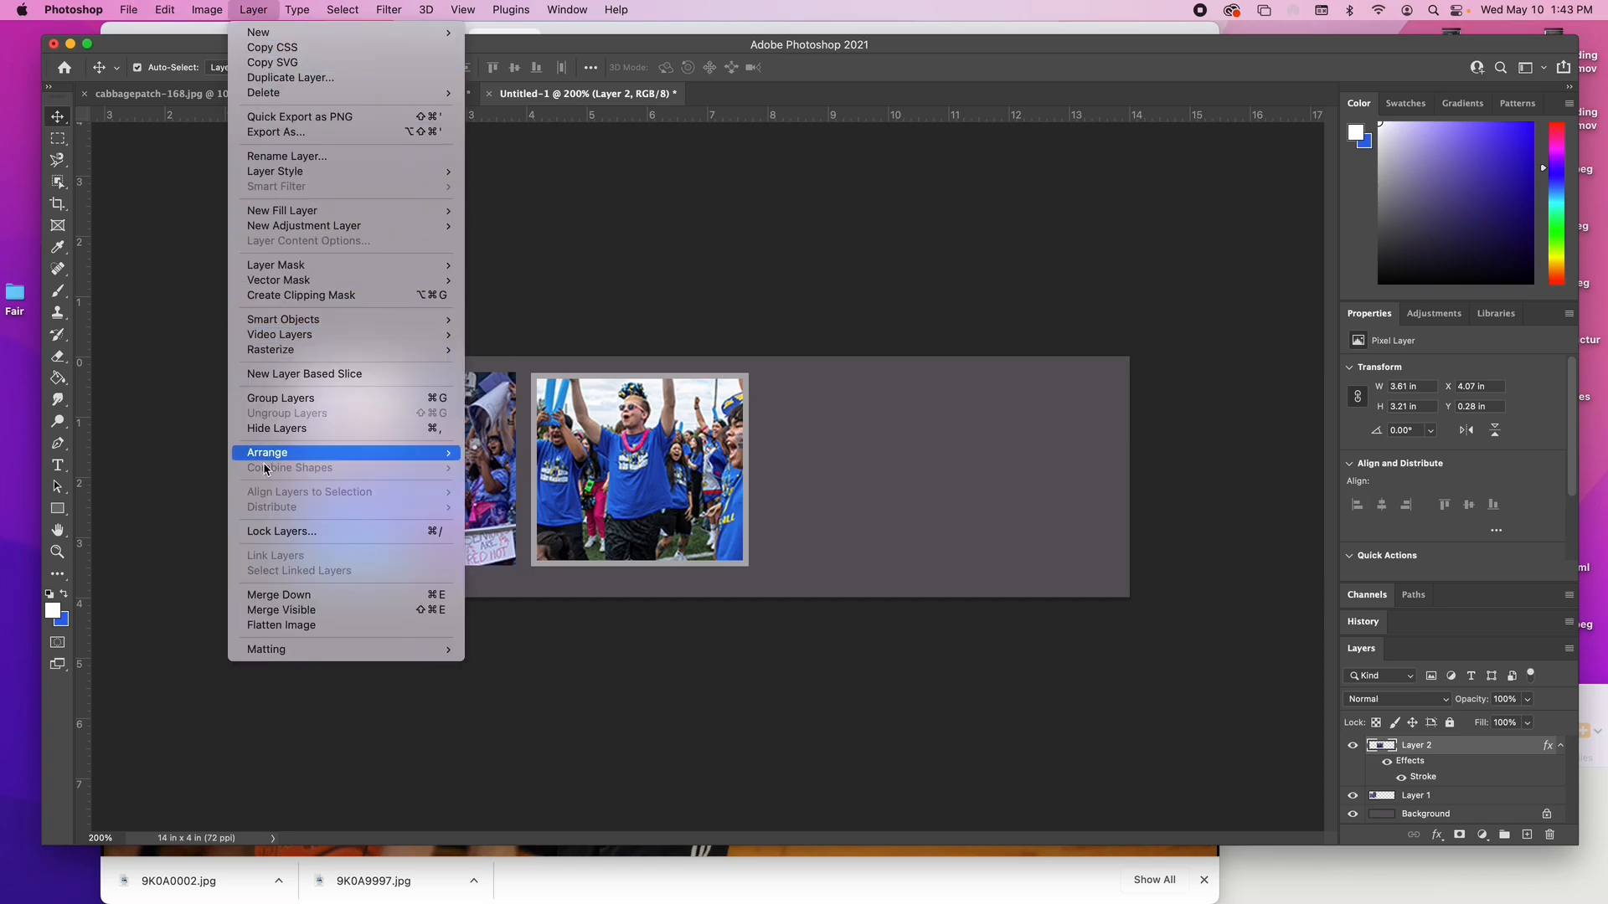
click(283, 626)
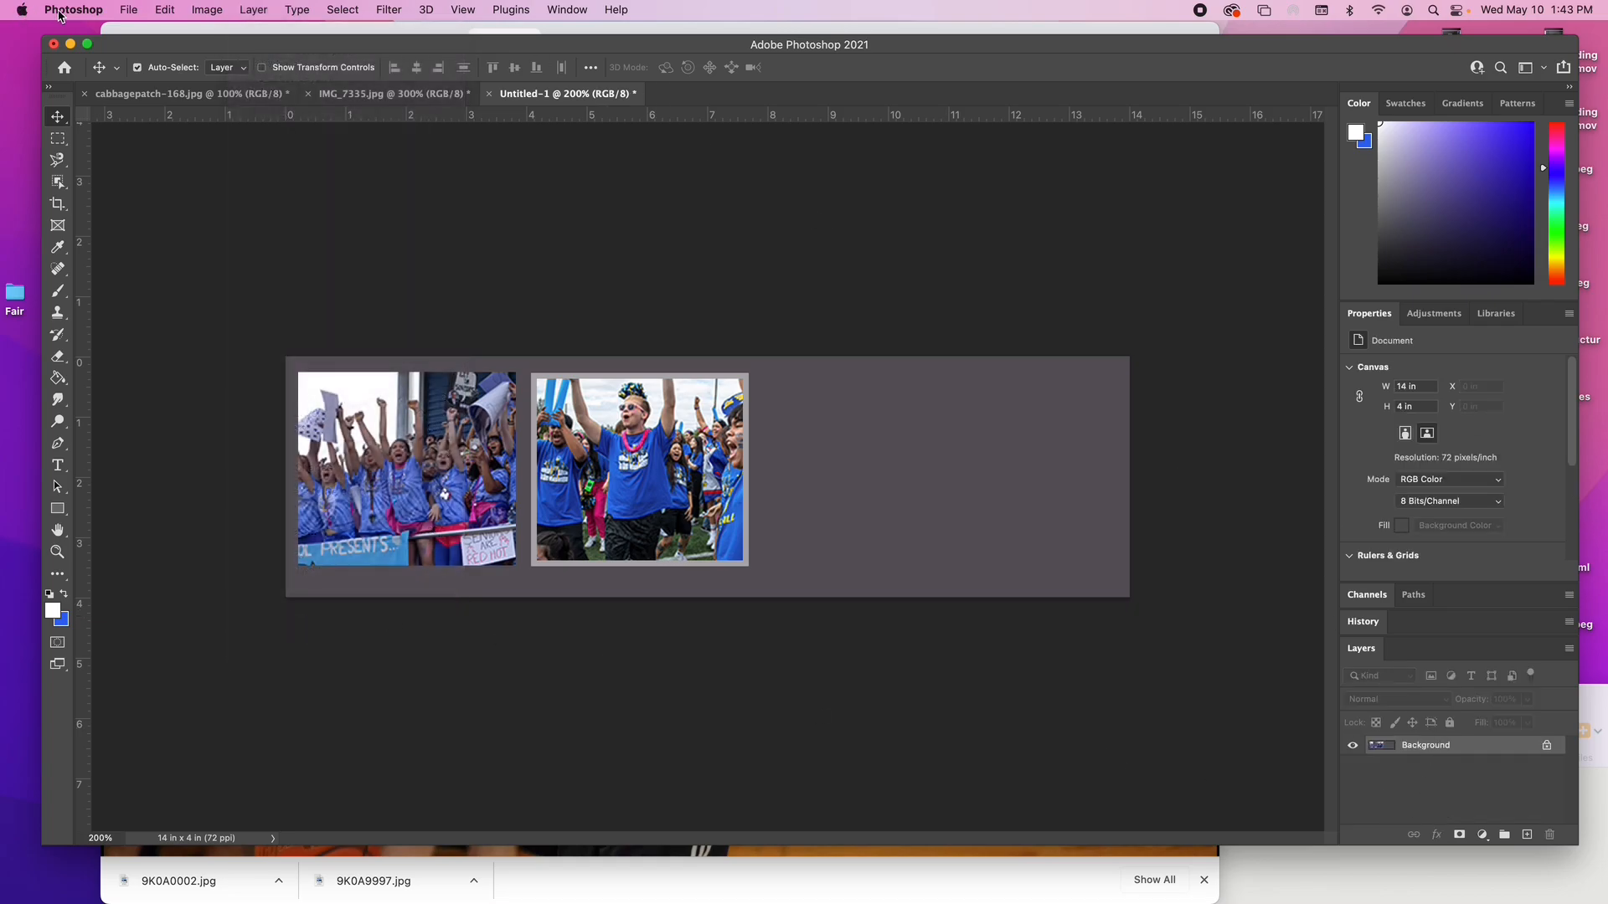
Step: Save the flattened banner on the computer as a JPEG named wordtext.jpg in the Downloads folder
click(129, 10)
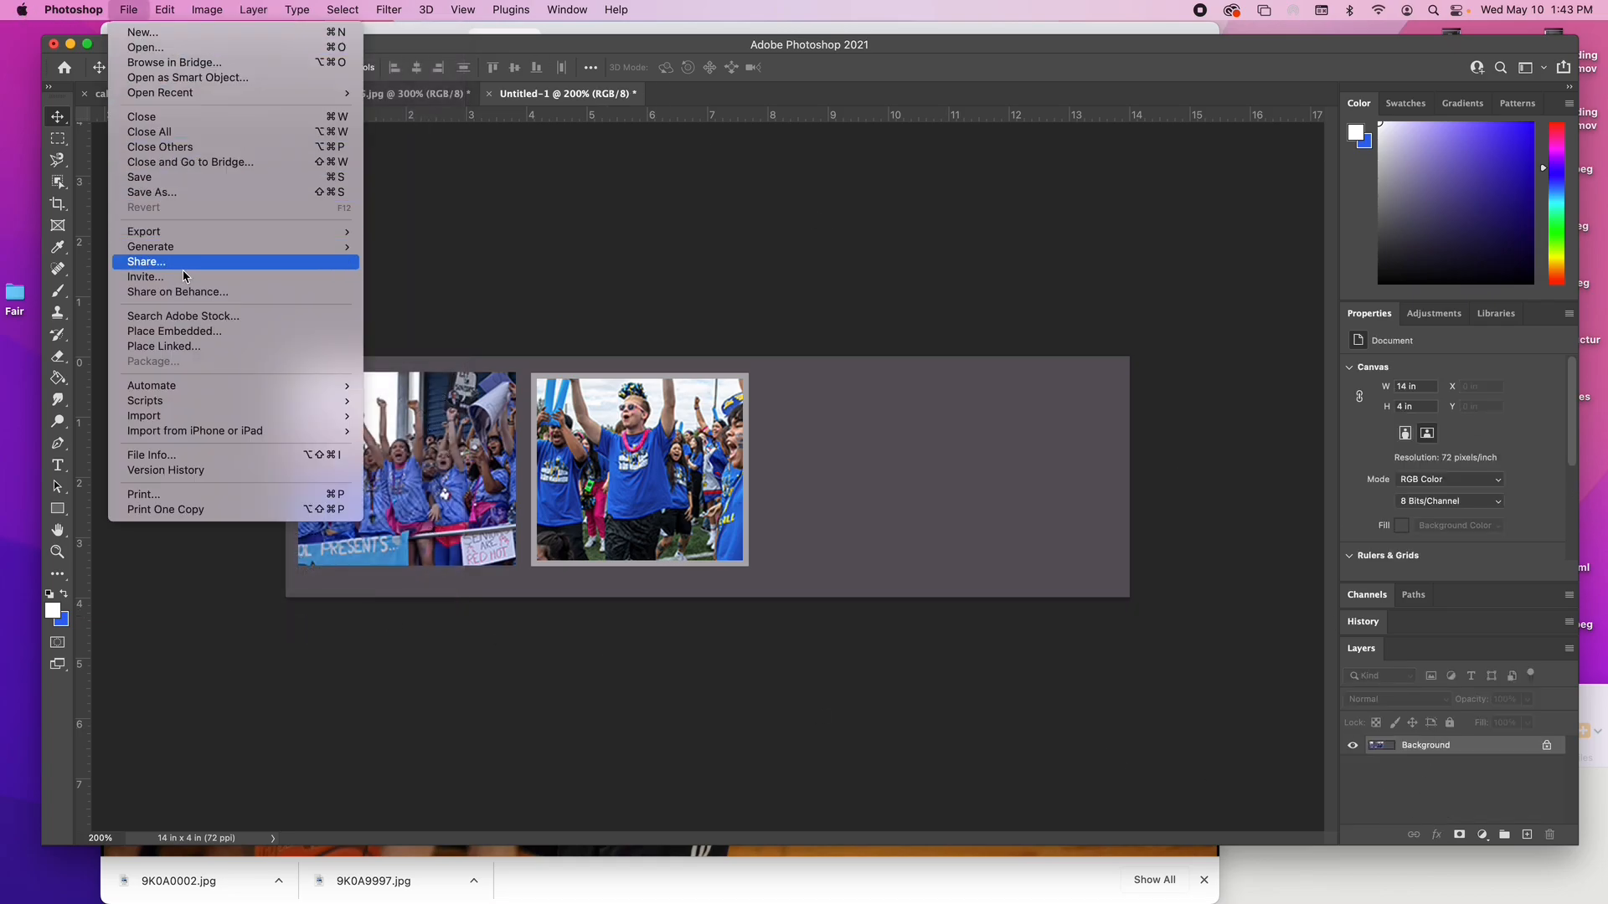
click(153, 192)
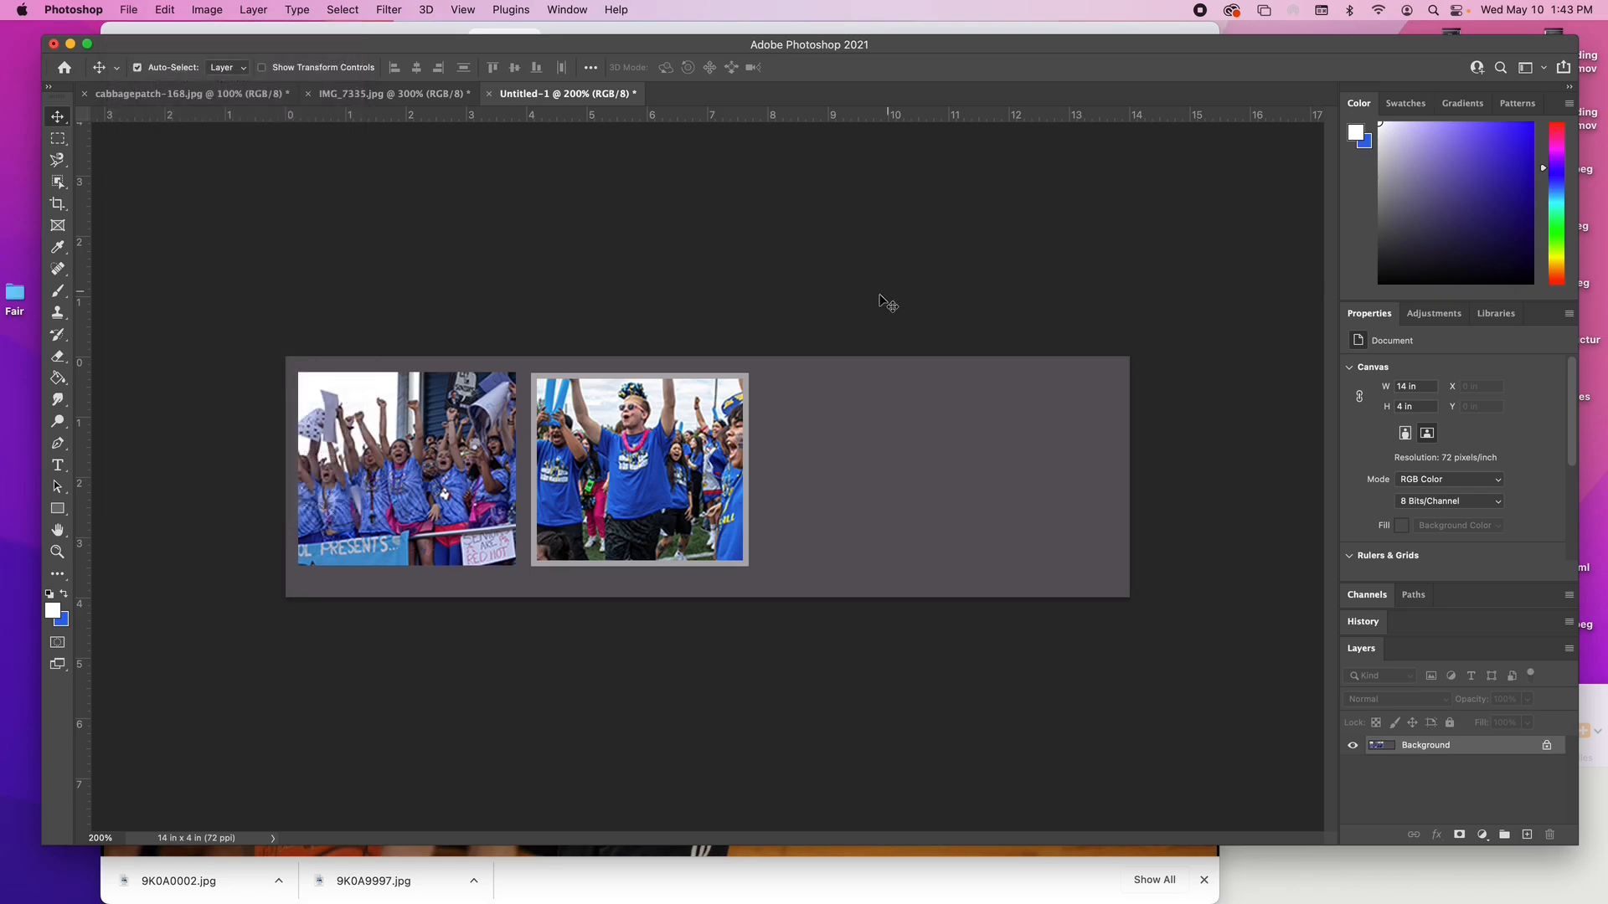
click(741, 478)
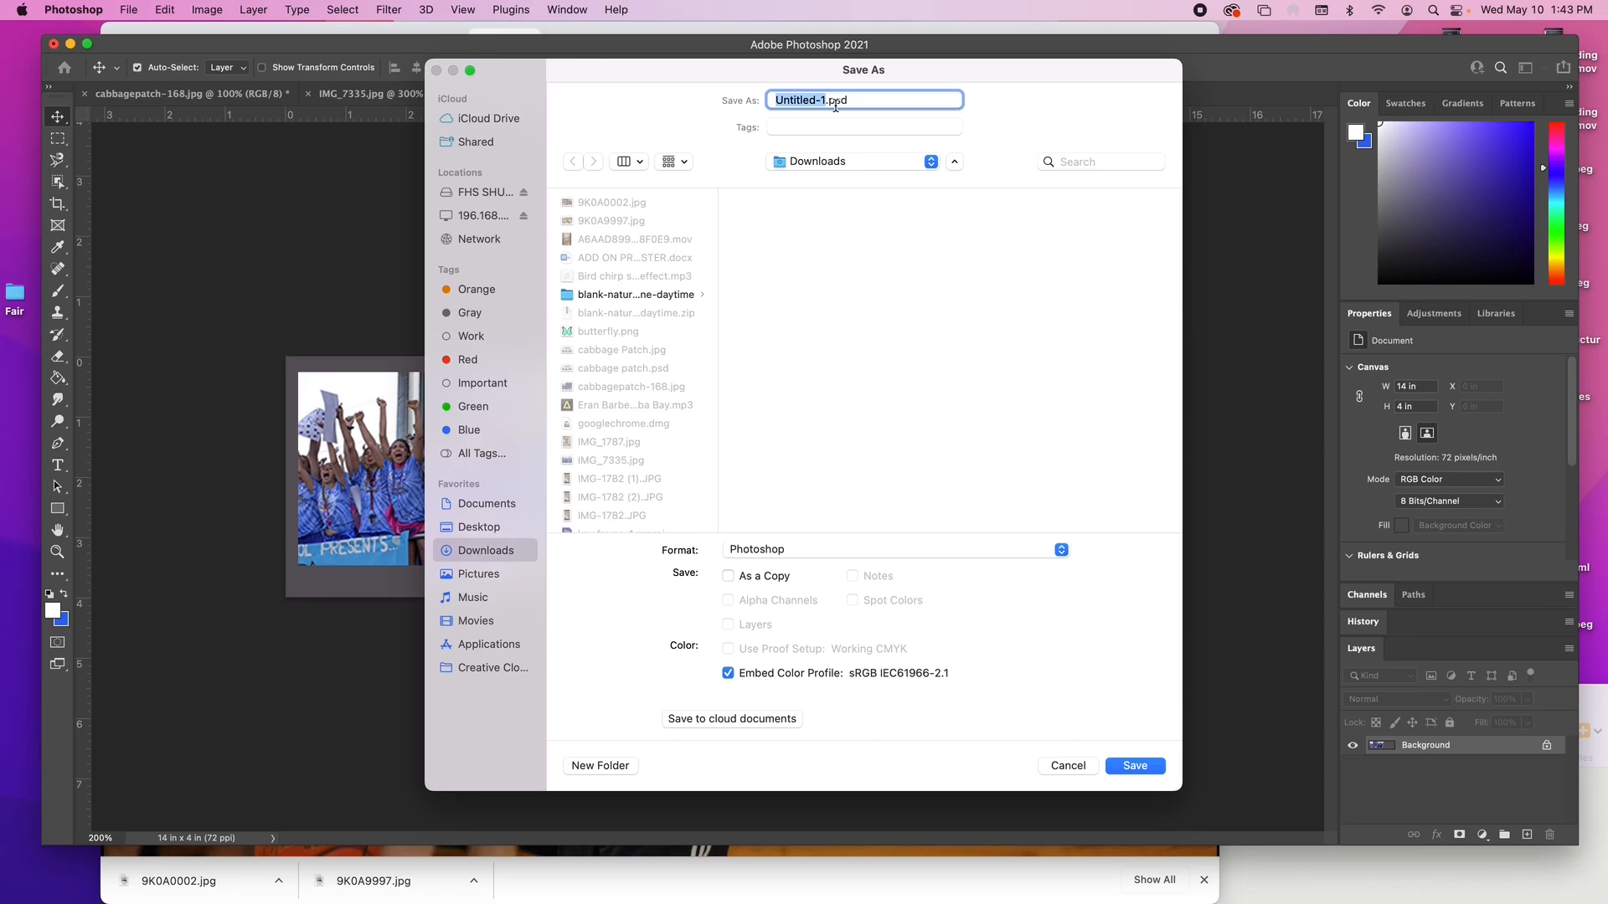
text(wordtext)
click(930, 559)
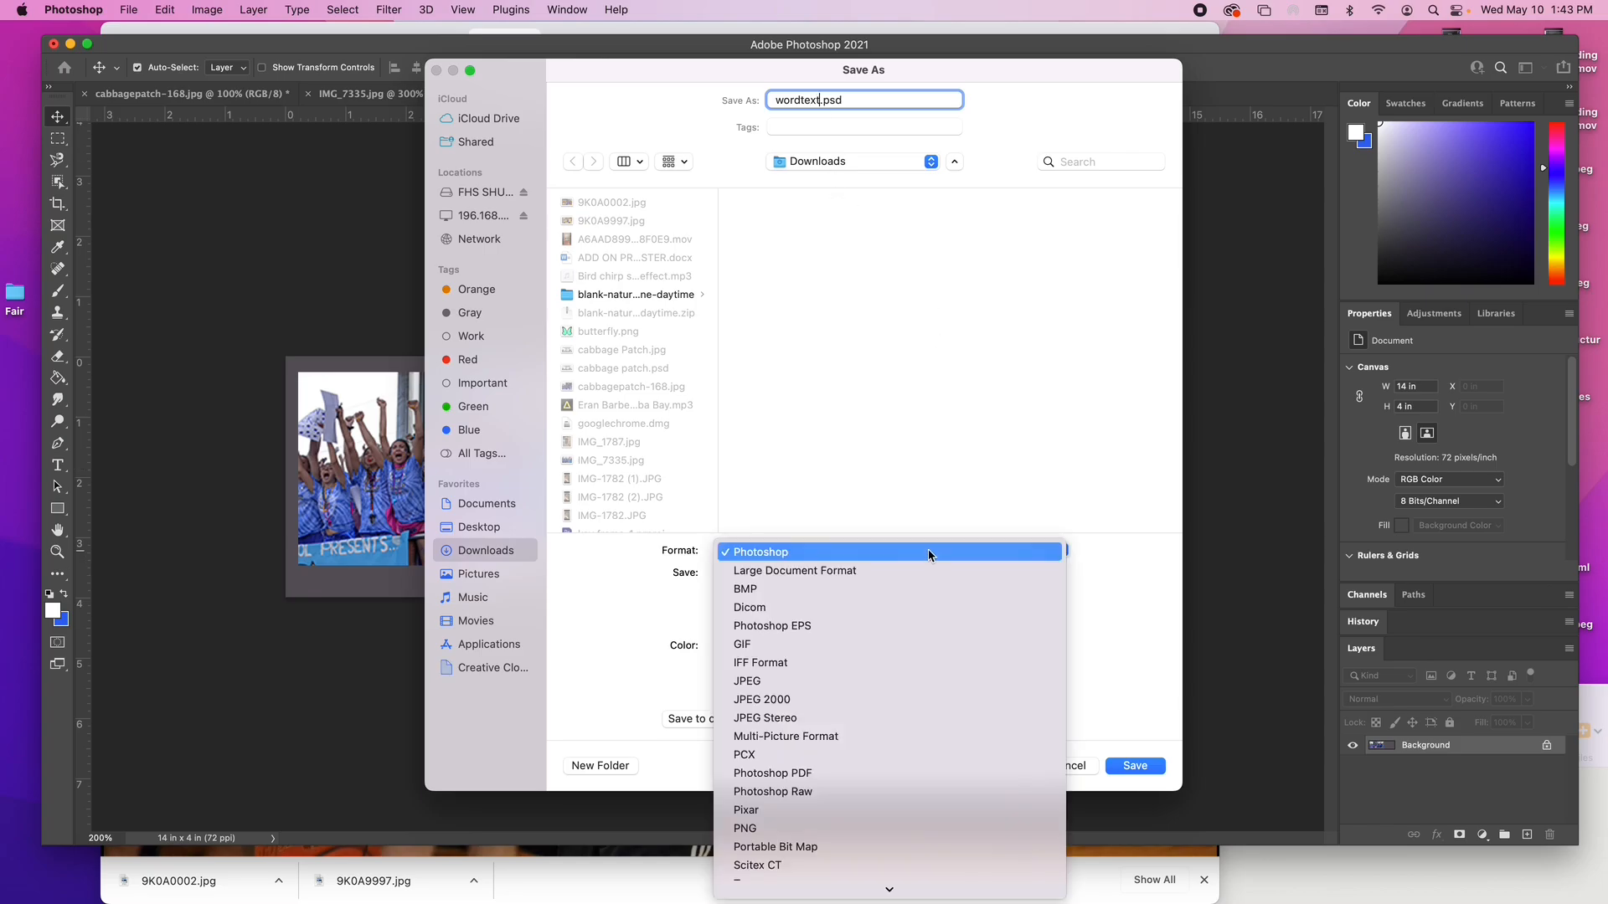
click(836, 680)
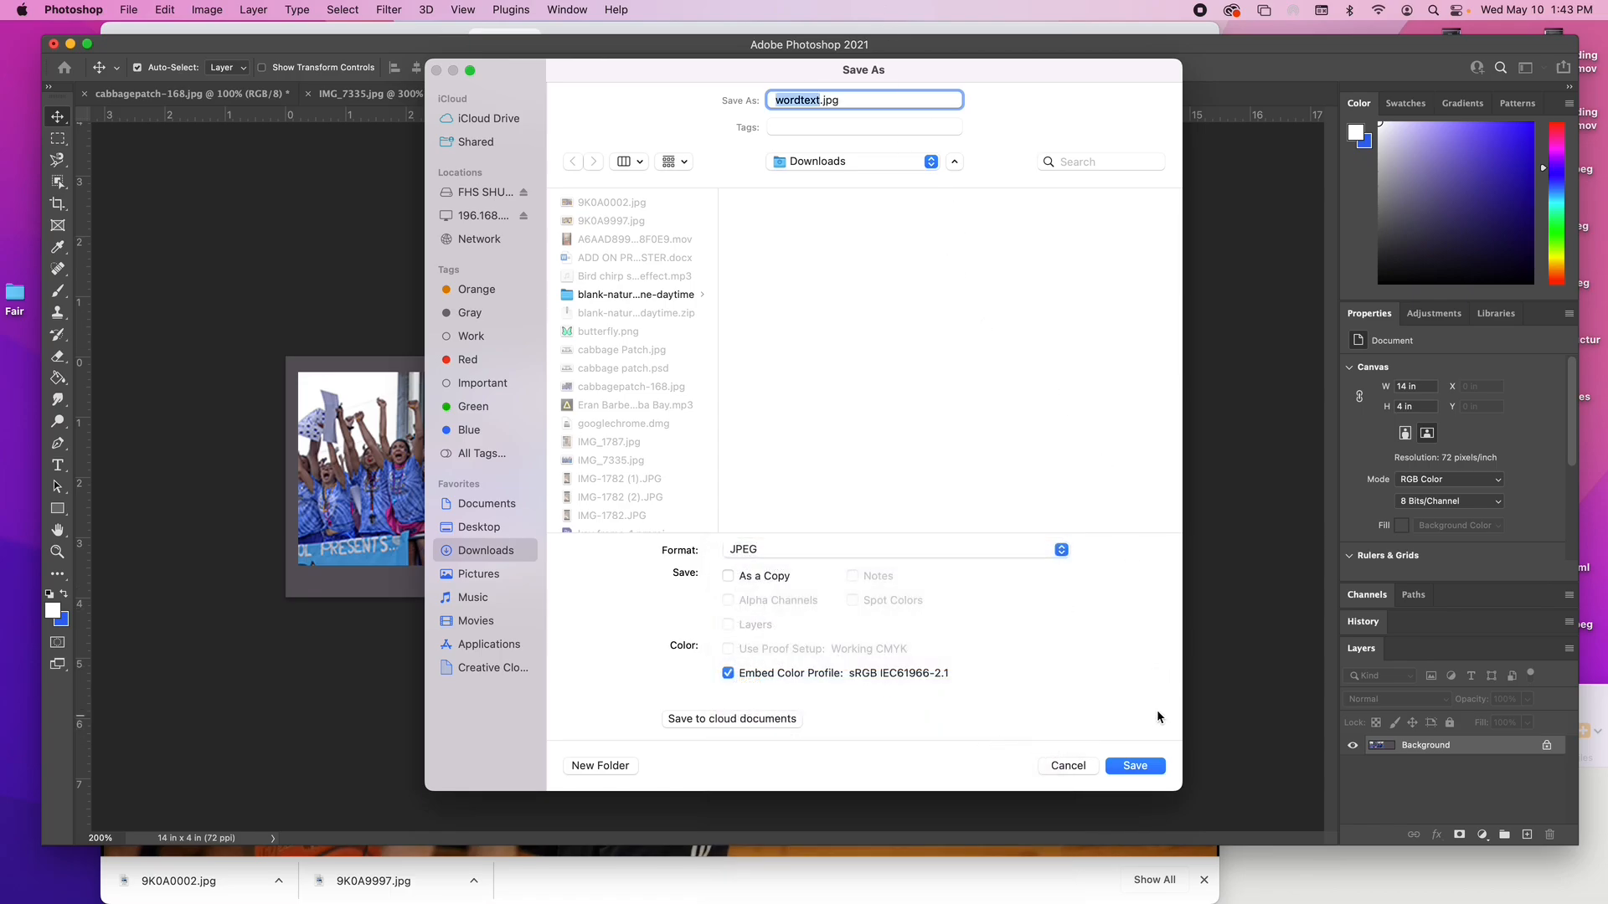
click(1137, 768)
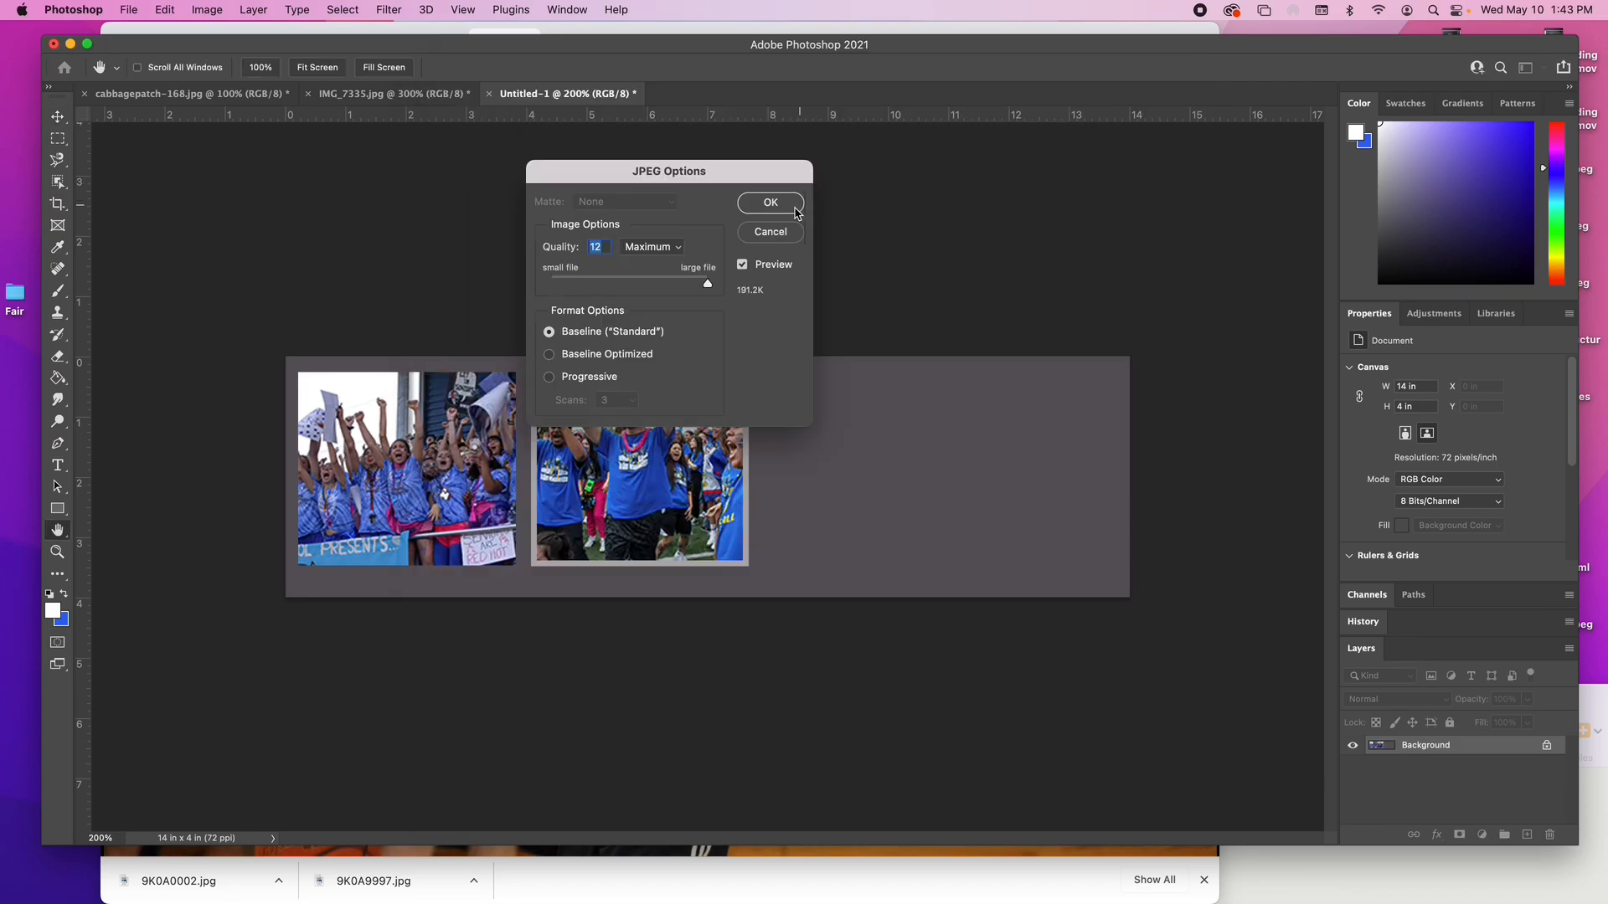